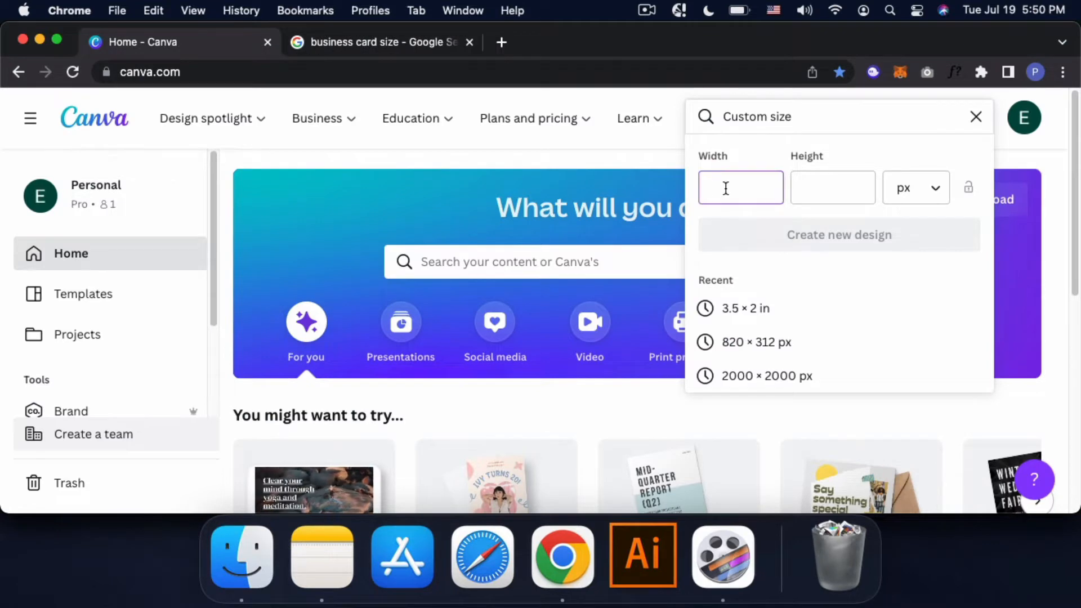
Step: Create a new custom-size design 3.5 inches wide and 2 inches high
{"action": "left_click", "coordinate": [820, 180]}
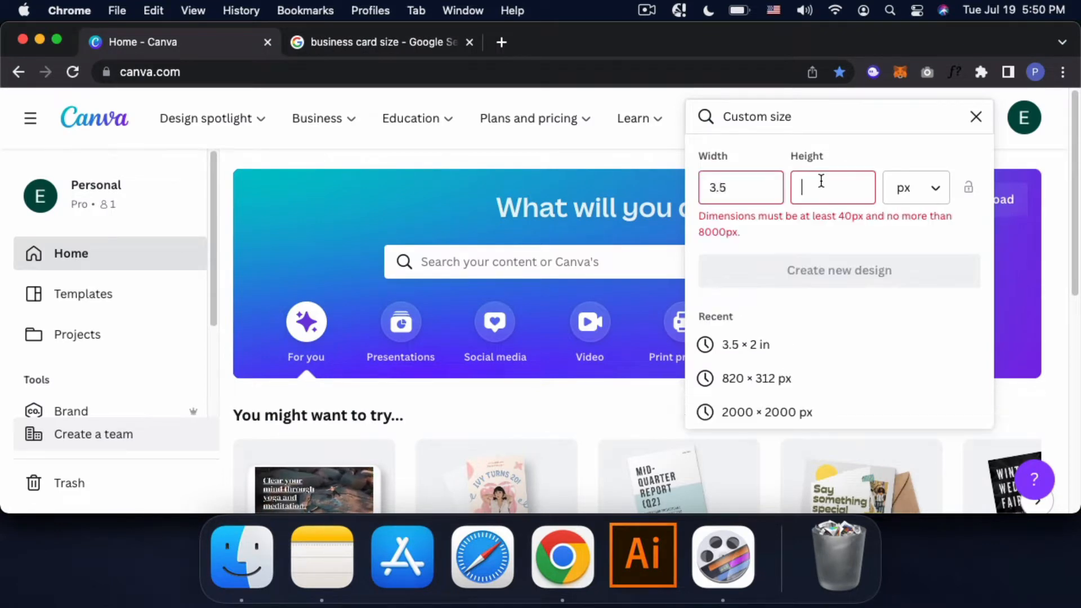
{"action": "type", "text": "2"}
{"action": "left_click", "coordinate": [919, 189]}
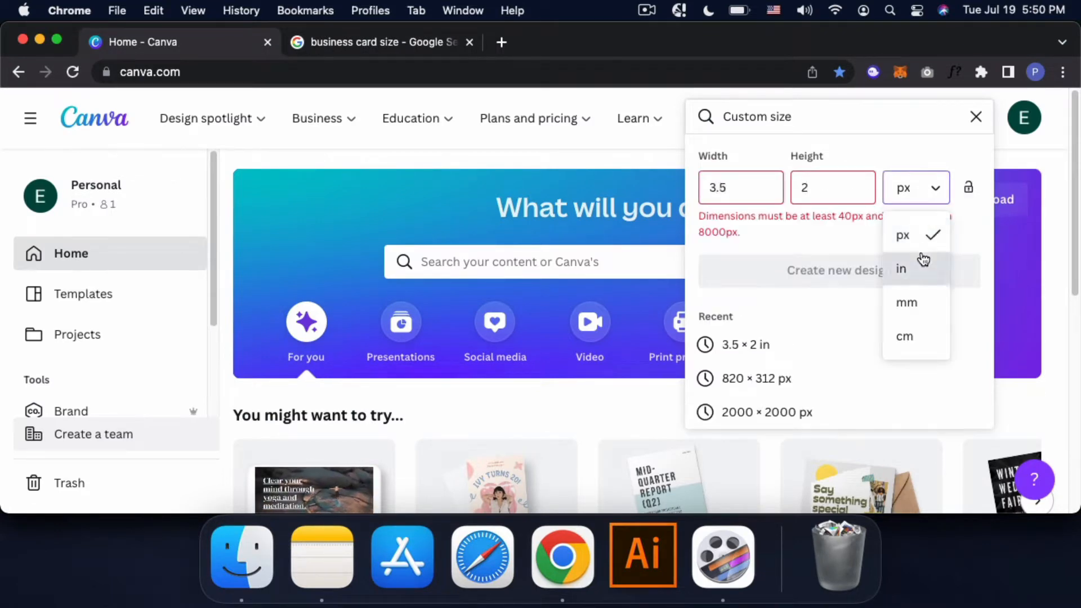
{"action": "left_click", "coordinate": [904, 268]}
{"action": "key", "text": "super+a"}
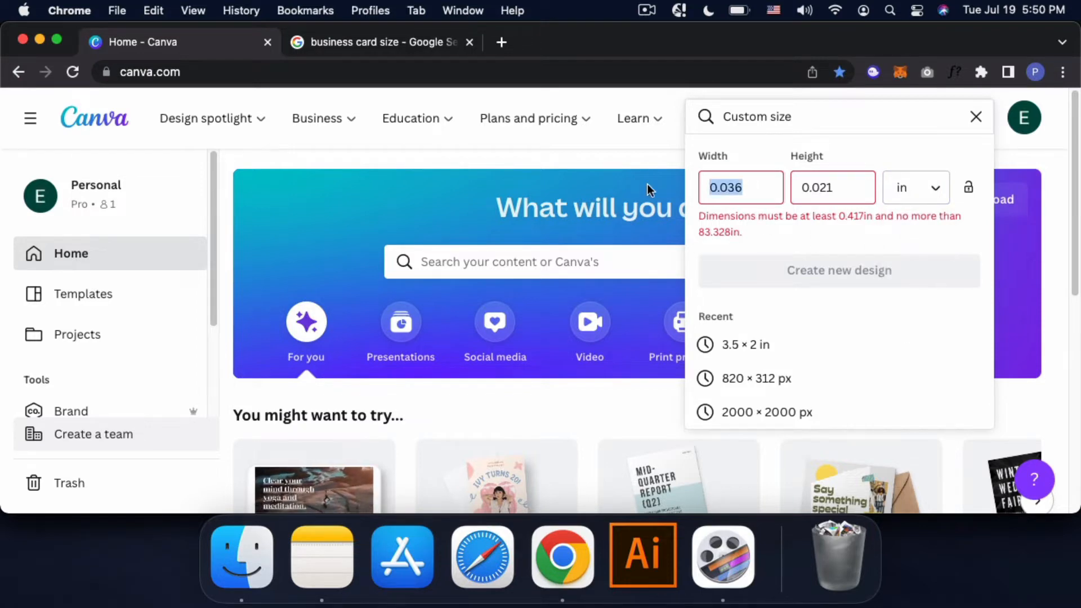
{"action": "type", "text": "3.5"}
{"action": "left_click", "coordinate": [818, 188]}
{"action": "key", "text": "super+a"}
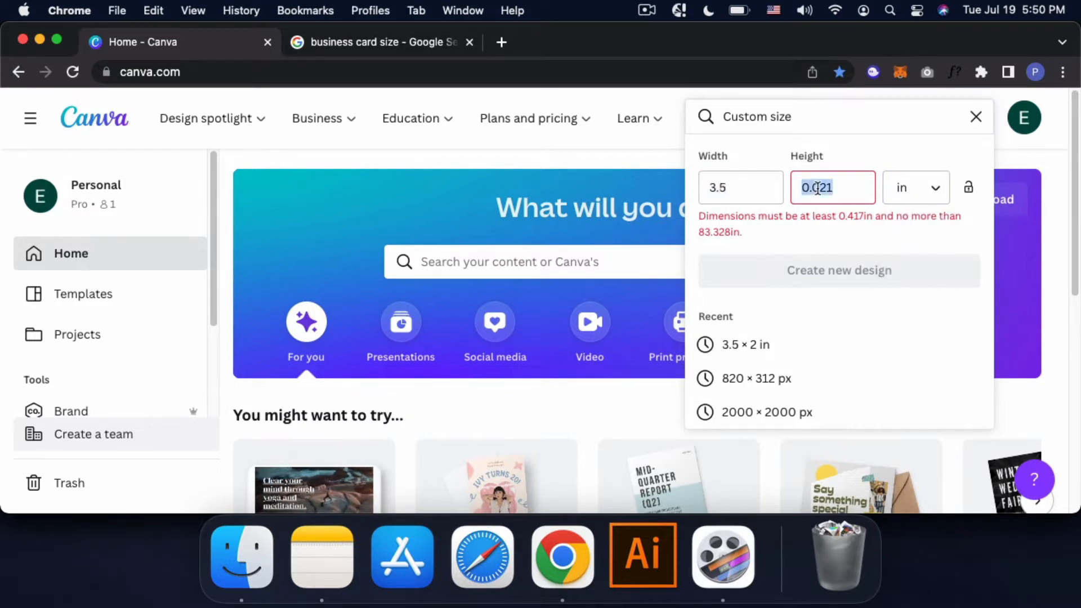
{"action": "type", "text": "2"}
{"action": "left_click", "coordinate": [837, 236]}
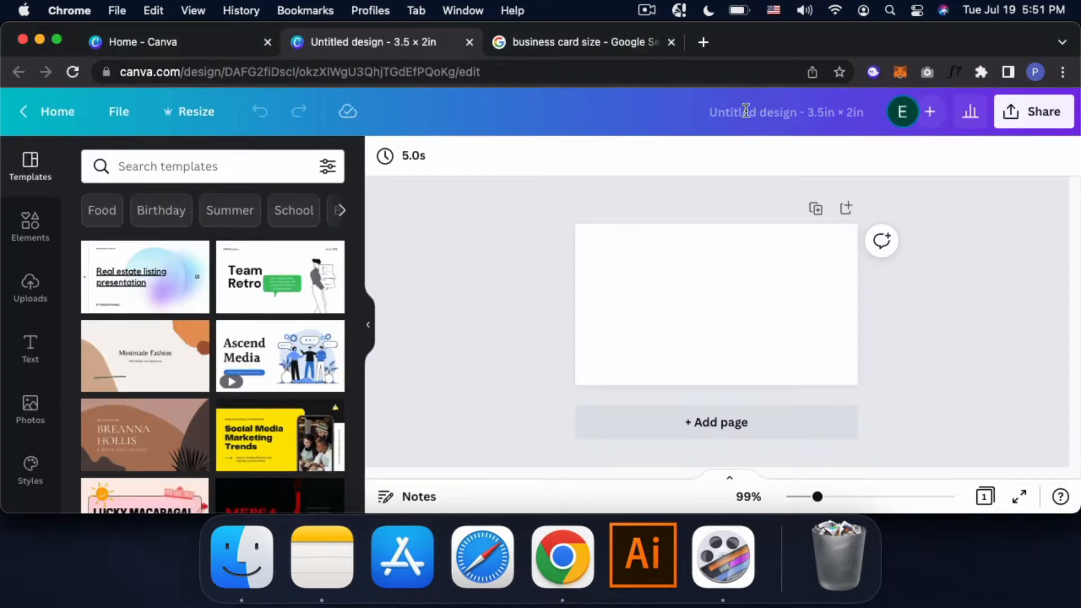
Step: Title the new design "business cards"
{"action": "left_click", "coordinate": [745, 113]}
{"action": "type", "text": "busines"}
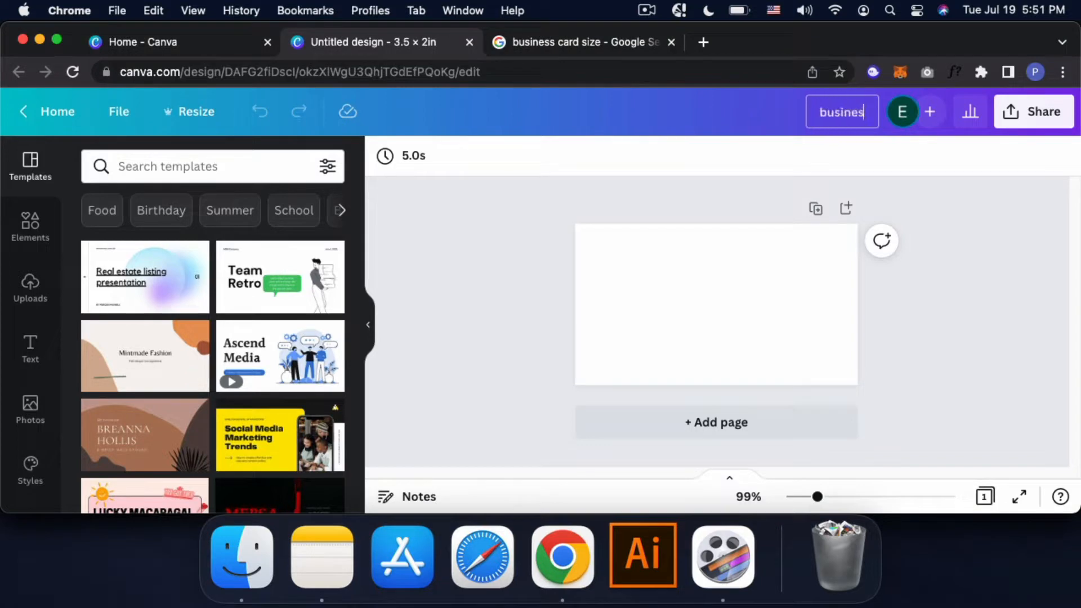
{"action": "type", "text": "s cards"}
{"action": "key", "text": "Return"}
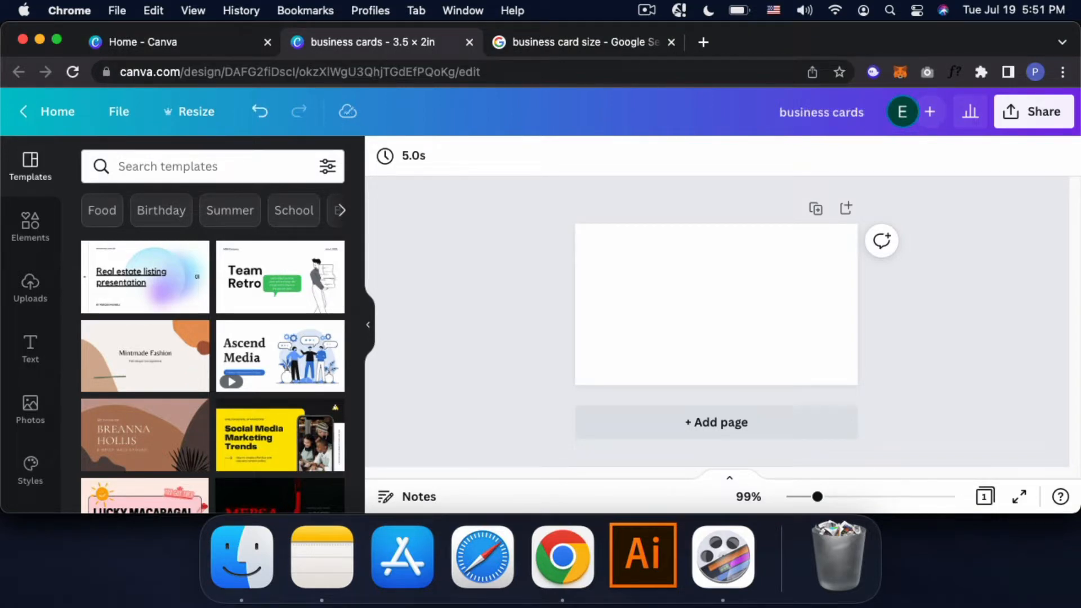
Step: Go to etsy.com in a new browser tab and search for "business cards canva"
{"action": "left_click", "coordinate": [696, 42]}
{"action": "type", "text": "etsy.com"}
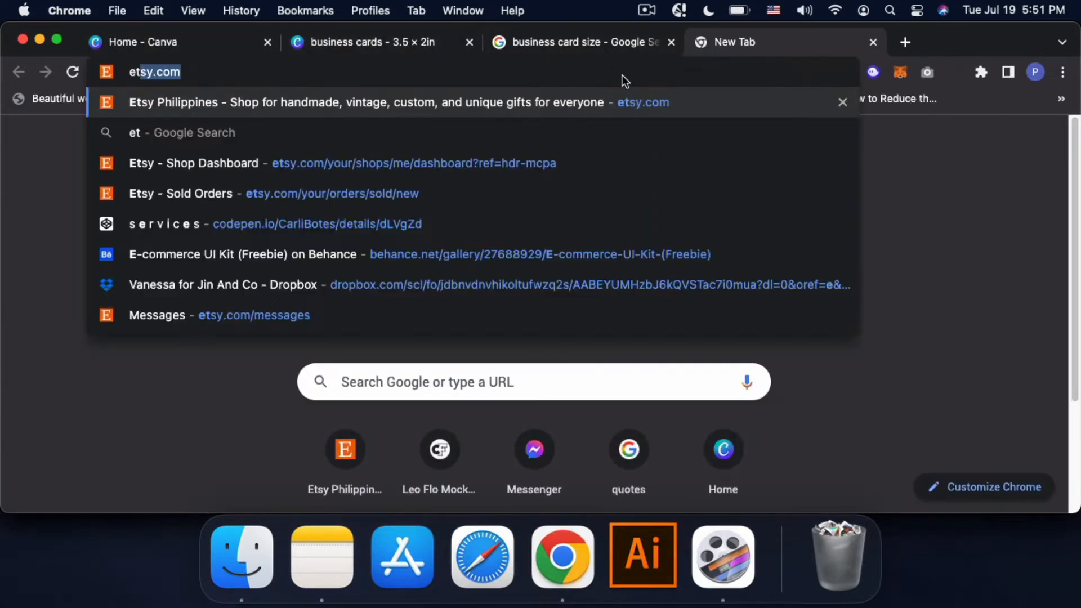
{"action": "key", "text": "Return"}
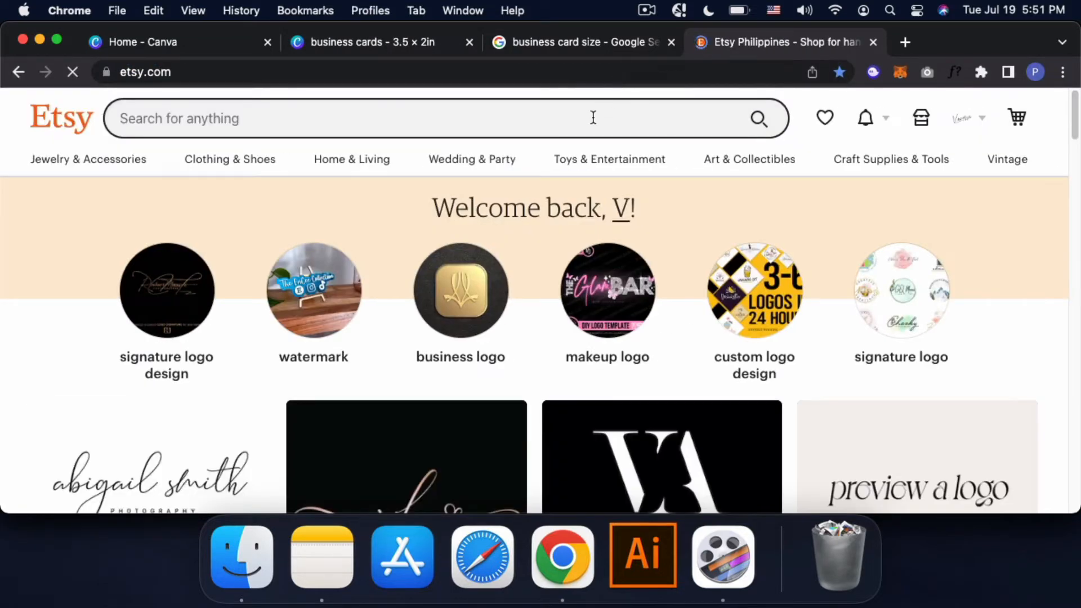
{"action": "left_click", "coordinate": [593, 118]}
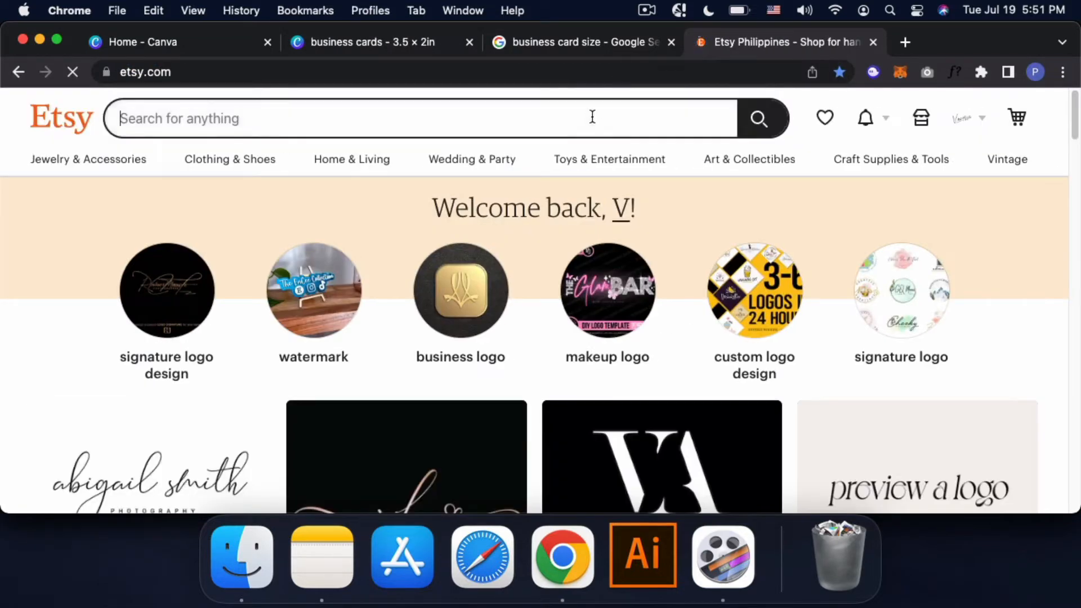
{"action": "type", "text": "business cards canva"}
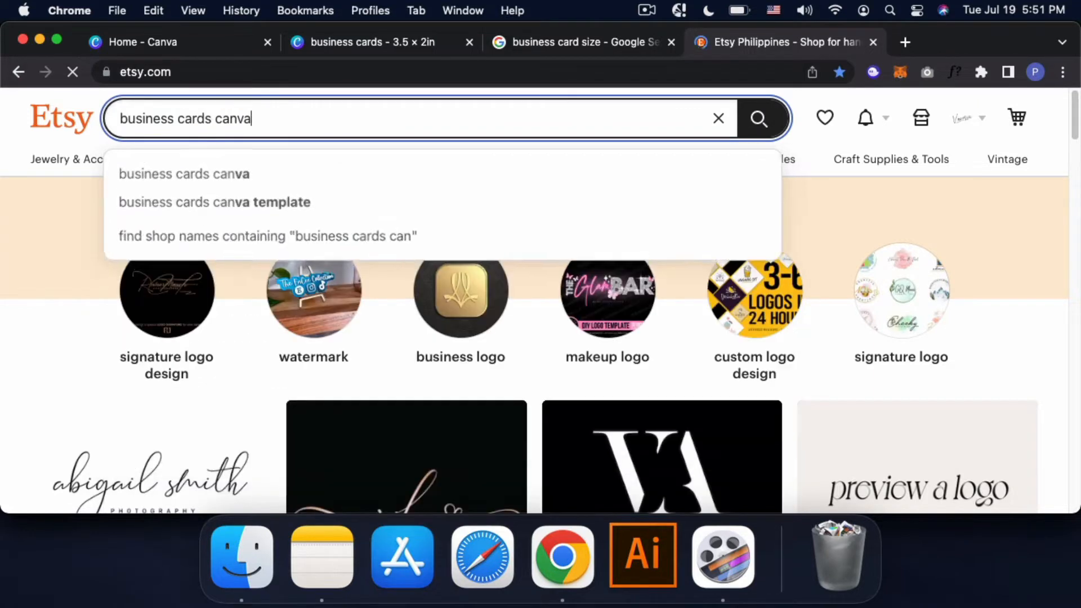
{"action": "key", "text": "Return"}
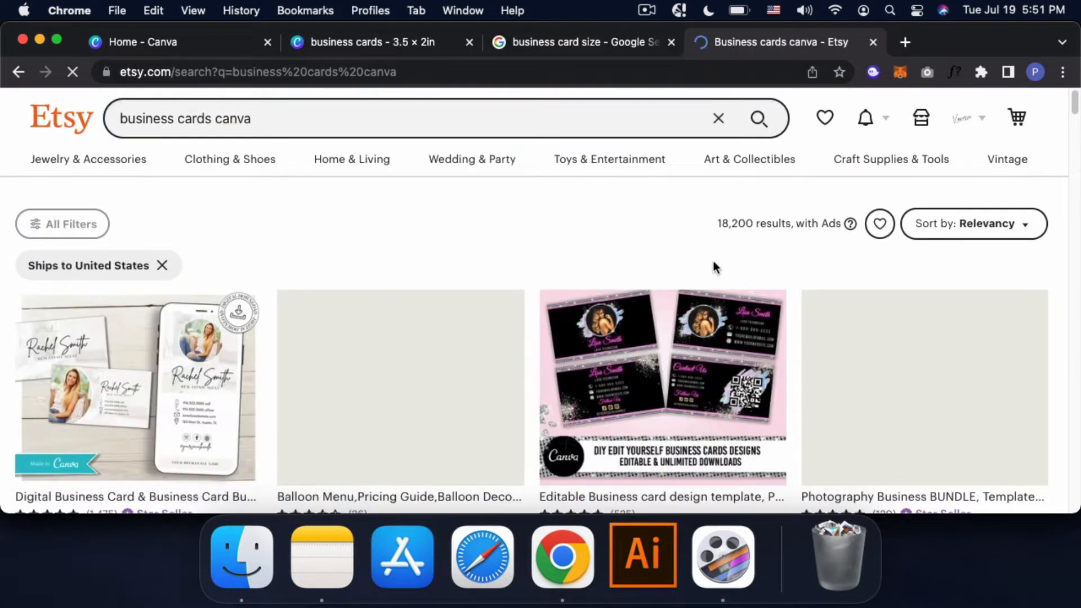
Step: Browse the Etsy results and open the Digital Business Card Template Canva listing and a real estate business card listing for reference
{"action": "scroll", "coordinate": [924, 283], "scroll_direction": "down", "scroll_amount": 5}
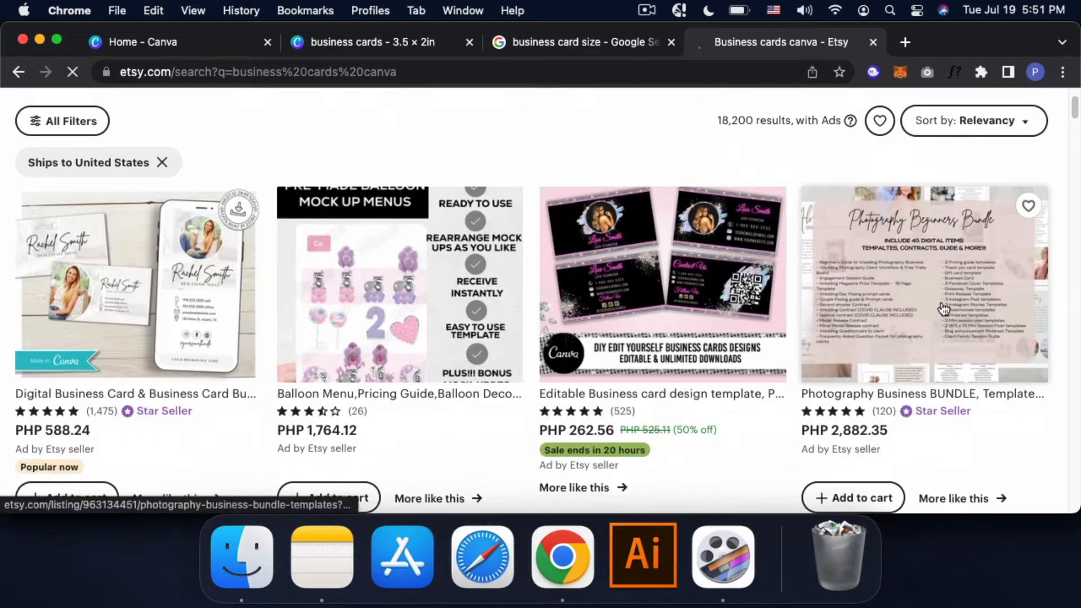
{"action": "scroll", "coordinate": [943, 309], "scroll_direction": "down", "scroll_amount": 2}
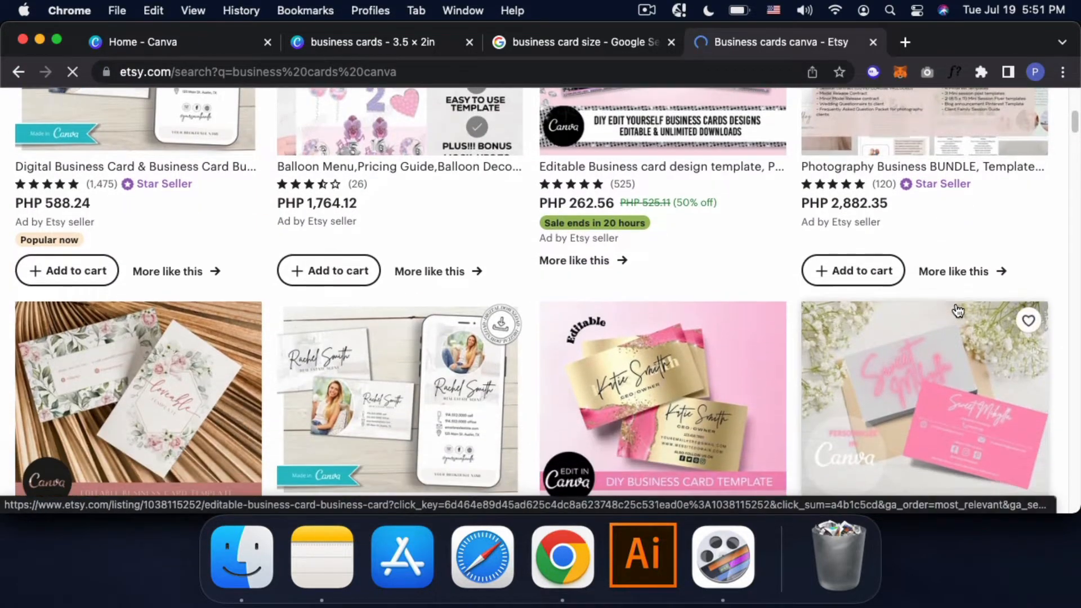
{"action": "scroll", "coordinate": [1048, 307], "scroll_direction": "down", "scroll_amount": 10}
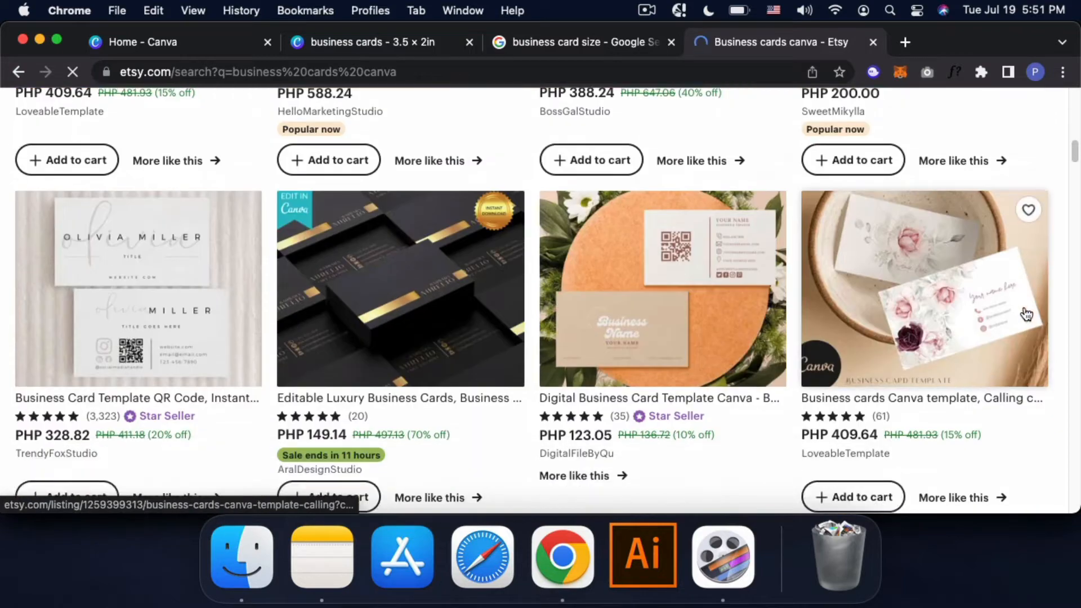
{"action": "right_click", "coordinate": [684, 228]}
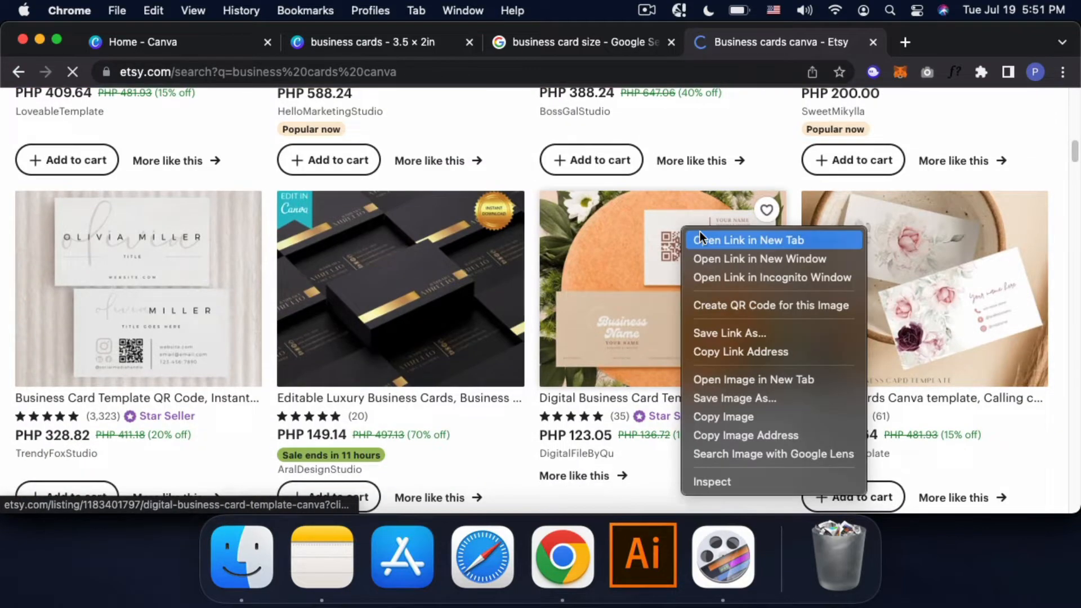
{"action": "left_click", "coordinate": [701, 240]}
{"action": "scroll", "coordinate": [639, 275], "scroll_direction": "down", "scroll_amount": 2}
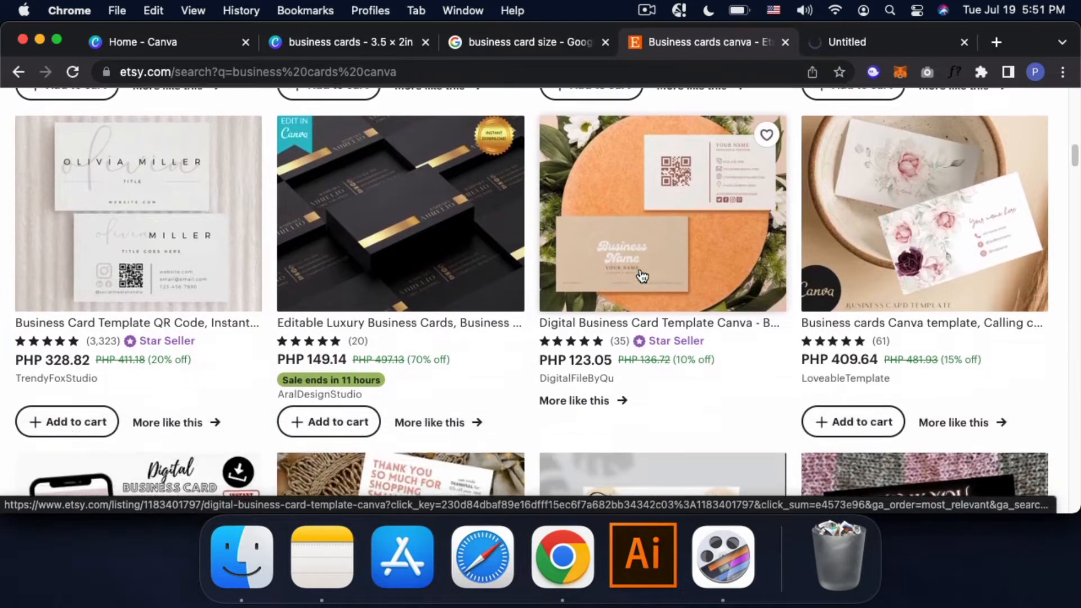
{"action": "left_click", "coordinate": [639, 274]}
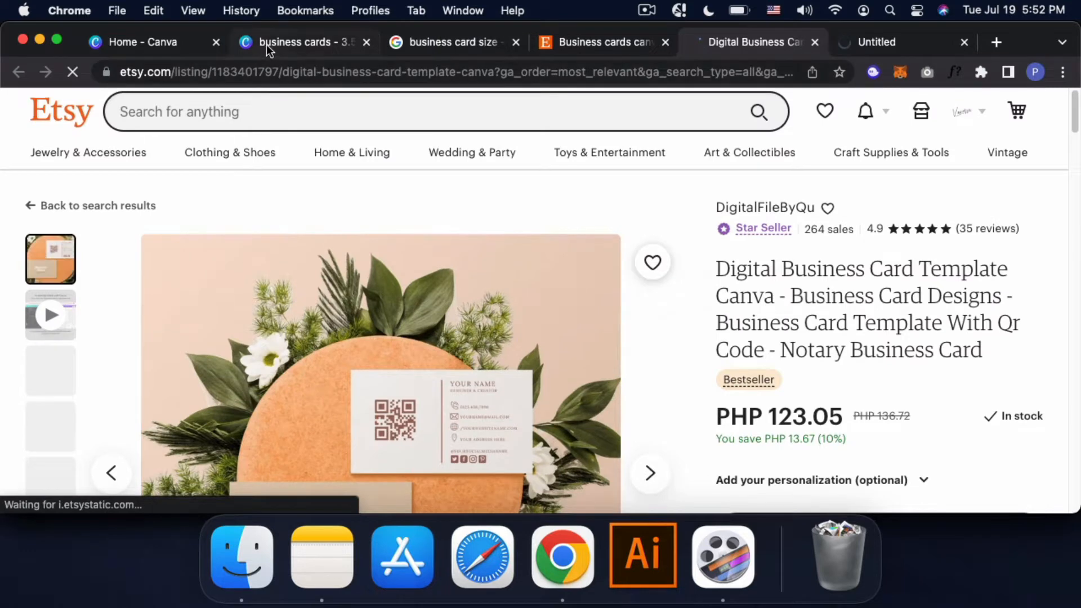
Step: Switch back to the business cards design in Canva and add a heading and a subheading to the blank card
{"action": "left_click", "coordinate": [281, 45]}
{"action": "left_click", "coordinate": [708, 259]}
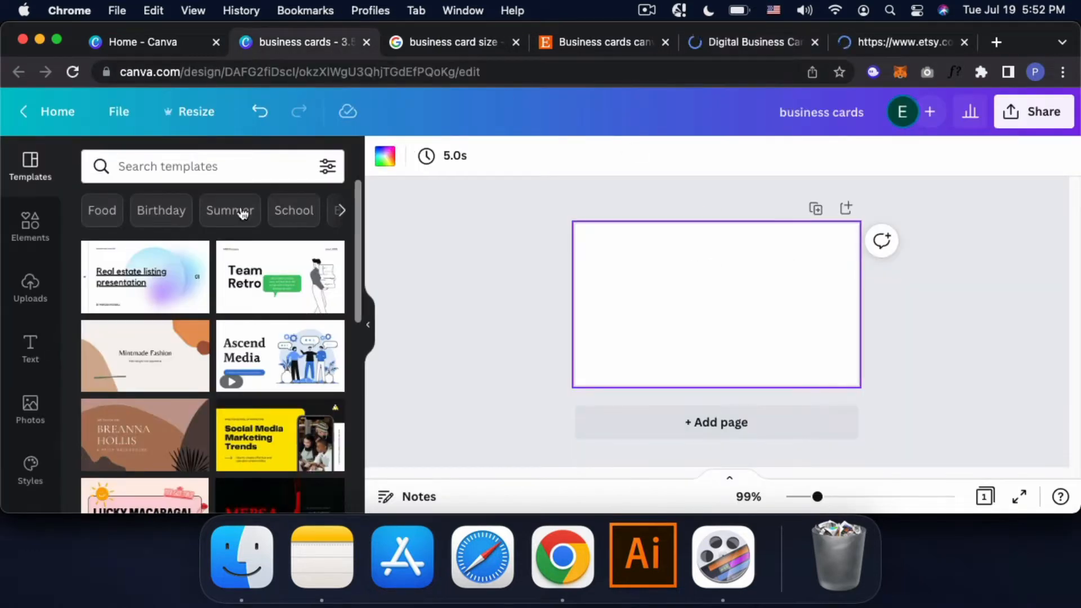
{"action": "left_click", "coordinate": [31, 345]}
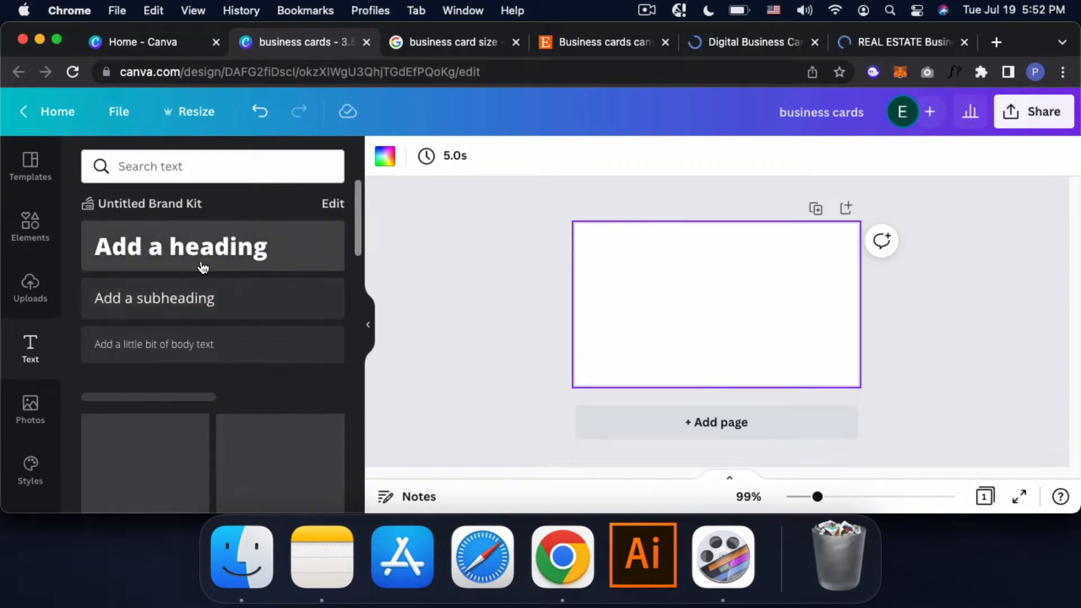
{"action": "left_click", "coordinate": [225, 272]}
{"action": "left_click", "coordinate": [221, 298]}
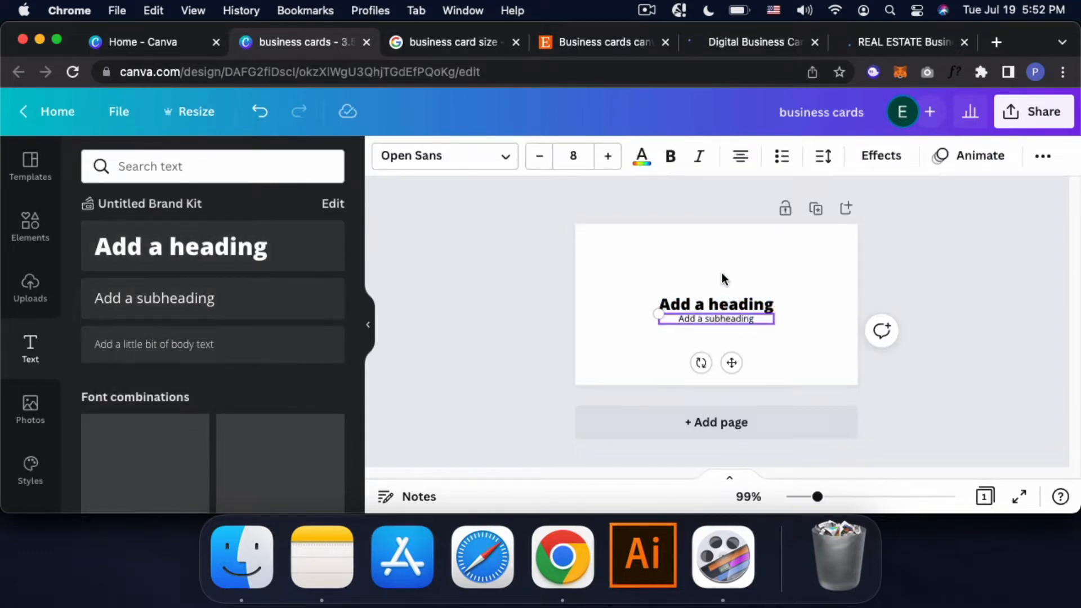
Step: Move the heading slightly upward so it sits clear of the subheading
{"action": "left_click", "coordinate": [721, 272]}
{"action": "left_click", "coordinate": [750, 305]}
{"action": "left_click_drag", "start_coordinate": [751, 306], "coordinate": [751, 295]}
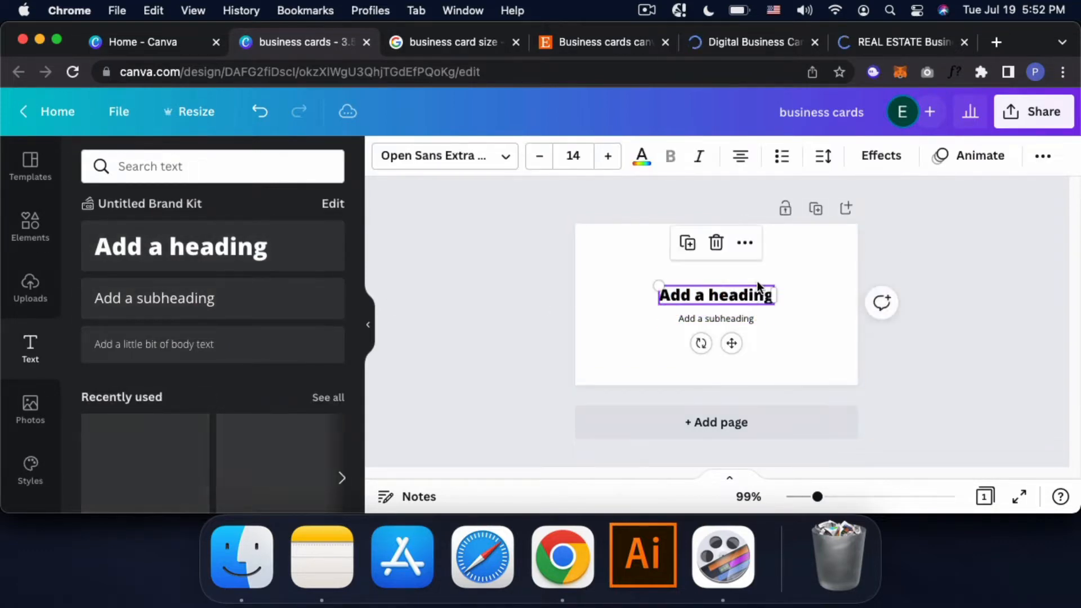
Step: Replace the heading's placeholder text with the cardholder's full name
{"action": "scroll", "coordinate": [757, 282], "scroll_direction": "up", "scroll_amount": 10}
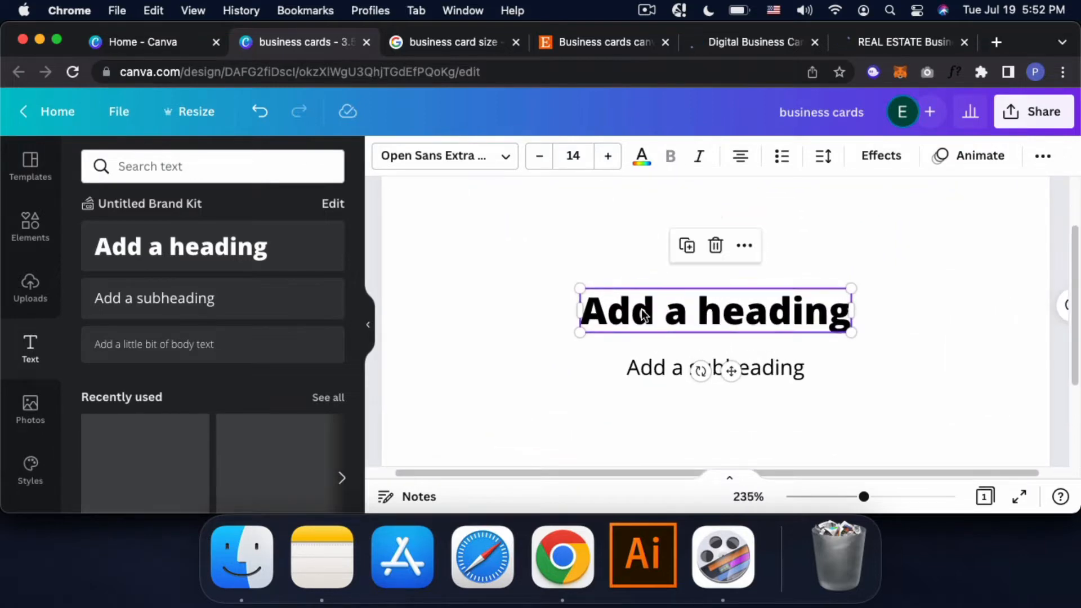
{"action": "double_click", "coordinate": [642, 310]}
{"action": "type", "text": "J"}
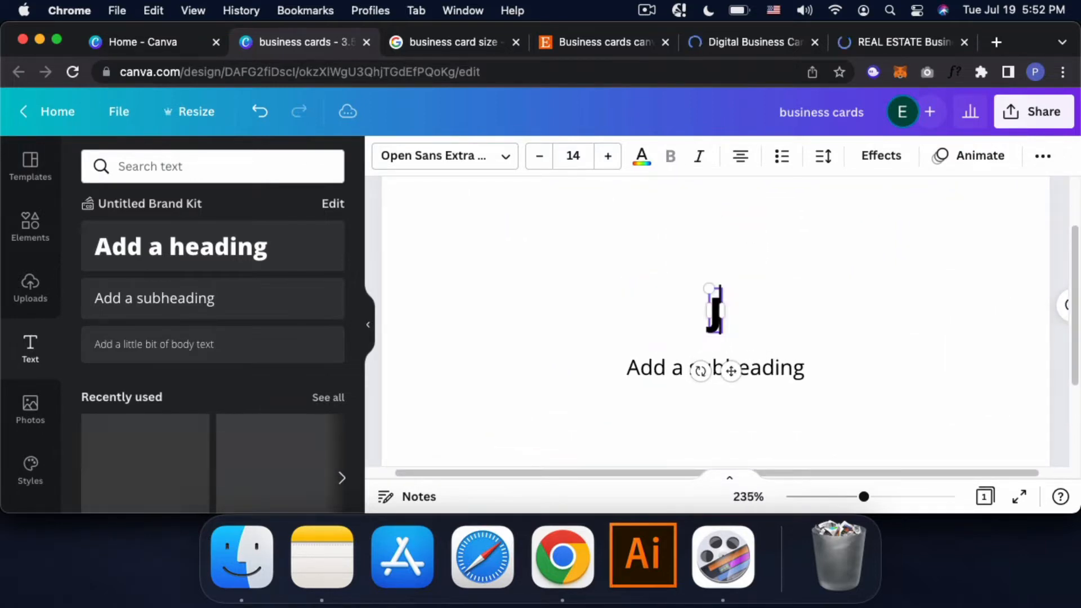
{"action": "type", "text": "anin"}
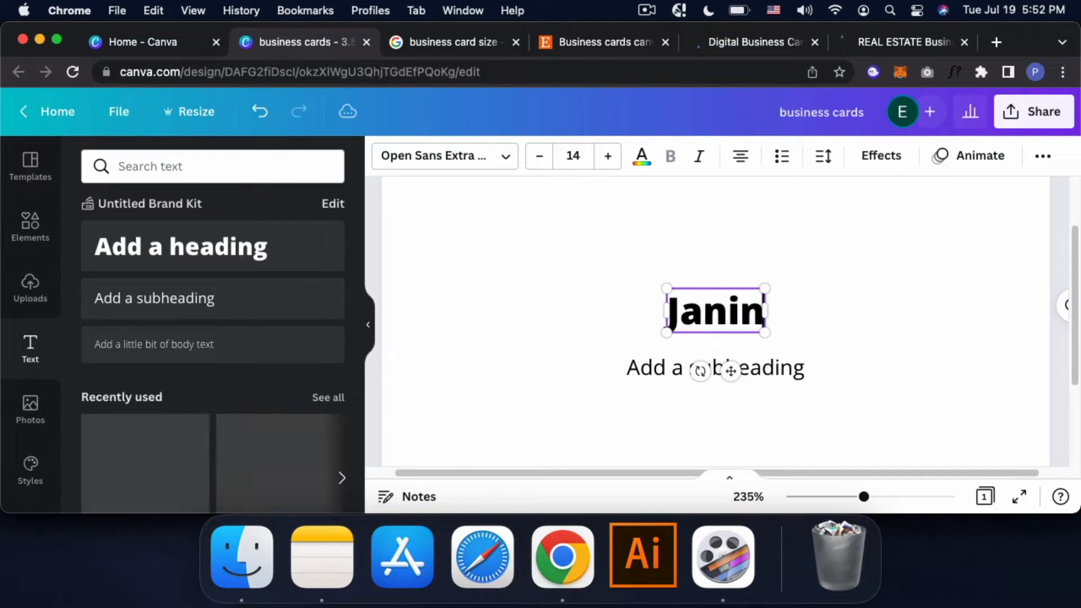
{"action": "type", "text": "e Smith"}
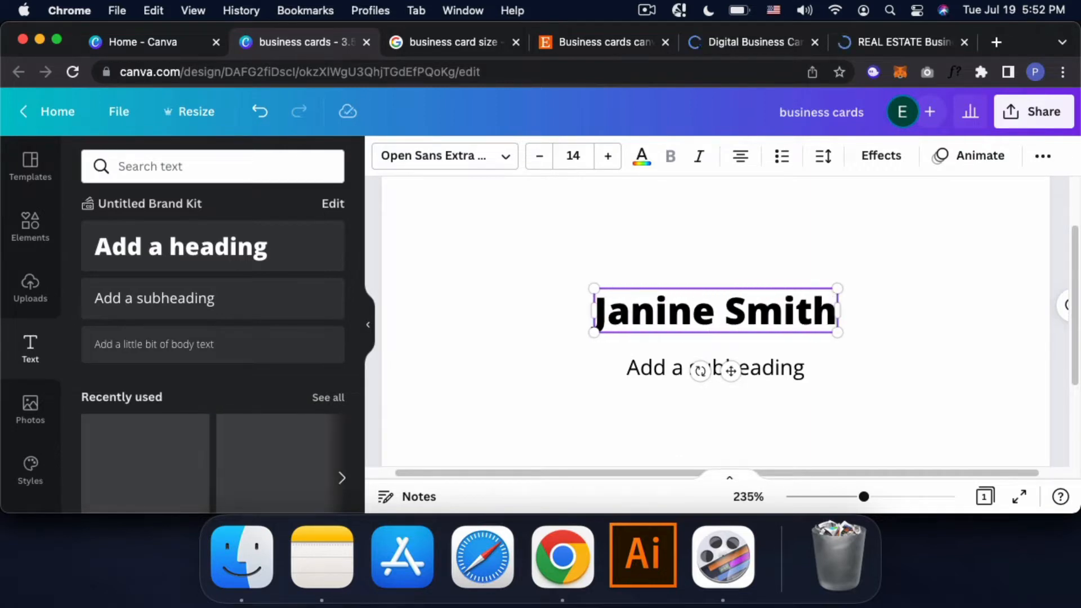
Step: Try to apply the Brittany font to the cardholder's name
{"action": "left_click", "coordinate": [664, 275]}
{"action": "left_click", "coordinate": [668, 301]}
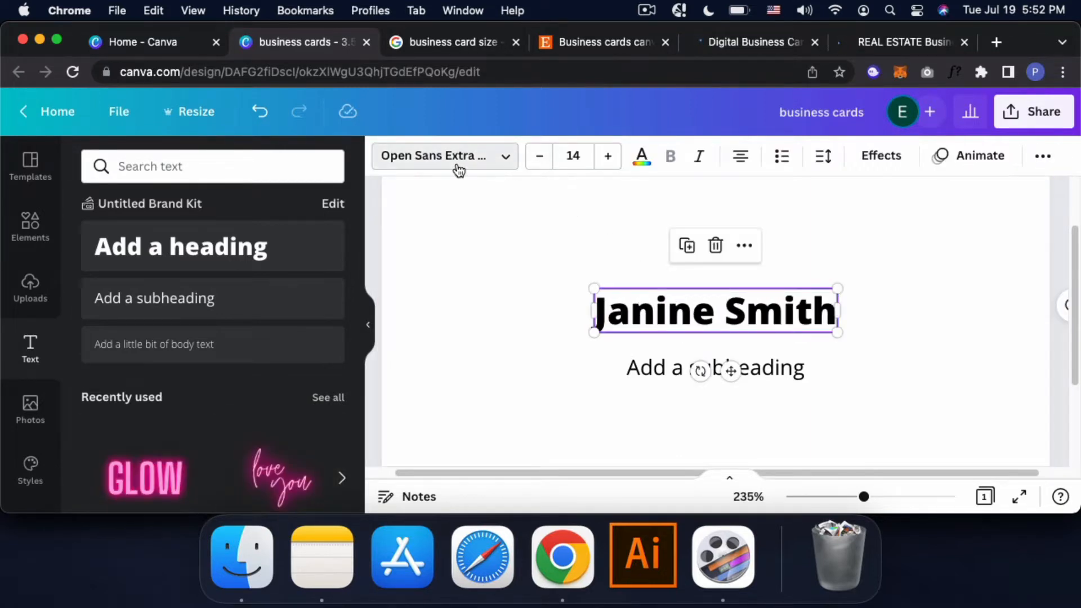
{"action": "left_click", "coordinate": [458, 166]}
{"action": "type", "text": "britt"}
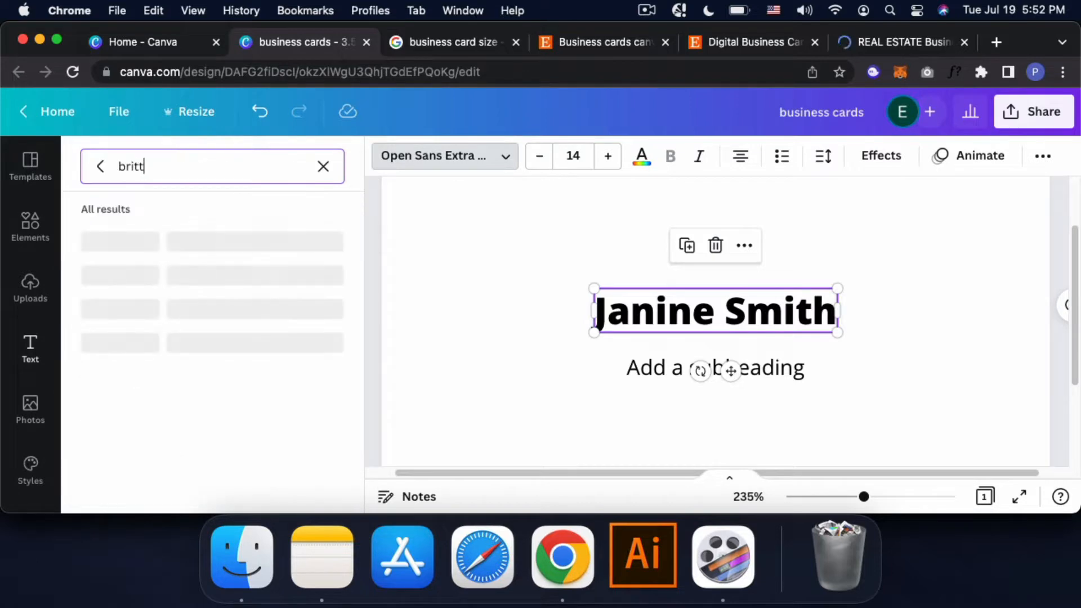
{"action": "type", "text": "any"}
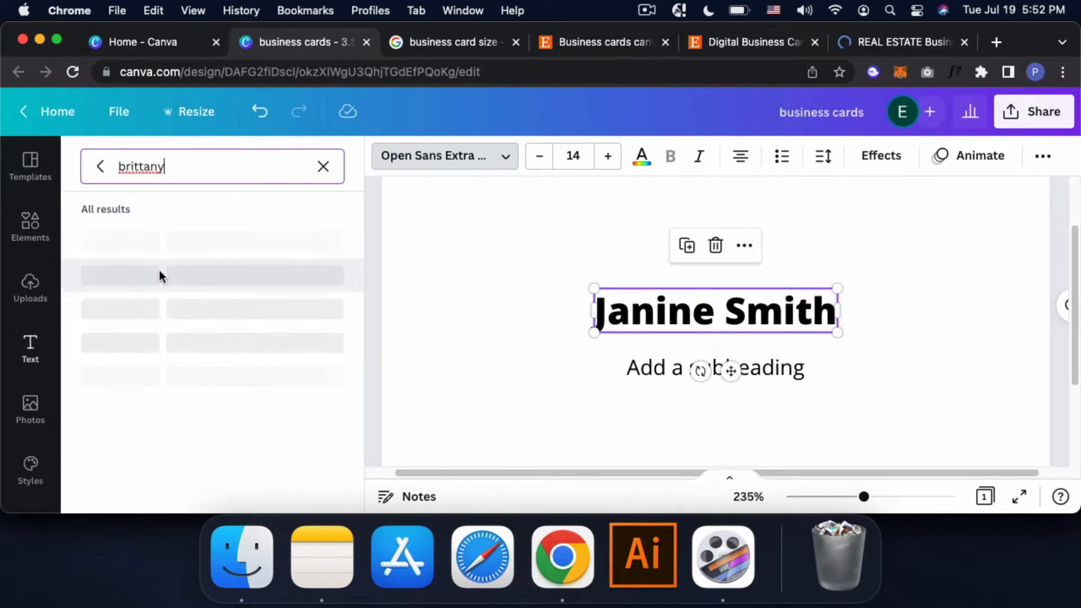
{"action": "left_click", "coordinate": [151, 256]}
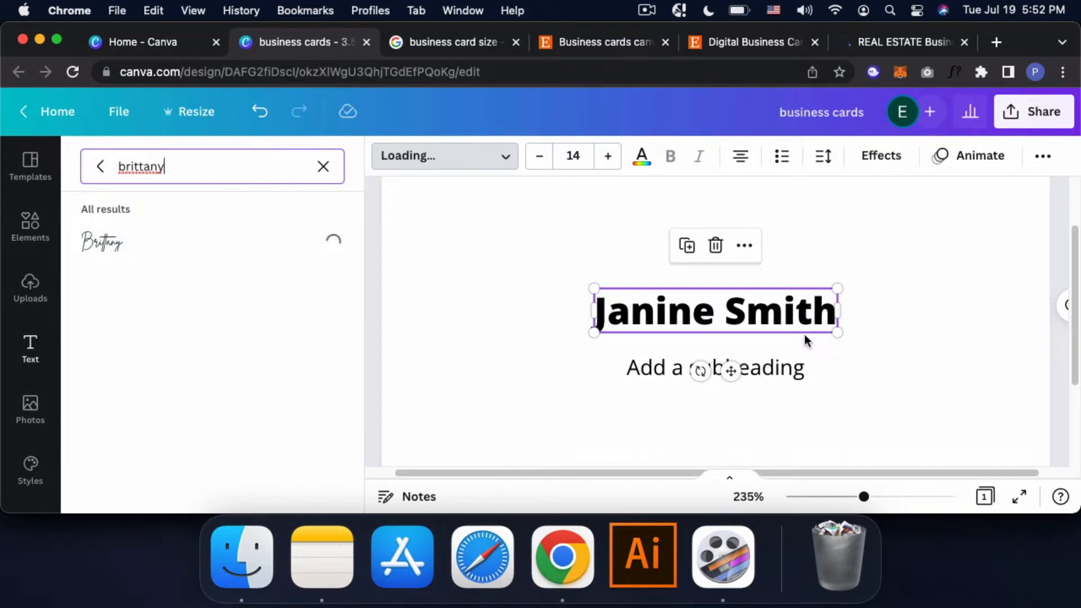
Step: Replace the subheading's placeholder text with "photography"
{"action": "left_click", "coordinate": [830, 373]}
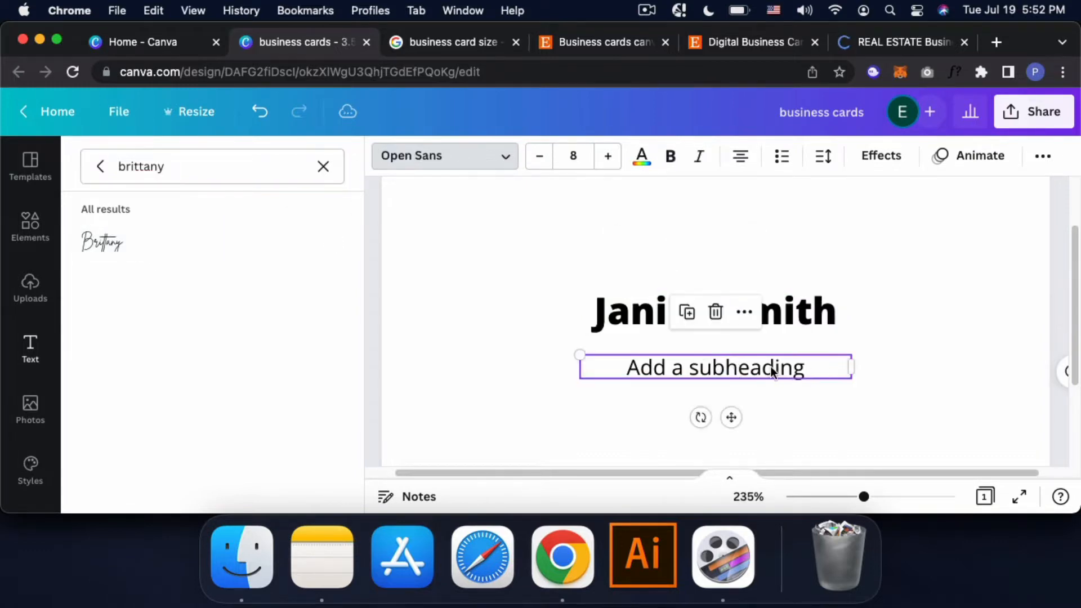
{"action": "left_click", "coordinate": [772, 366]}
{"action": "type", "text": "photography"}
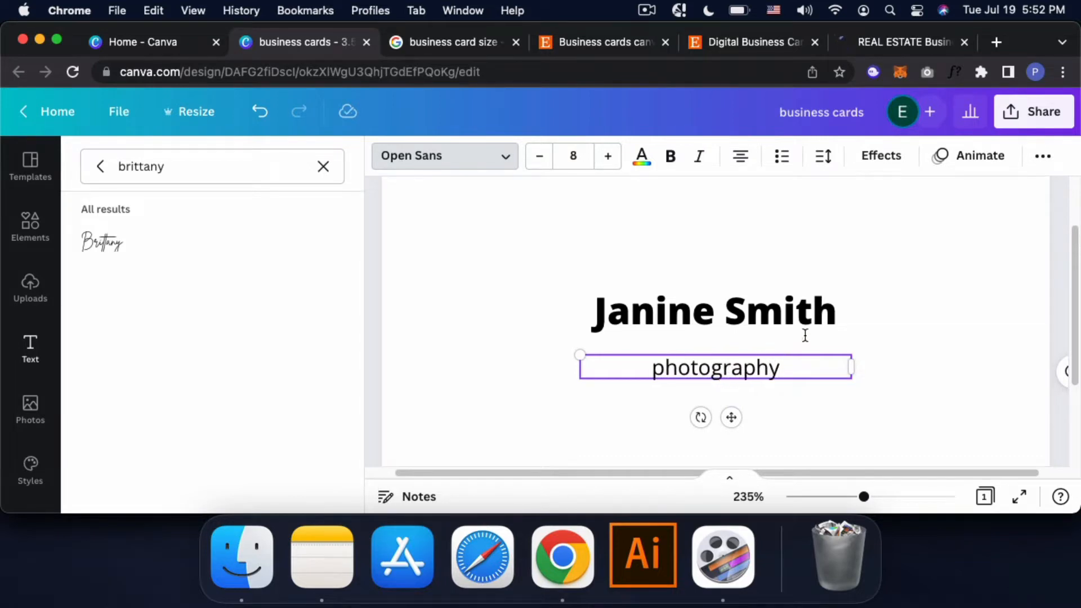
{"action": "key", "text": "Escape"}
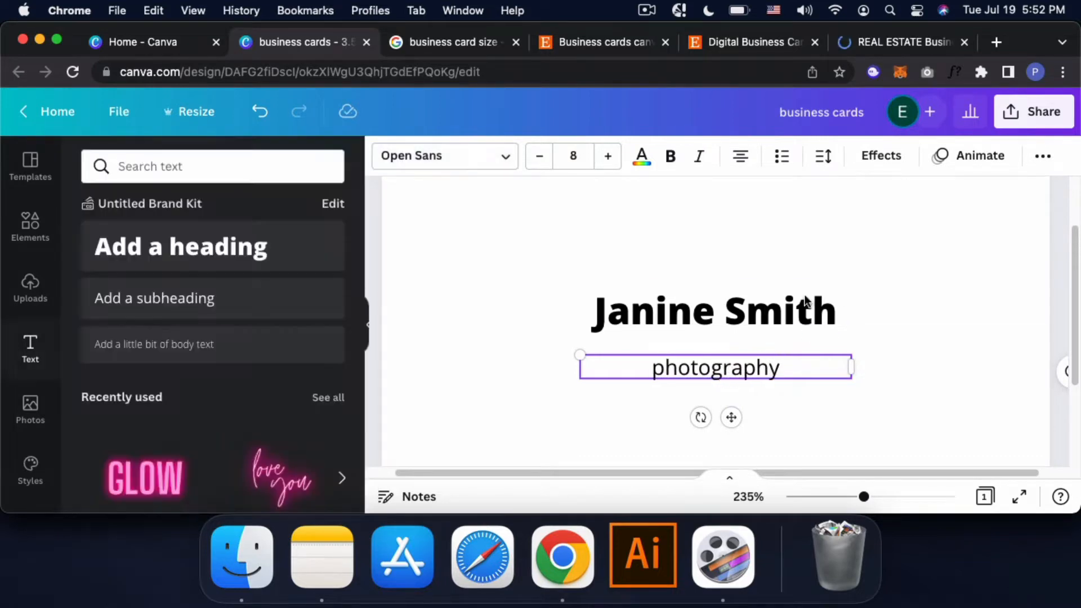
Step: Set the font of the cardholder's name above "photography" to Brittany
{"action": "left_click", "coordinate": [803, 329]}
{"action": "left_click", "coordinate": [434, 162]}
{"action": "type", "text": "brittany"}
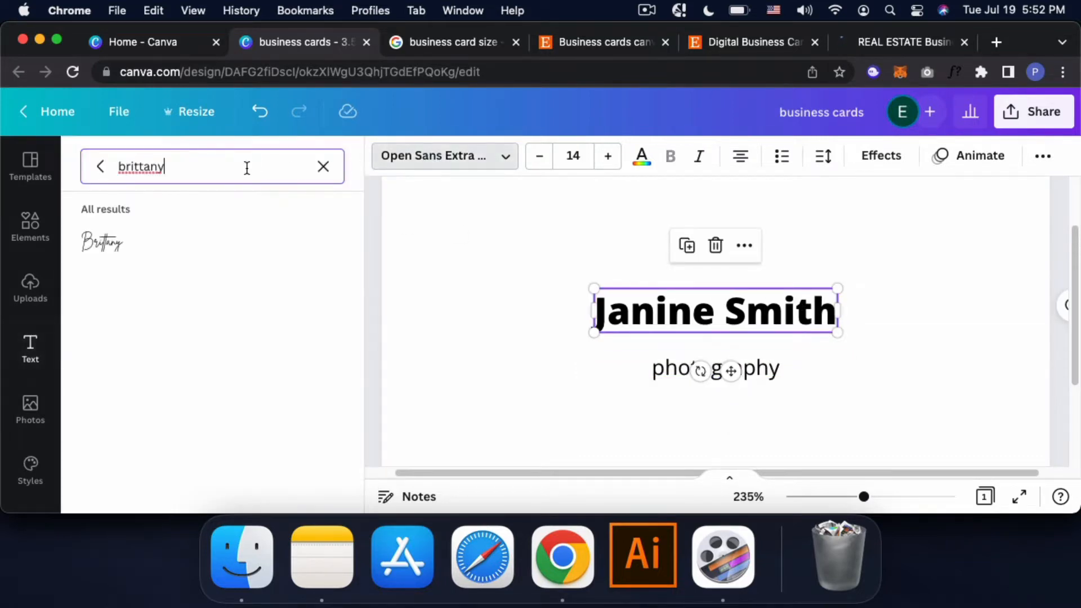
{"action": "left_click", "coordinate": [95, 256]}
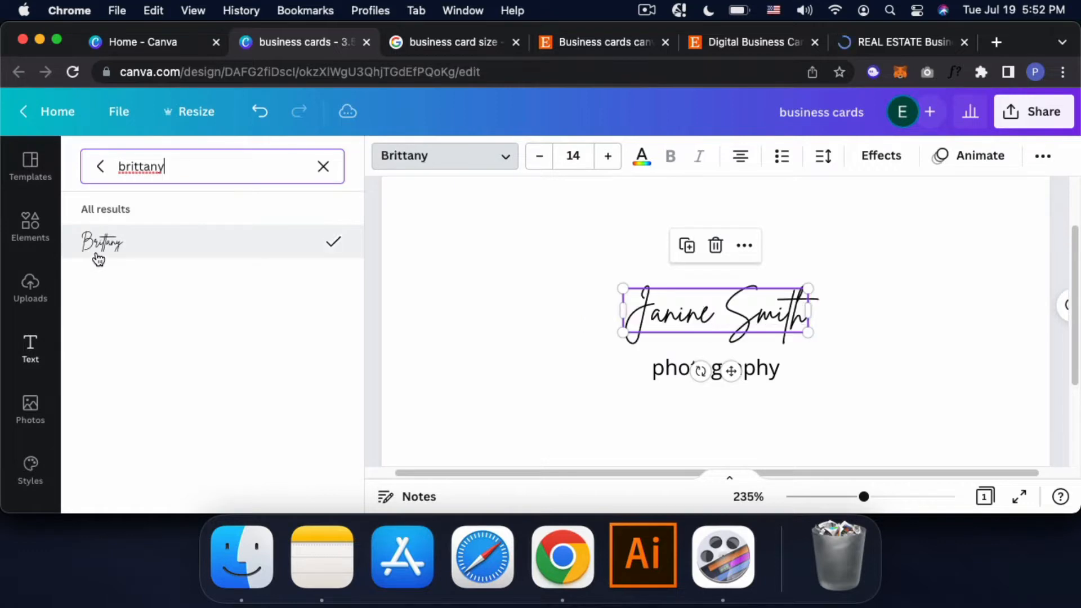
Step: Enlarge the cardholder's name to about font size 29.4 and move "photography" below it
{"action": "left_click_drag", "start_coordinate": [808, 332], "coordinate": [909, 363]}
{"action": "scroll", "coordinate": [890, 359], "scroll_direction": "down", "scroll_amount": 3}
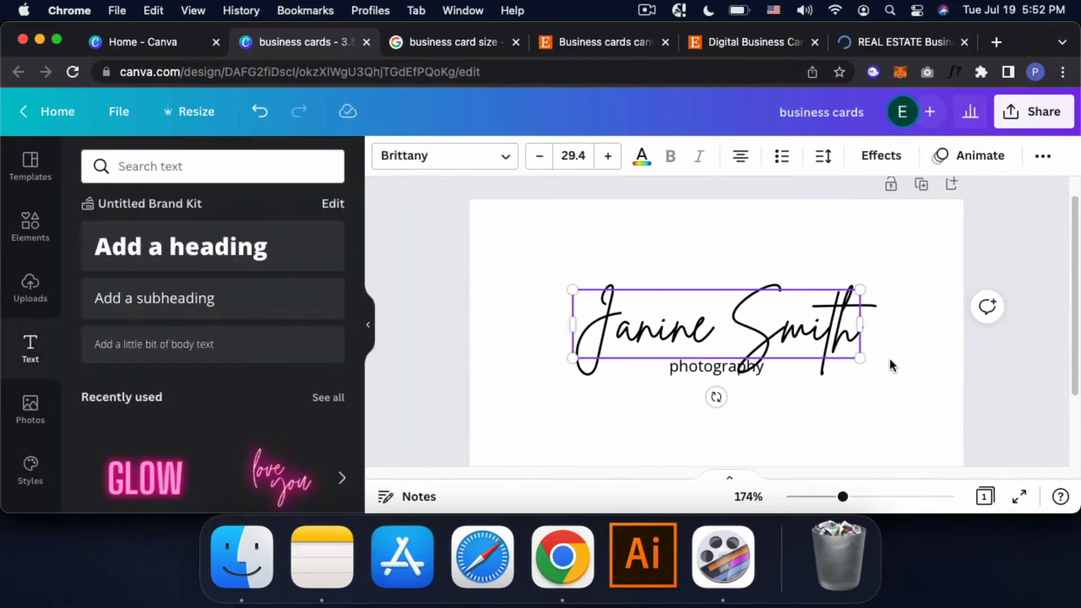
{"action": "left_click_drag", "start_coordinate": [682, 366], "coordinate": [701, 407]}
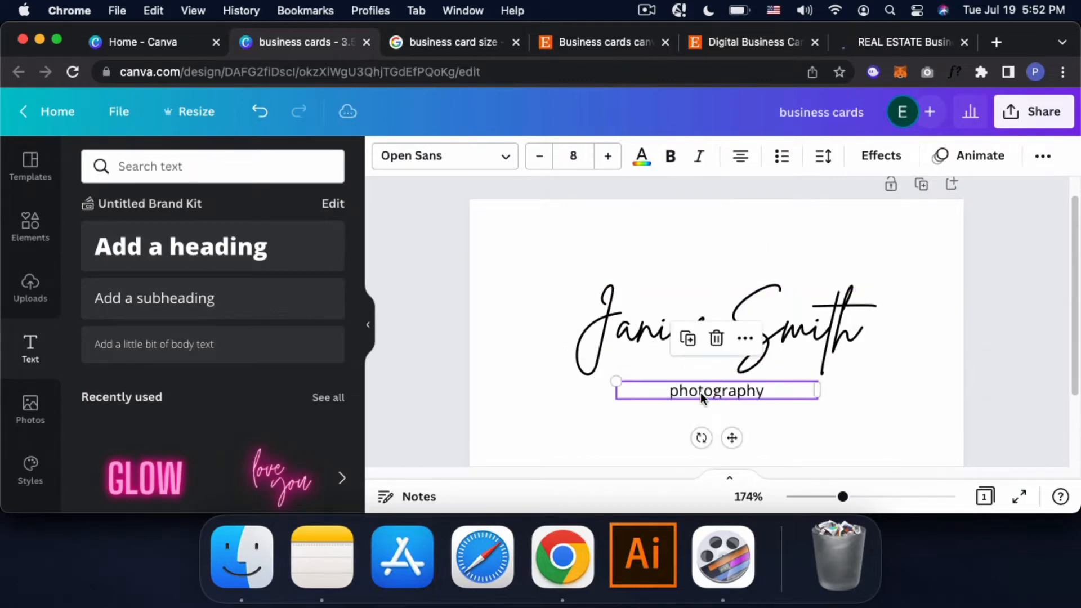
Step: Set the "photography" line in all uppercase letters
{"action": "left_click", "coordinate": [1042, 156]}
{"action": "left_click", "coordinate": [861, 197]}
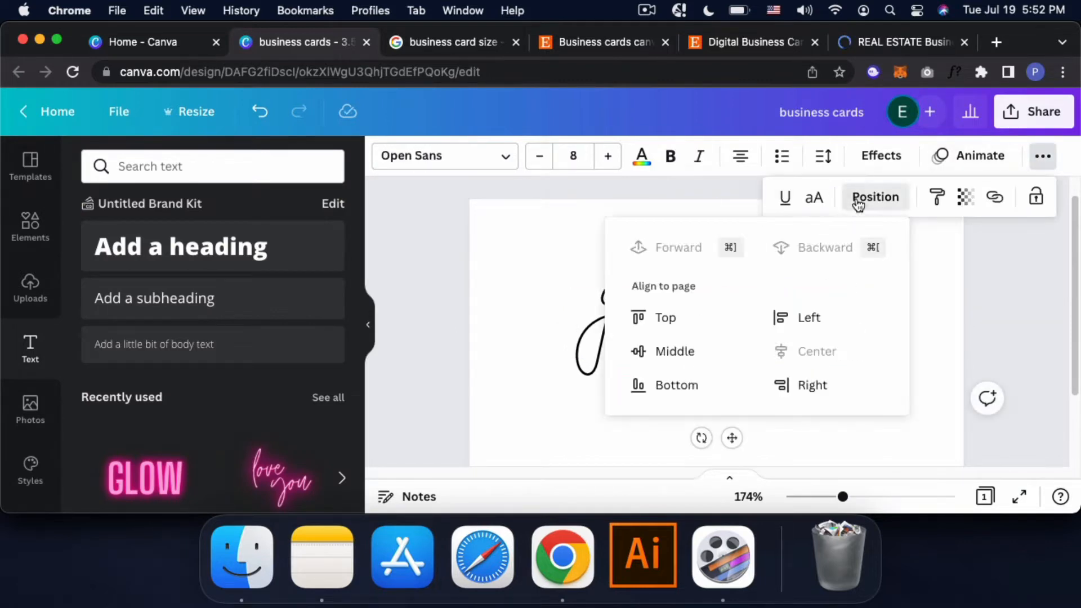
{"action": "left_click", "coordinate": [814, 198]}
{"action": "left_click", "coordinate": [814, 198]}
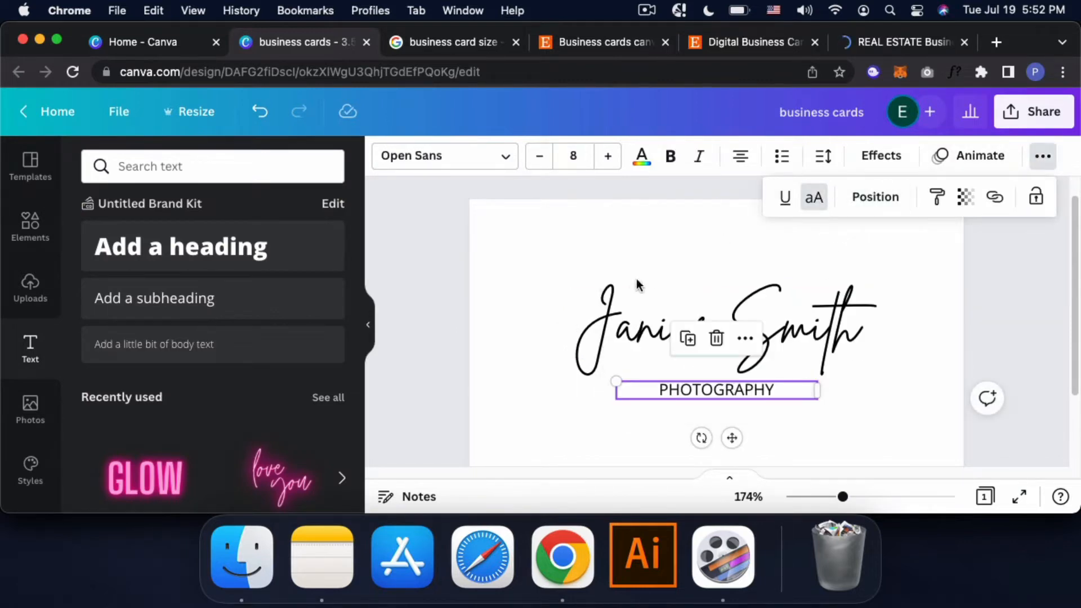
Step: Set the letter spacing of "PHOTOGRAPHY" to 333
{"action": "left_click", "coordinate": [822, 157]}
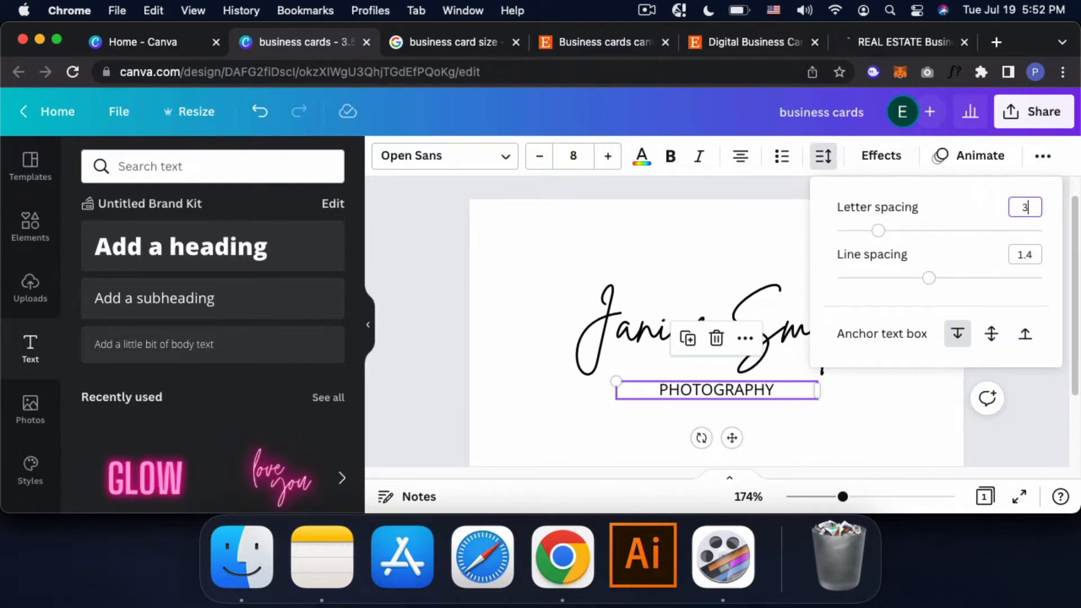
{"action": "type", "text": "333"}
{"action": "key", "text": "Return"}
Step: Replace the first name in the script heading with a different first name
{"action": "left_click", "coordinate": [609, 340]}
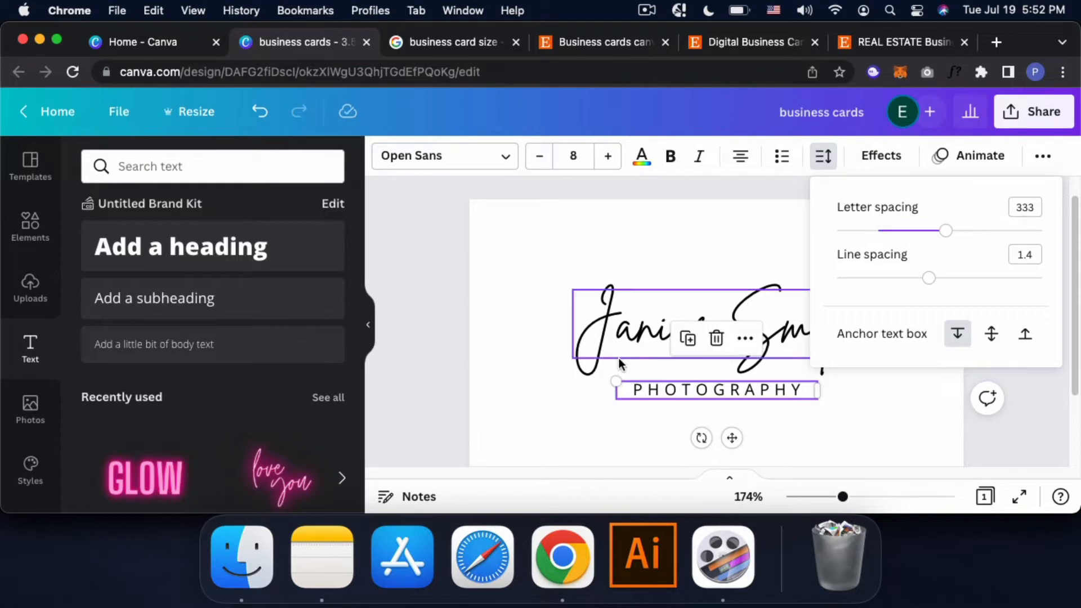
{"action": "left_click", "coordinate": [603, 340]}
{"action": "double_click", "coordinate": [603, 340]}
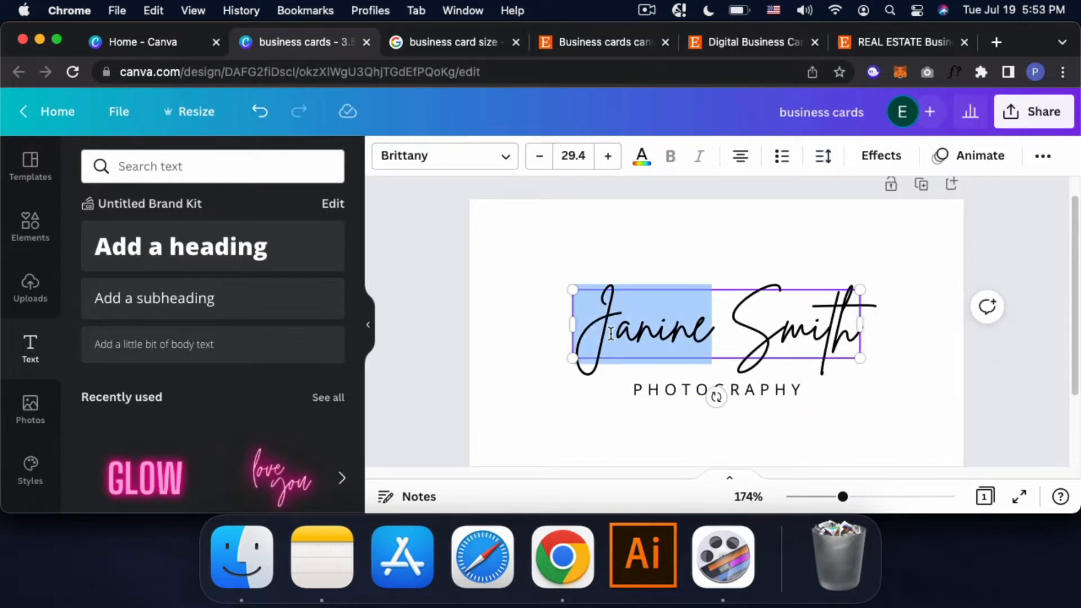
{"action": "type", "text": "Morgan"}
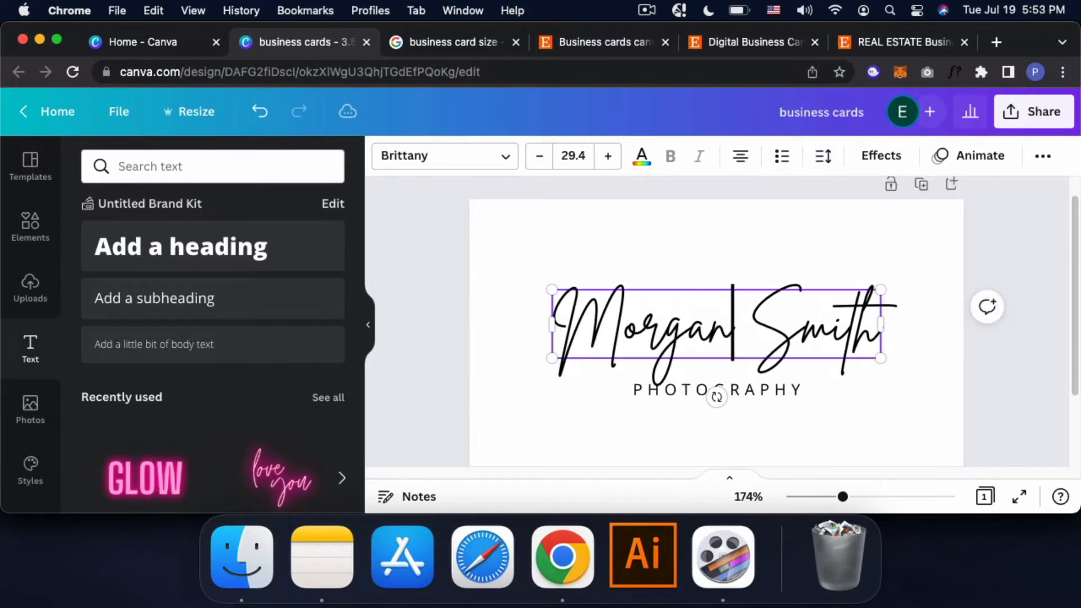
{"action": "left_click", "coordinate": [731, 260]}
{"action": "scroll", "coordinate": [731, 261], "scroll_direction": "down", "scroll_amount": 3}
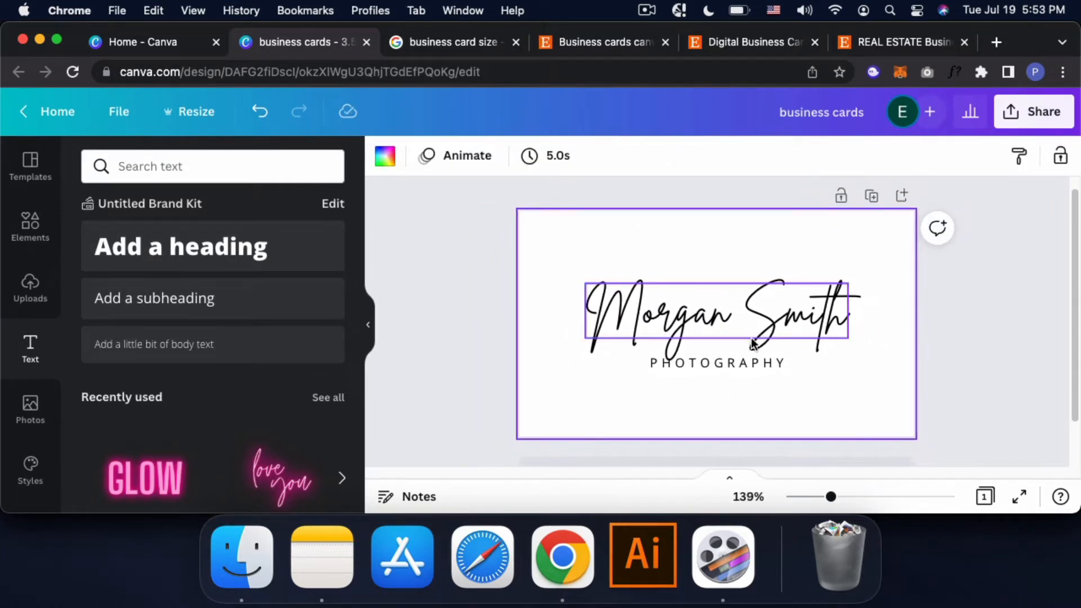
Step: Shift "PHOTOGRAPHY" slightly lower and increase the cardholder's name to font size 33
{"action": "left_click", "coordinate": [730, 364]}
{"action": "left_click_drag", "start_coordinate": [729, 364], "coordinate": [738, 375]}
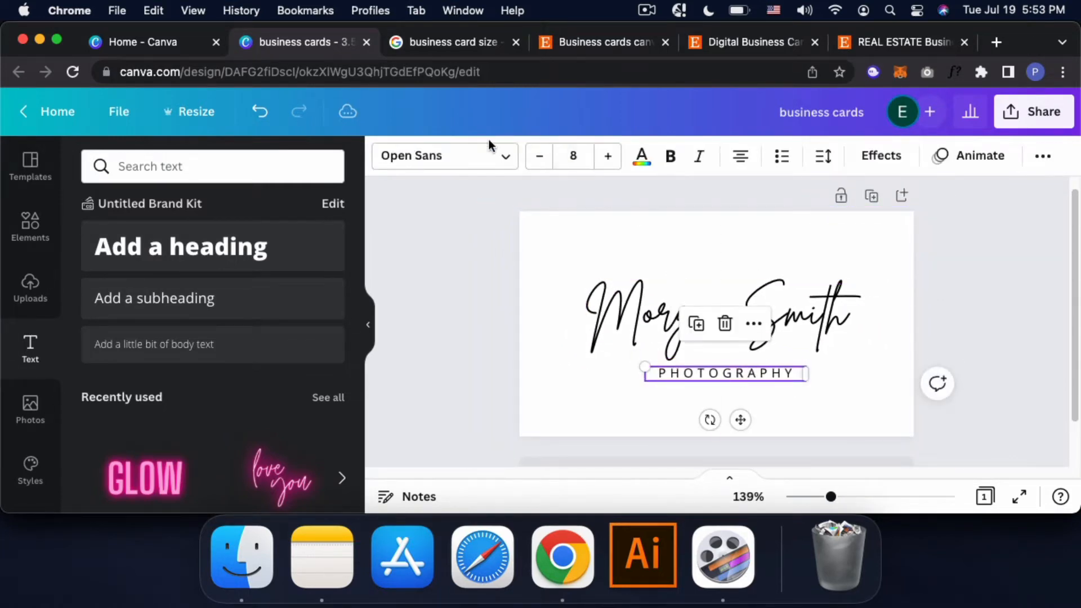
{"action": "left_click", "coordinate": [628, 322]}
{"action": "left_click", "coordinate": [608, 155]}
{"action": "left_click", "coordinate": [608, 156]}
{"action": "left_click", "coordinate": [608, 156]}
{"action": "left_click", "coordinate": [607, 156]}
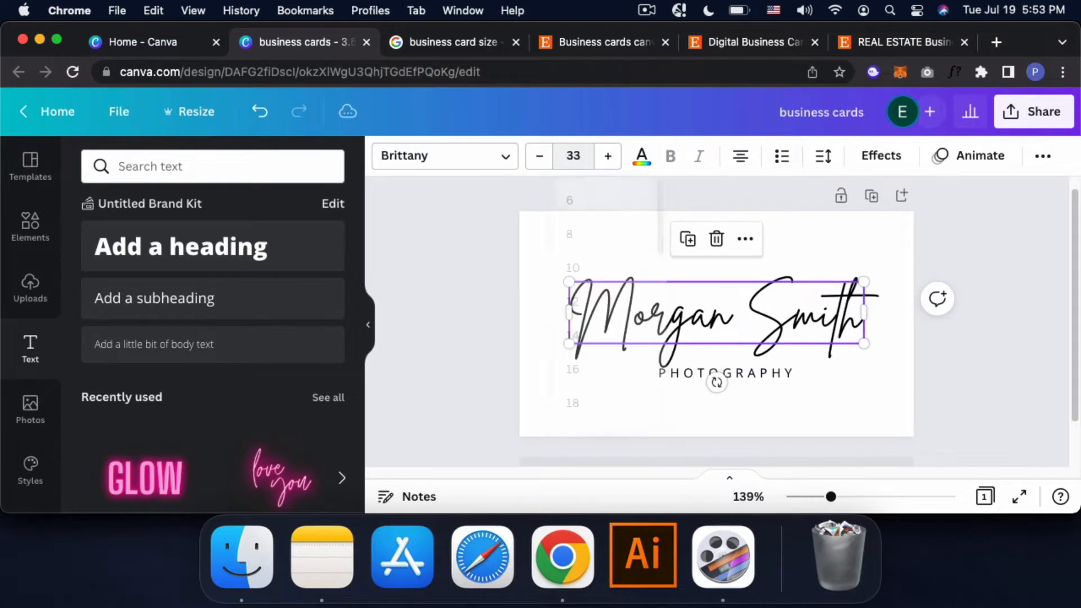
Step: Increase the font size of "PHOTOGRAPHY" by one step and widen its letter spacing
{"action": "left_click", "coordinate": [726, 374]}
{"action": "left_click", "coordinate": [608, 156]}
{"action": "left_click", "coordinate": [824, 156]}
{"action": "left_click_drag", "start_coordinate": [951, 217], "coordinate": [980, 217]}
Step: Adjust the placement of the cardholder's name and "PHOTOGRAPHY" so both lines sit centered on the card
{"action": "left_click", "coordinate": [810, 338], "text": "shift"}
{"action": "left_click", "coordinate": [1042, 156]}
{"action": "mouse_move", "coordinate": [807, 384]}
{"action": "left_mouse_down"}
{"action": "mouse_move", "coordinate": [842, 384]}
{"action": "mouse_move", "coordinate": [791, 380]}
{"action": "left_mouse_up"}
{"action": "left_click", "coordinate": [912, 199]}
{"action": "left_click", "coordinate": [816, 346], "text": "shift"}
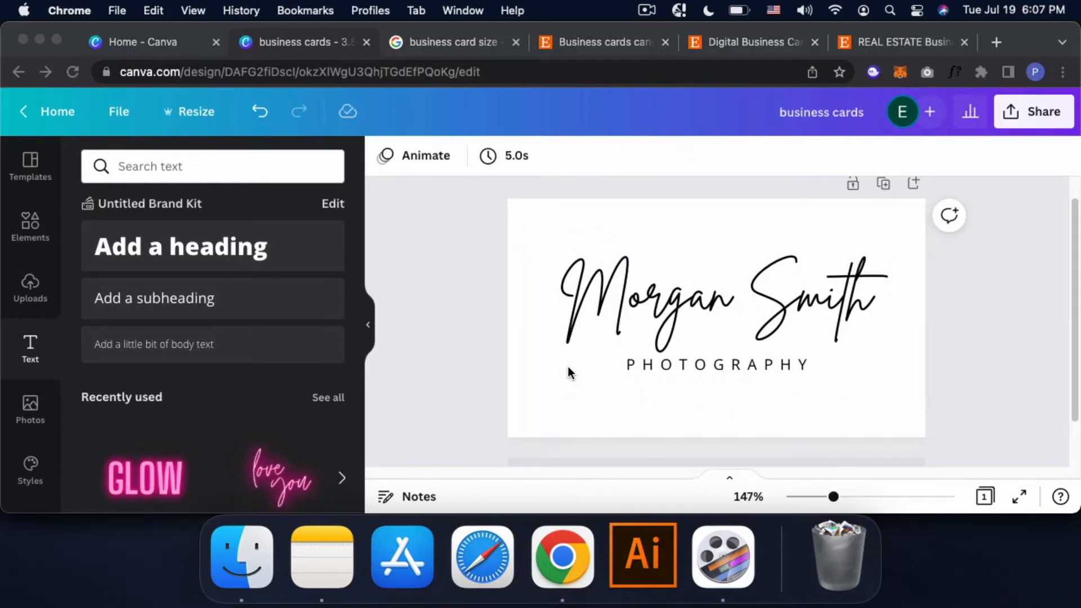
Step: Duplicate the card page and clear the copied text from page 2
{"action": "left_click", "coordinate": [887, 254]}
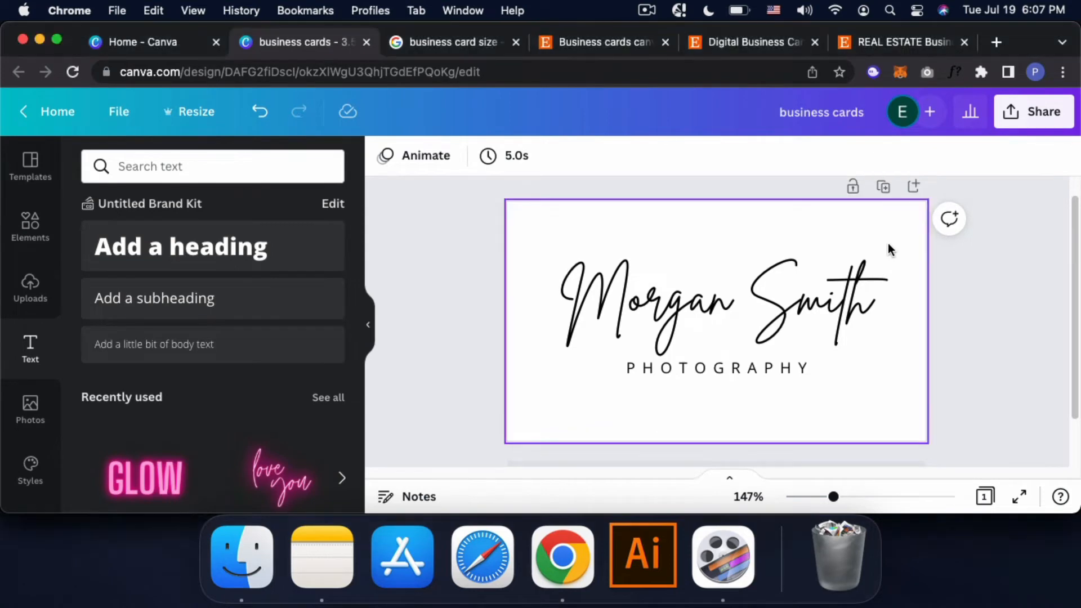
{"action": "left_click", "coordinate": [884, 185]}
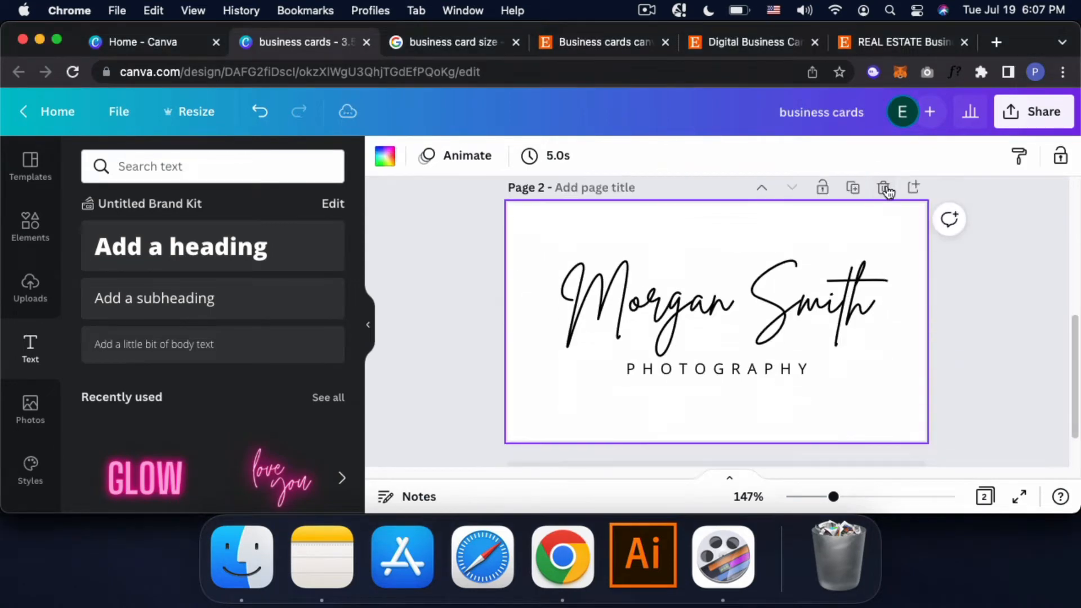
{"action": "left_click", "coordinate": [619, 327]}
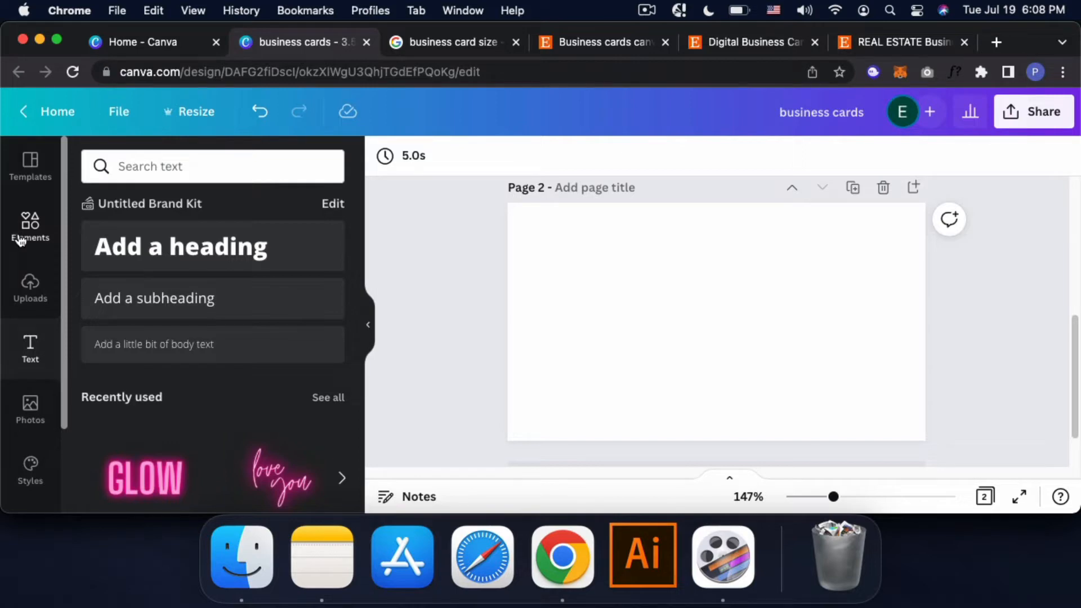
Step: Search the elements for "qr code", add the black QR code graphic to page 2, and enlarge it on the card's left half
{"action": "left_click", "coordinate": [27, 236]}
{"action": "left_click", "coordinate": [173, 167]}
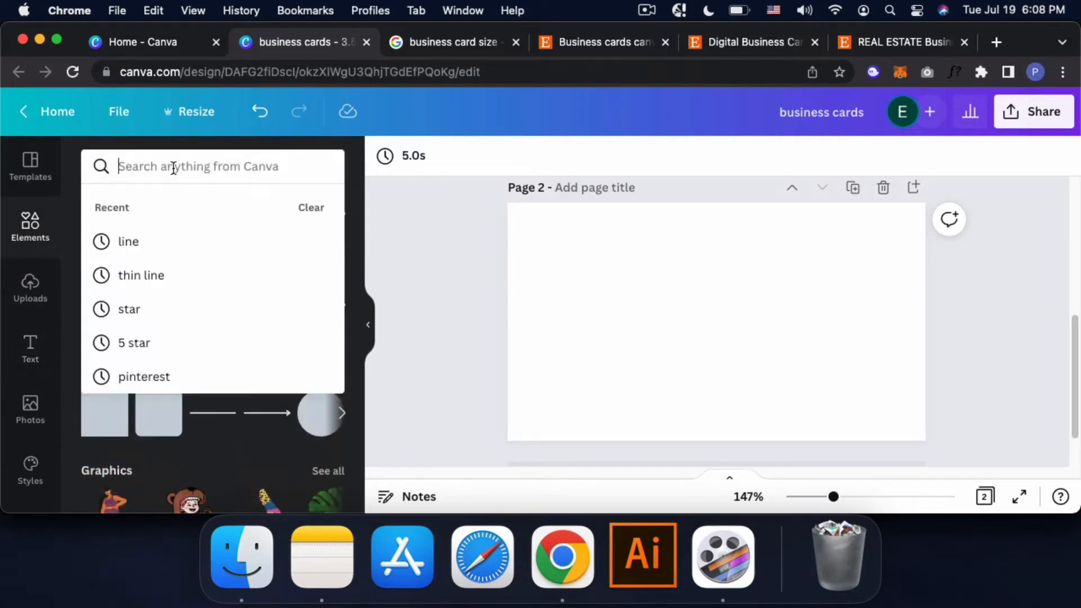
{"action": "type", "text": "qr code"}
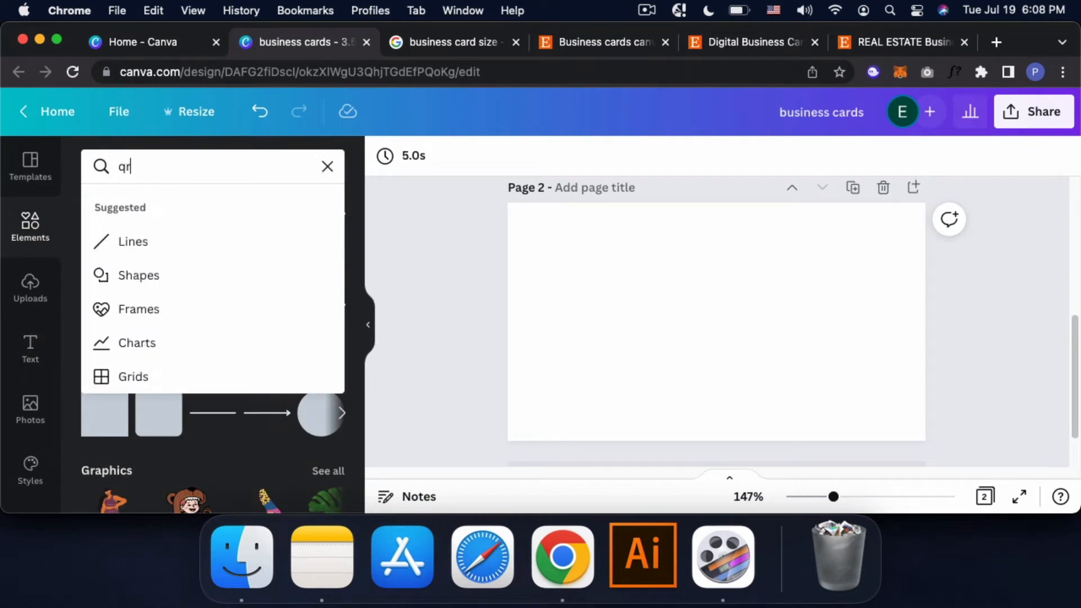
{"action": "key", "text": "Return"}
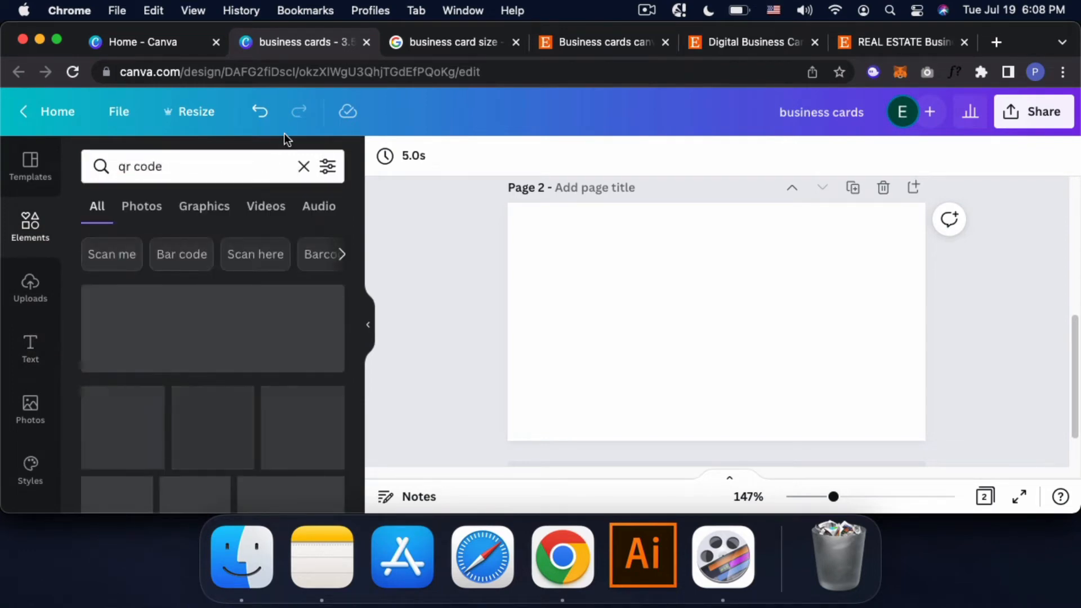
{"action": "scroll", "coordinate": [215, 366], "scroll_direction": "down", "scroll_amount": 2}
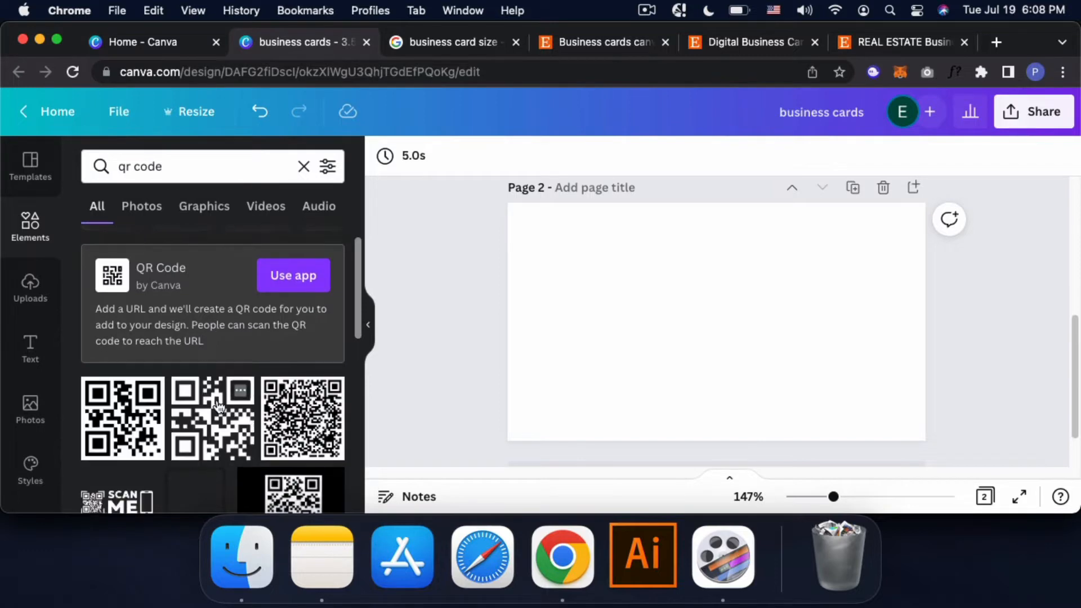
{"action": "scroll", "coordinate": [186, 394], "scroll_direction": "down", "scroll_amount": 1}
{"action": "scroll", "coordinate": [168, 420], "scroll_direction": "down", "scroll_amount": 2}
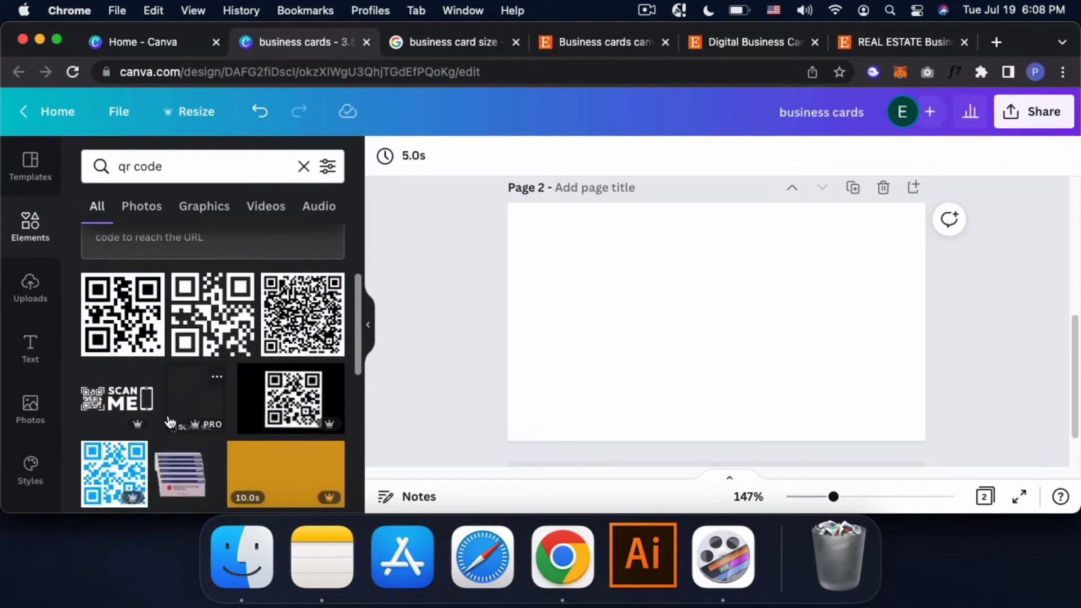
{"action": "left_click", "coordinate": [134, 329]}
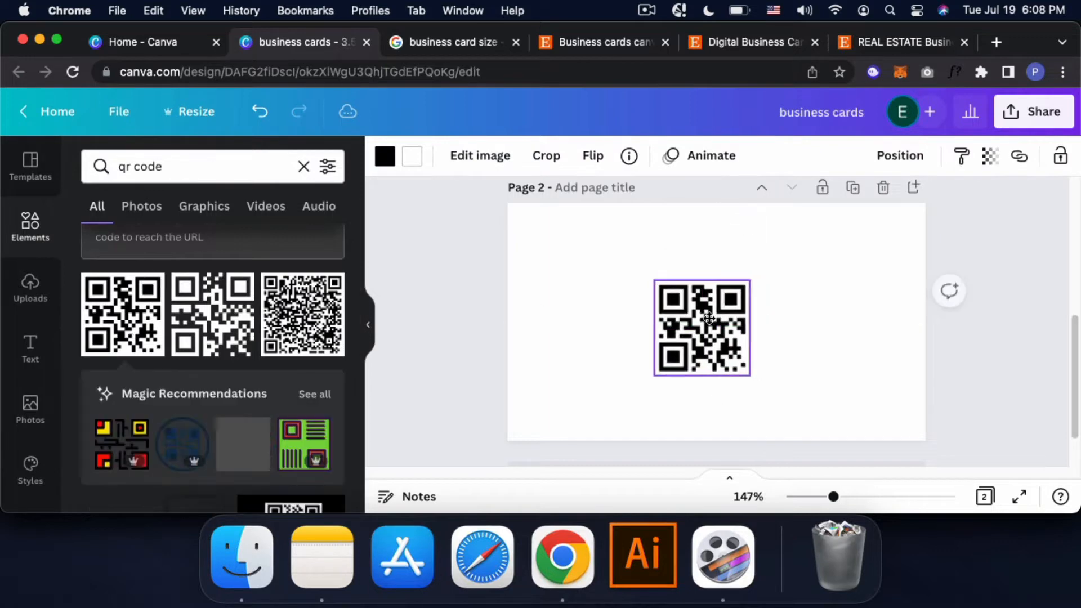
{"action": "left_click_drag", "start_coordinate": [709, 316], "coordinate": [596, 295]}
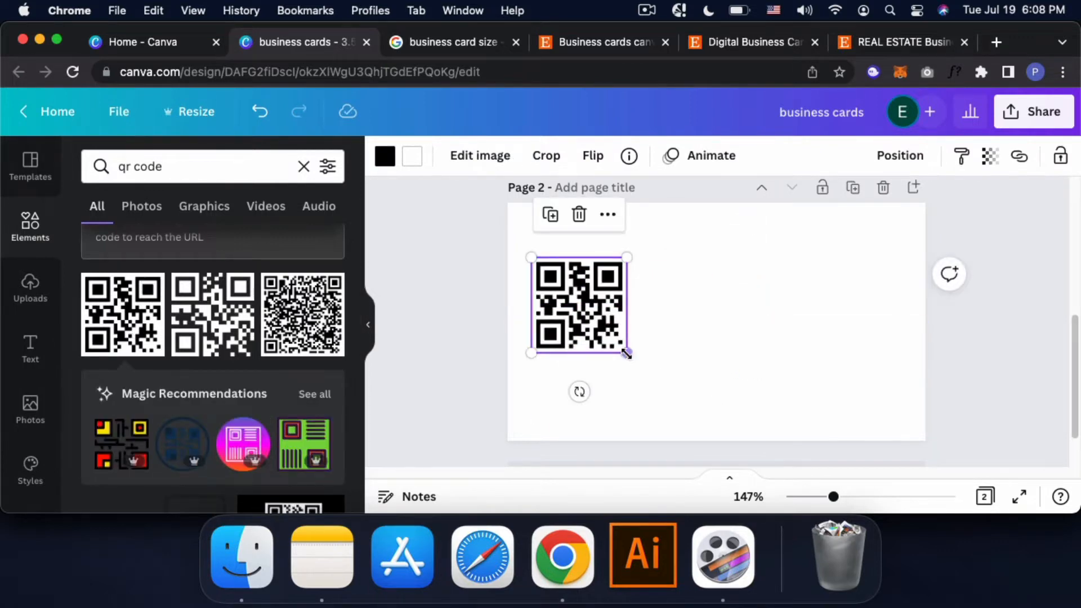
{"action": "left_click_drag", "start_coordinate": [626, 354], "coordinate": [669, 387]}
Step: Add a thin line from a "Vertical line" element search, lengthened and placed just to the right of the QR code
{"action": "left_click", "coordinate": [123, 168]}
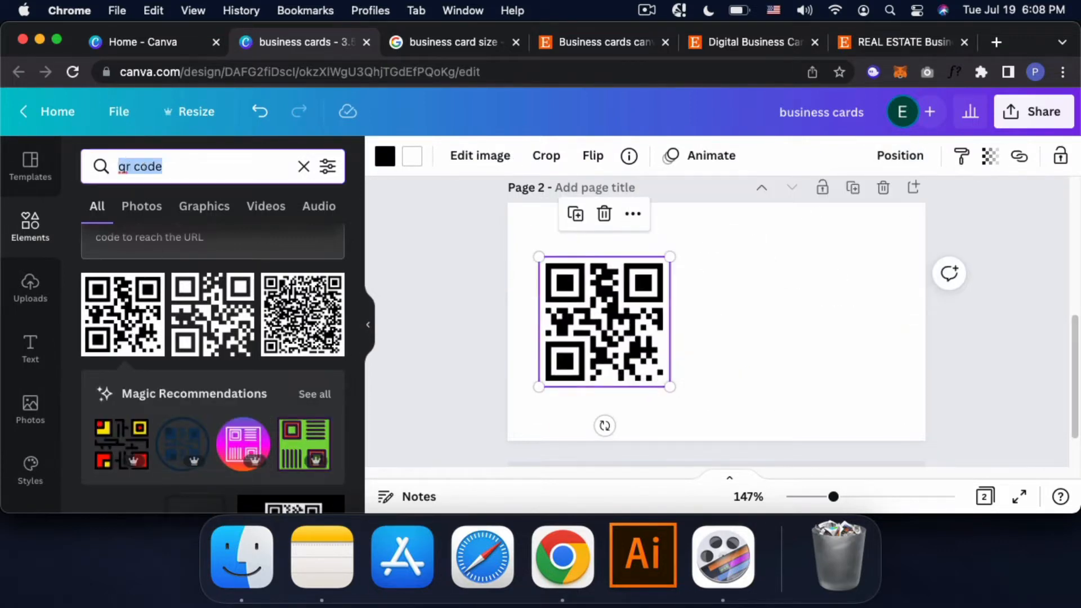
{"action": "type", "text": "line"}
{"action": "key", "text": "Return"}
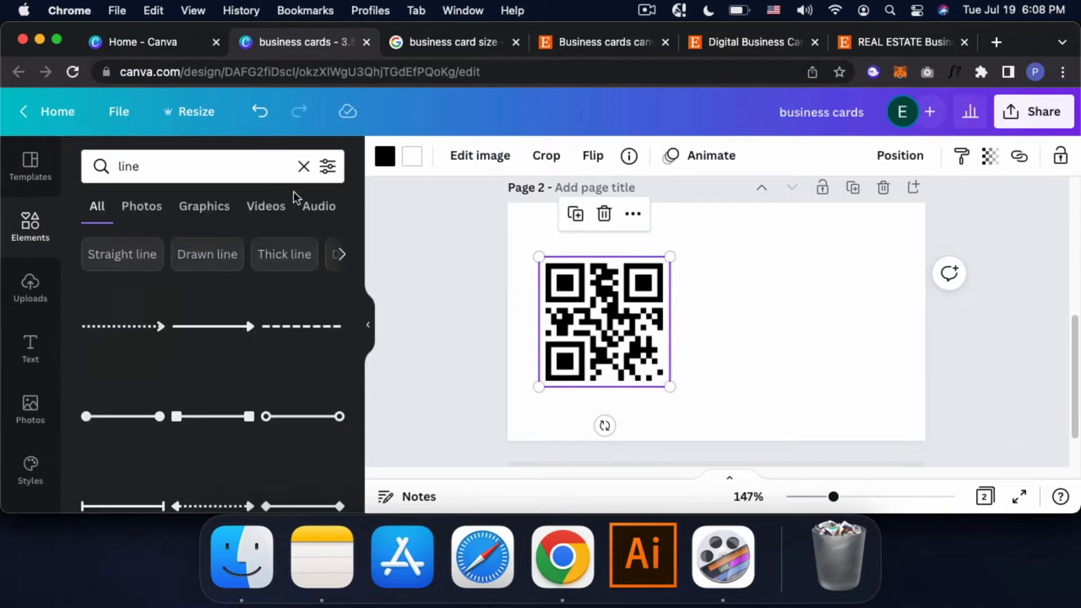
{"action": "left_click", "coordinate": [340, 255]}
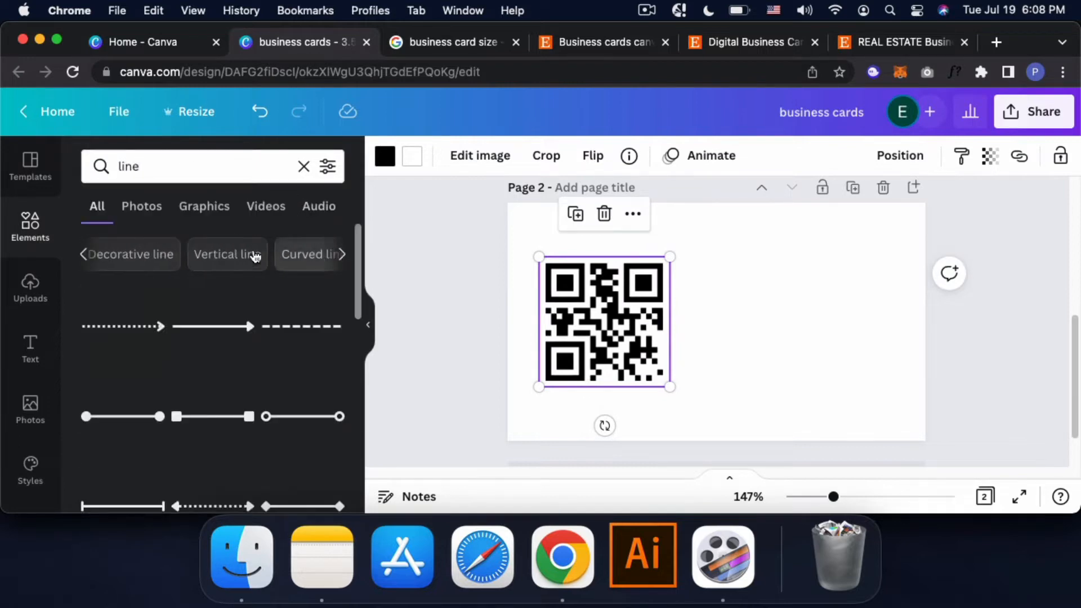
{"action": "left_click", "coordinate": [248, 254]}
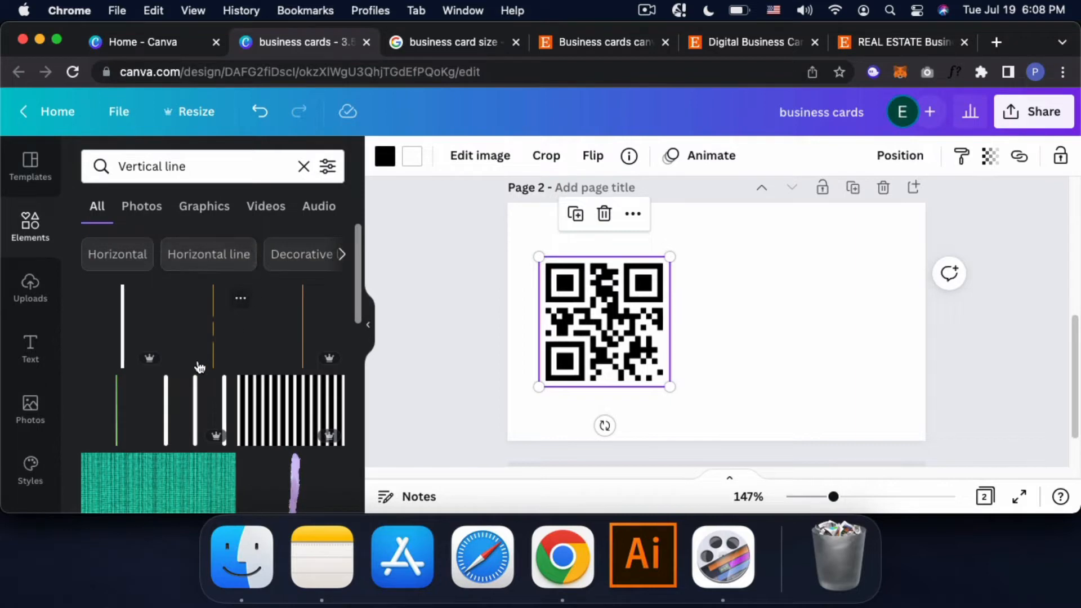
{"action": "scroll", "coordinate": [99, 380], "scroll_direction": "down", "scroll_amount": 2}
{"action": "left_click", "coordinate": [120, 370]}
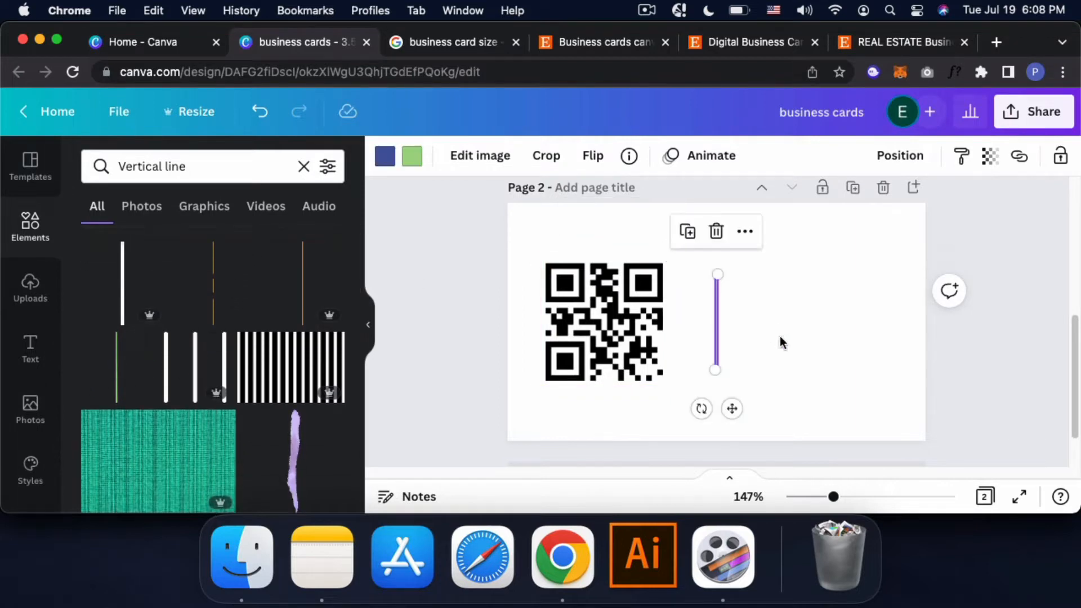
{"action": "left_click_drag", "start_coordinate": [714, 372], "coordinate": [713, 417]}
{"action": "left_click_drag", "start_coordinate": [716, 337], "coordinate": [695, 312]}
Step: Recolor both the green and the blue parts of the vertical line black
{"action": "left_click", "coordinate": [407, 163]}
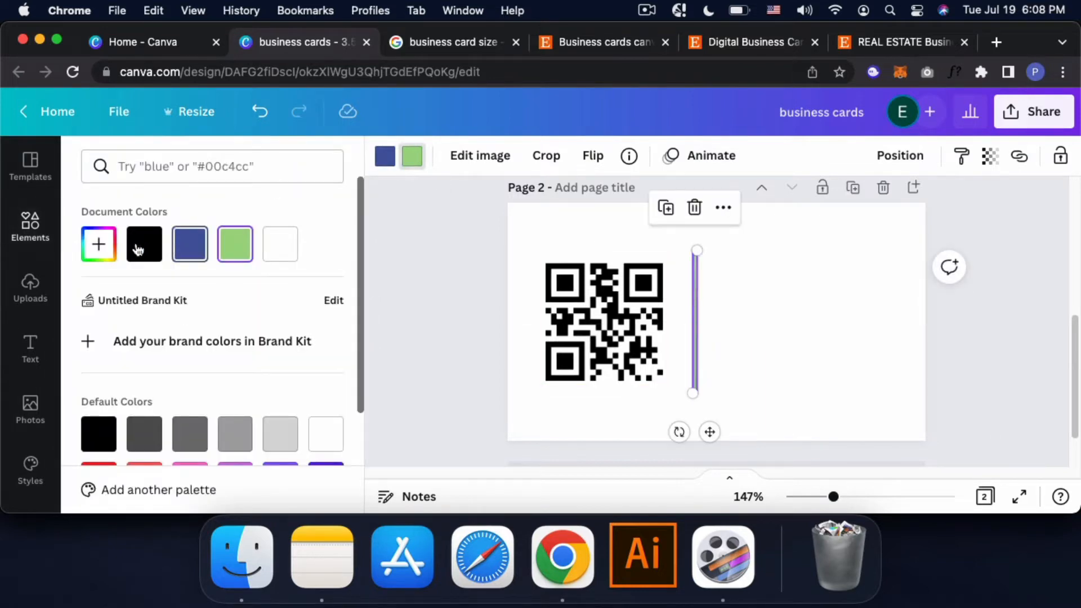
{"action": "left_click", "coordinate": [144, 243]}
{"action": "left_click", "coordinate": [384, 160]}
{"action": "left_click", "coordinate": [144, 244]}
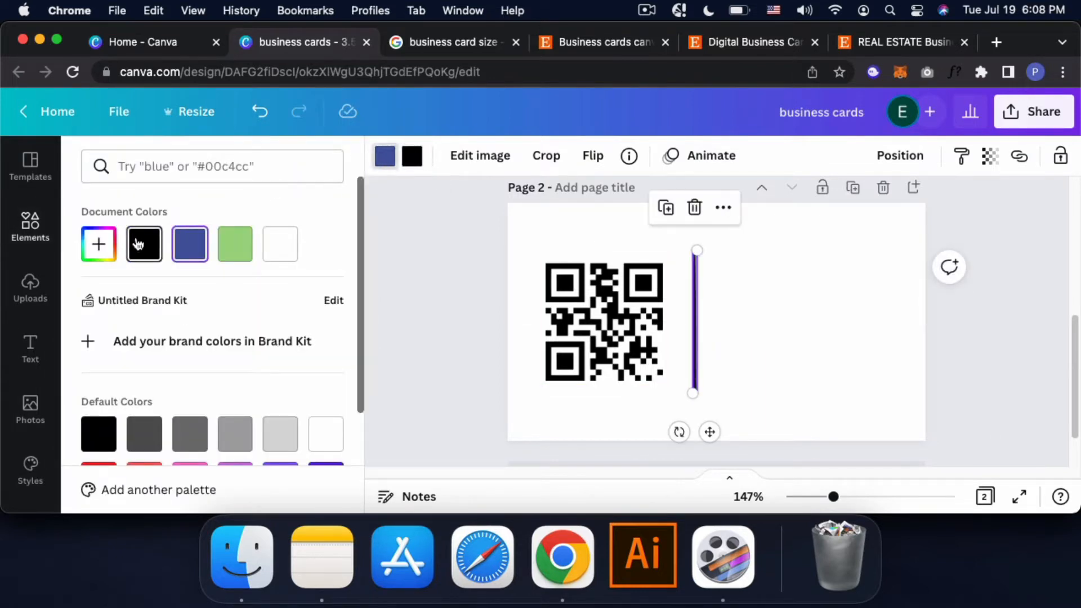
{"action": "left_click", "coordinate": [758, 384]}
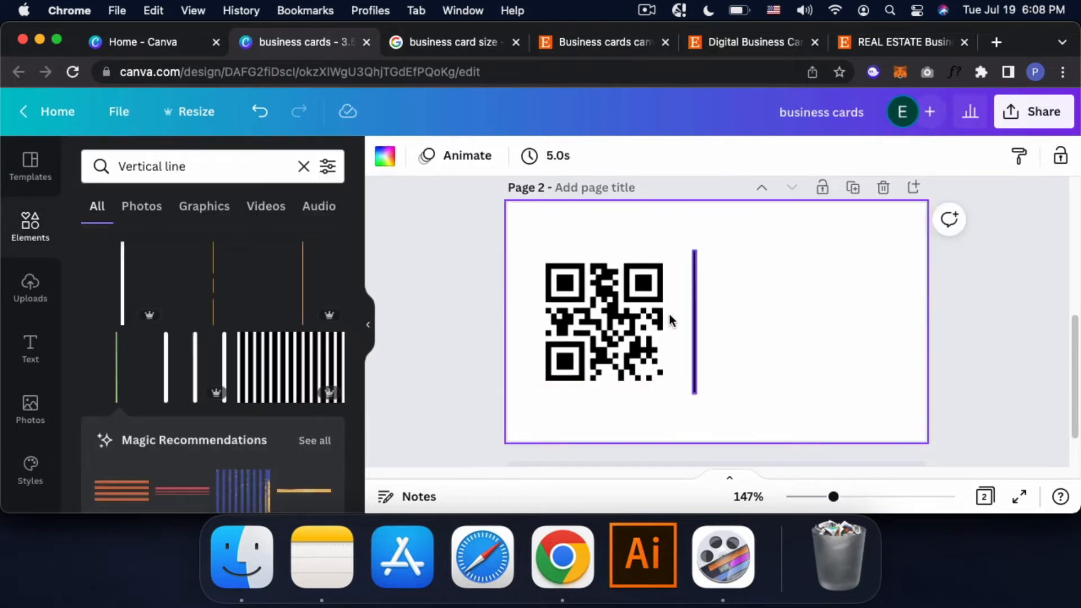
Step: Nudge the QR code slightly away from the vertical line, then lengthen the line and center it vertically beside the code
{"action": "left_click", "coordinate": [619, 333]}
{"action": "left_click_drag", "start_coordinate": [619, 333], "coordinate": [619, 341]}
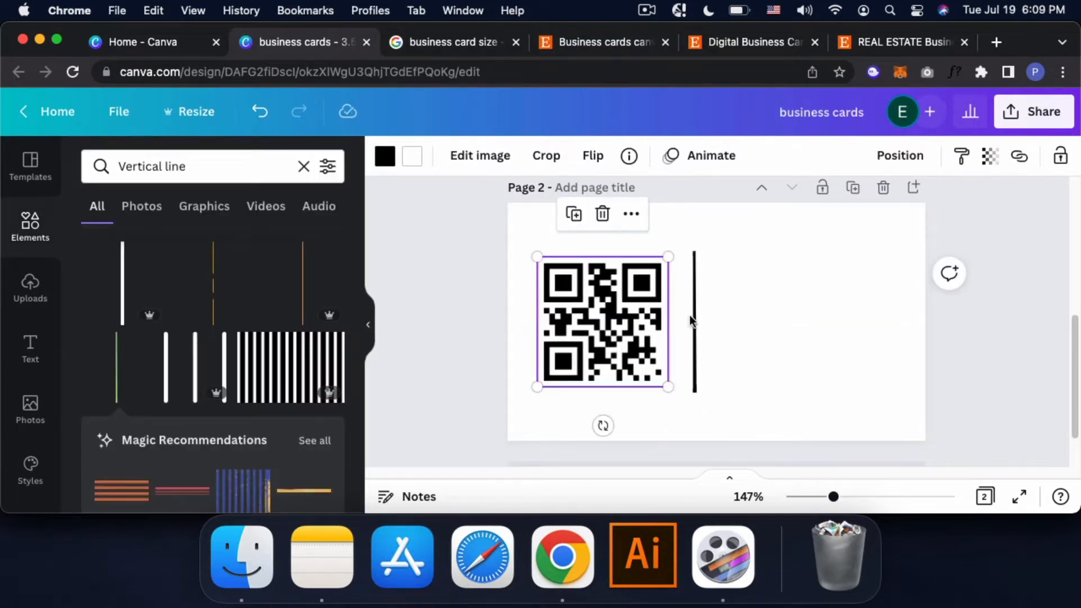
{"action": "left_click", "coordinate": [693, 317]}
{"action": "left_click_drag", "start_coordinate": [694, 251], "coordinate": [694, 227]}
{"action": "left_click_drag", "start_coordinate": [694, 315], "coordinate": [694, 327]}
{"action": "left_click", "coordinate": [614, 332]}
{"action": "left_click", "coordinate": [788, 349]}
Step: Check the Etsy reference card's layout, then add a heading to page 2 near the top, beside the vertical line
{"action": "left_click", "coordinate": [780, 50]}
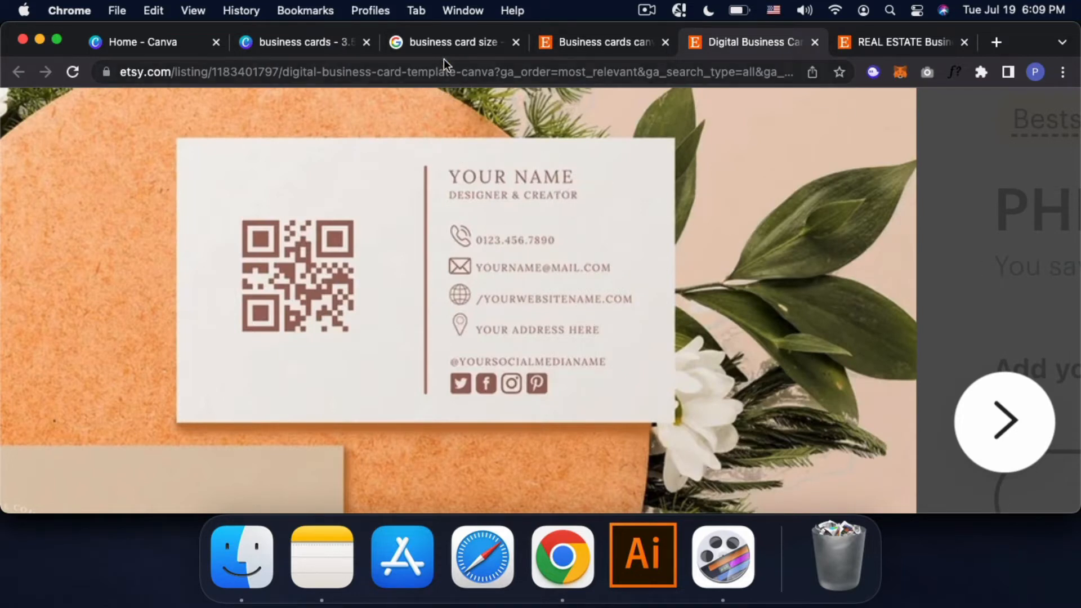
{"action": "left_click", "coordinate": [324, 45]}
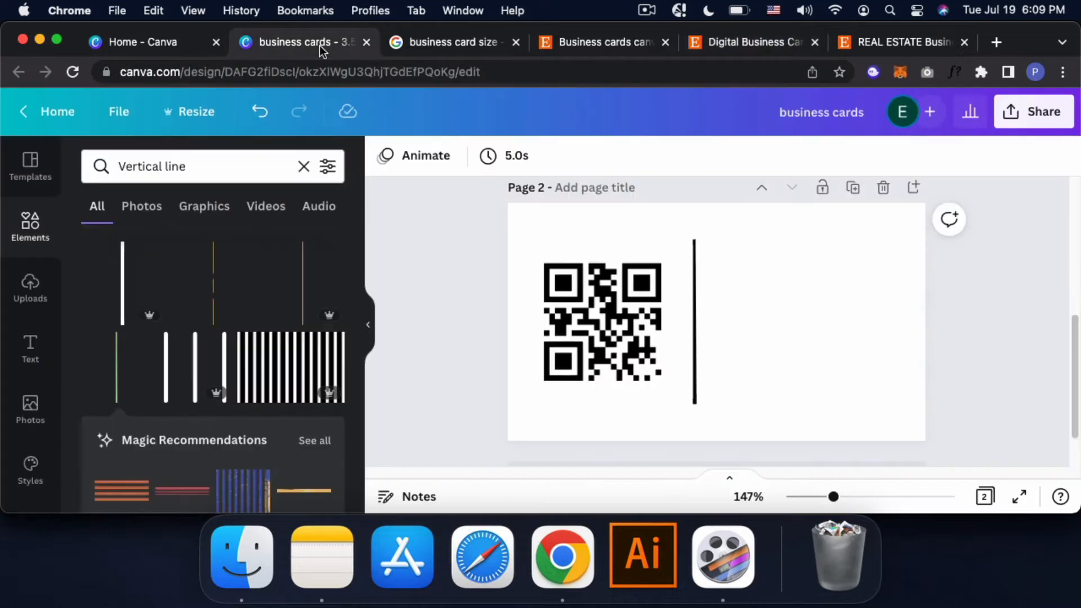
{"action": "left_click", "coordinate": [750, 297]}
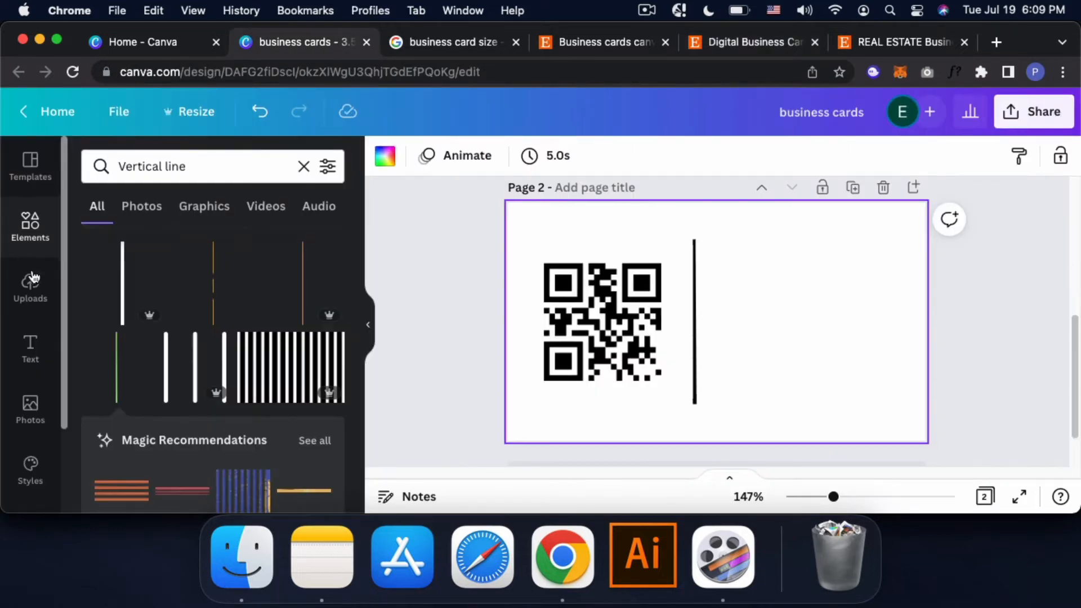
{"action": "left_click", "coordinate": [32, 346]}
{"action": "left_click", "coordinate": [154, 259]}
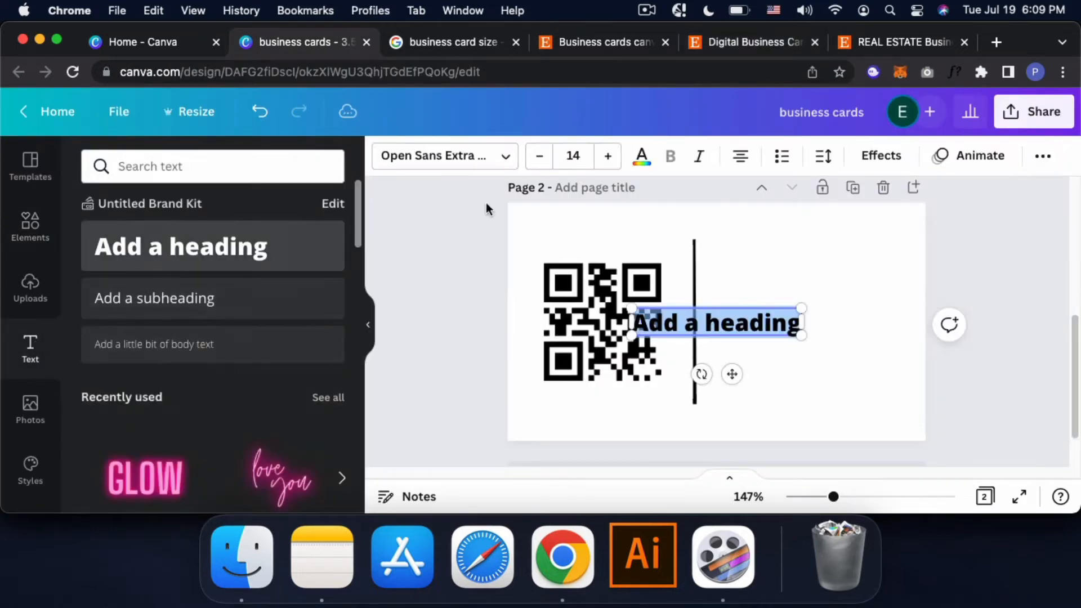
{"action": "left_click", "coordinate": [812, 403]}
{"action": "left_click_drag", "start_coordinate": [792, 312], "coordinate": [786, 255]}
Step: Replace the page 2 heading text with the photographer's full name in capitals
{"action": "scroll", "coordinate": [744, 313], "scroll_direction": "up", "scroll_amount": 2}
{"action": "scroll", "coordinate": [744, 314], "scroll_direction": "up", "scroll_amount": 5}
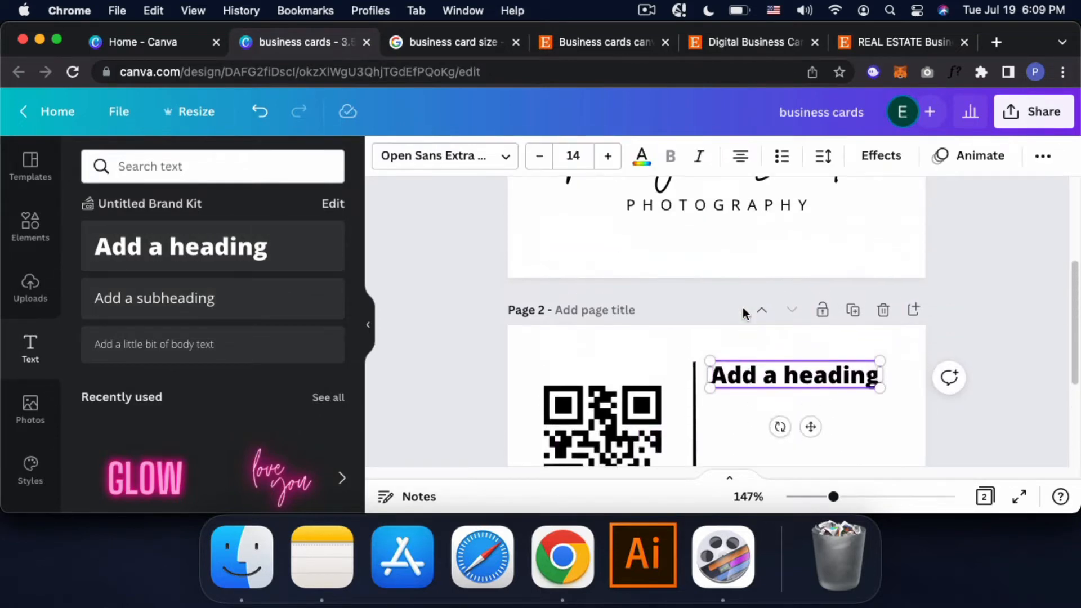
{"action": "scroll", "coordinate": [765, 347], "scroll_direction": "down", "scroll_amount": 4}
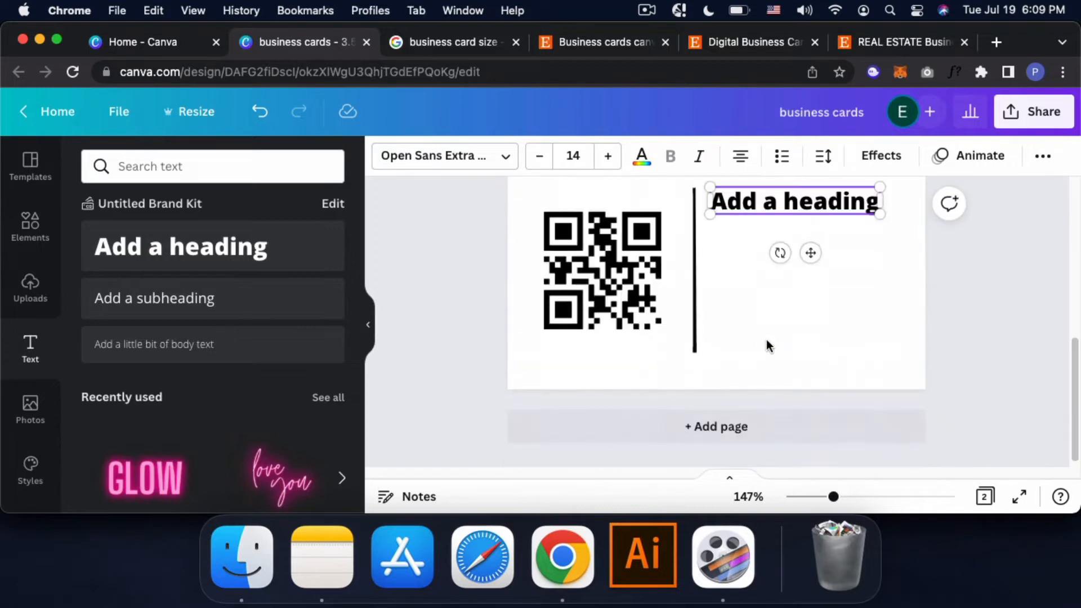
{"action": "double_click", "coordinate": [755, 204]}
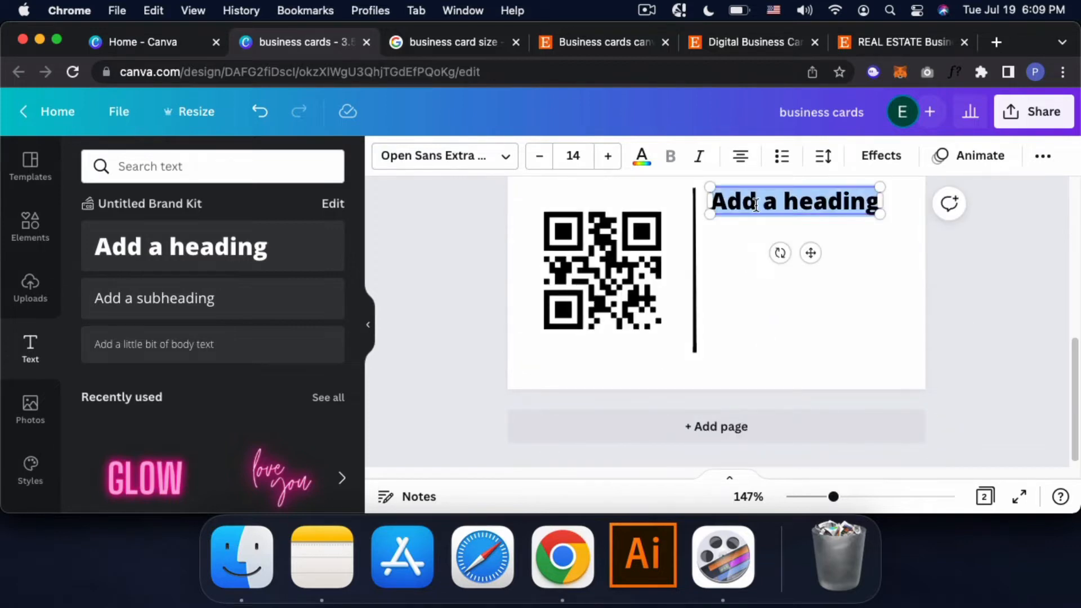
{"action": "type", "text": "MORGAN SMITH"}
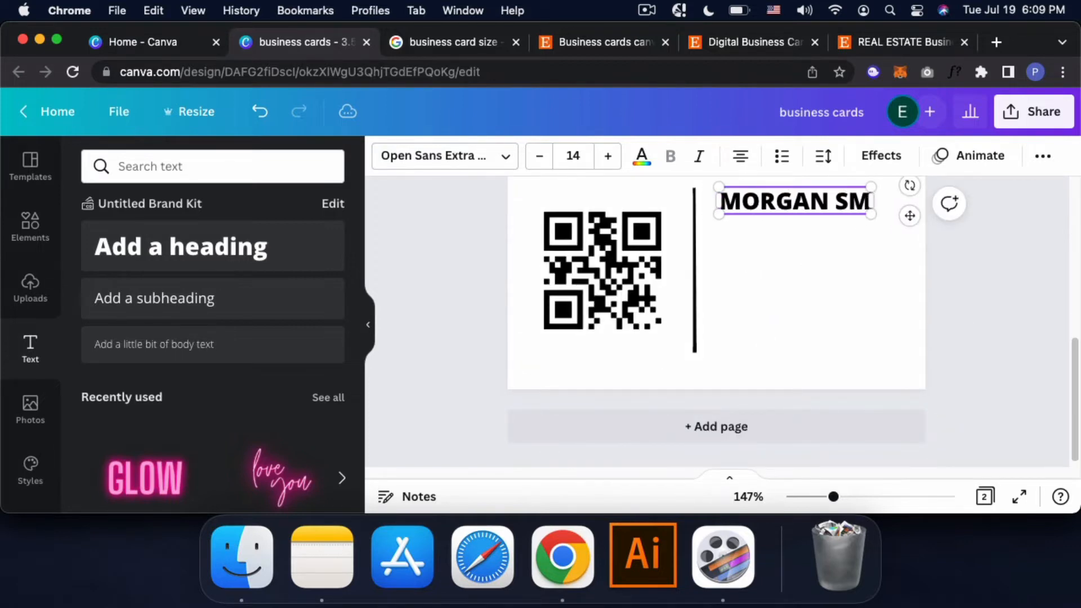
{"action": "left_click", "coordinate": [808, 269]}
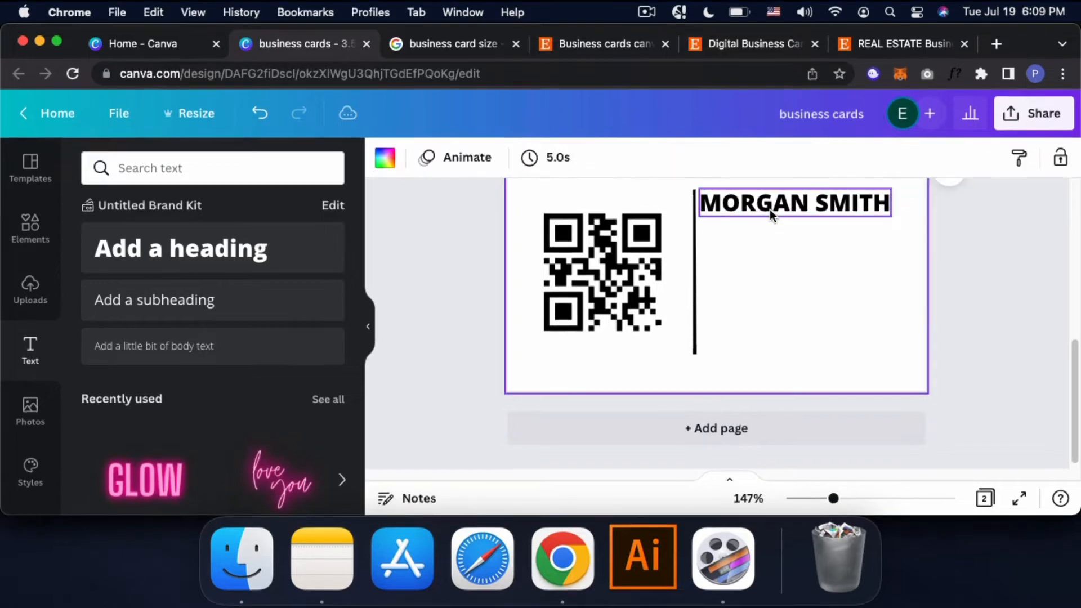
Step: Move the vertical line further from the name and shrink the QR code to make room for it
{"action": "left_click", "coordinate": [772, 212]}
{"action": "scroll", "coordinate": [725, 329], "scroll_direction": "up", "scroll_amount": 1}
{"action": "left_click", "coordinate": [694, 347]}
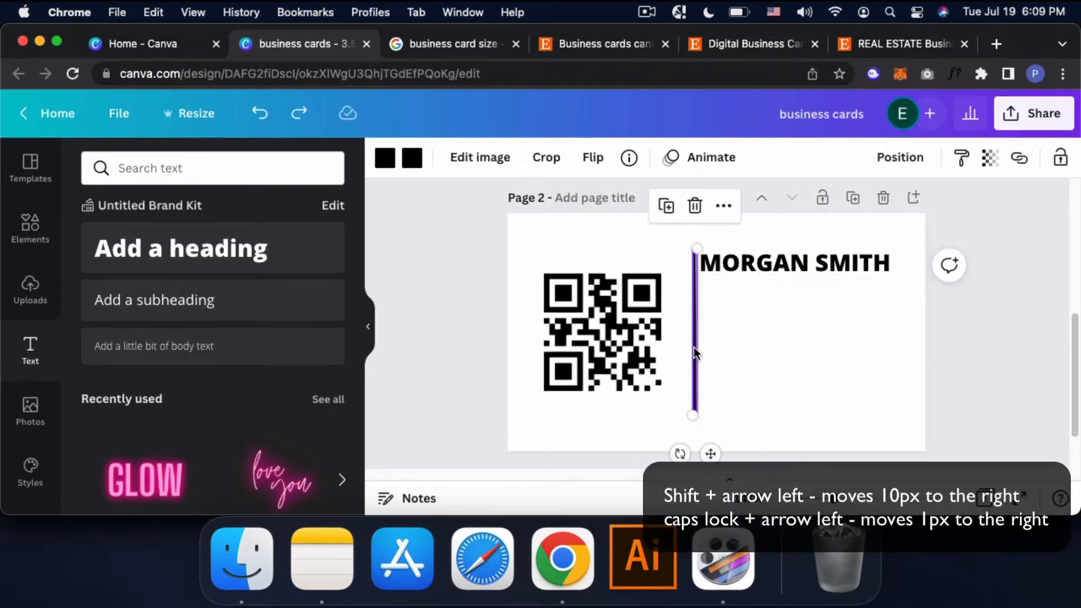
{"action": "key", "text": "shift+Left"}
{"action": "key", "text": "shift+Left"}
{"action": "left_click", "coordinate": [614, 336]}
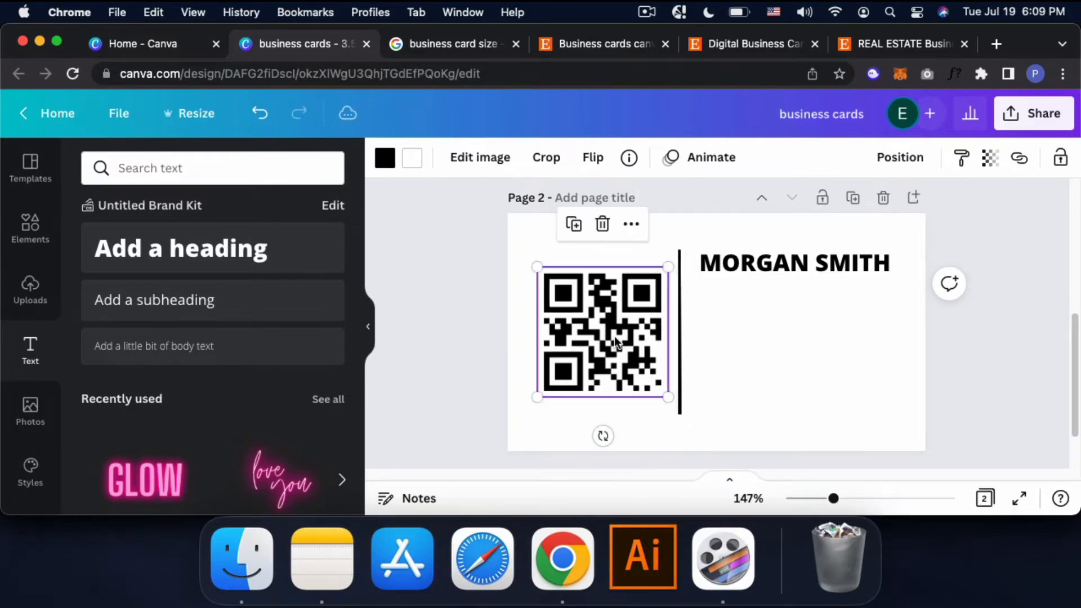
{"action": "left_click_drag", "start_coordinate": [667, 266], "coordinate": [650, 283]}
{"action": "left_click", "coordinate": [678, 292]}
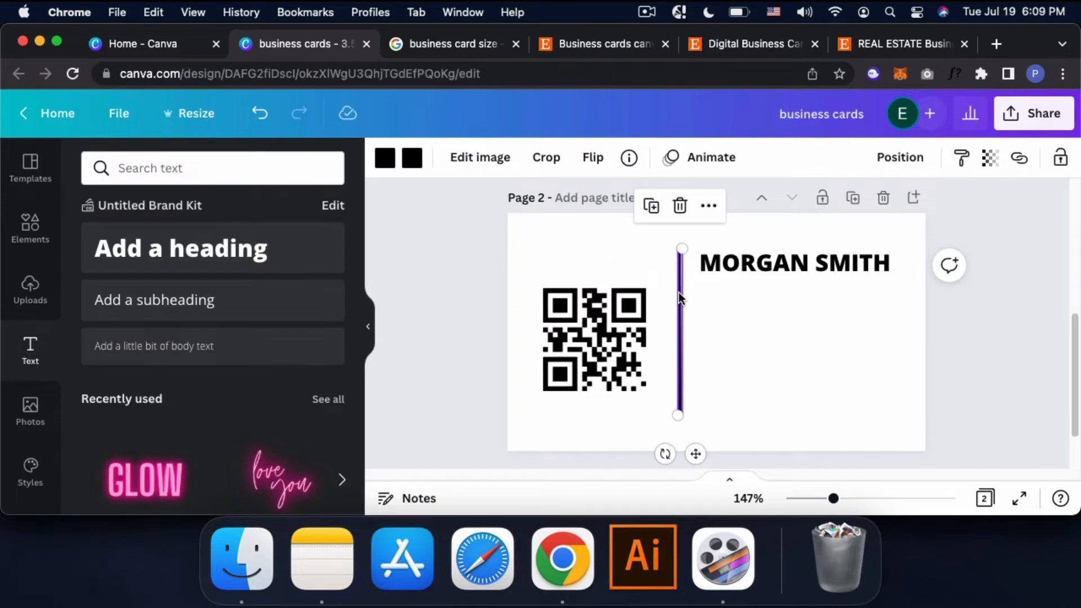
{"action": "key", "text": "shift+Left"}
Step: Align the QR code to the vertical middle of the page
{"action": "left_click", "coordinate": [618, 319]}
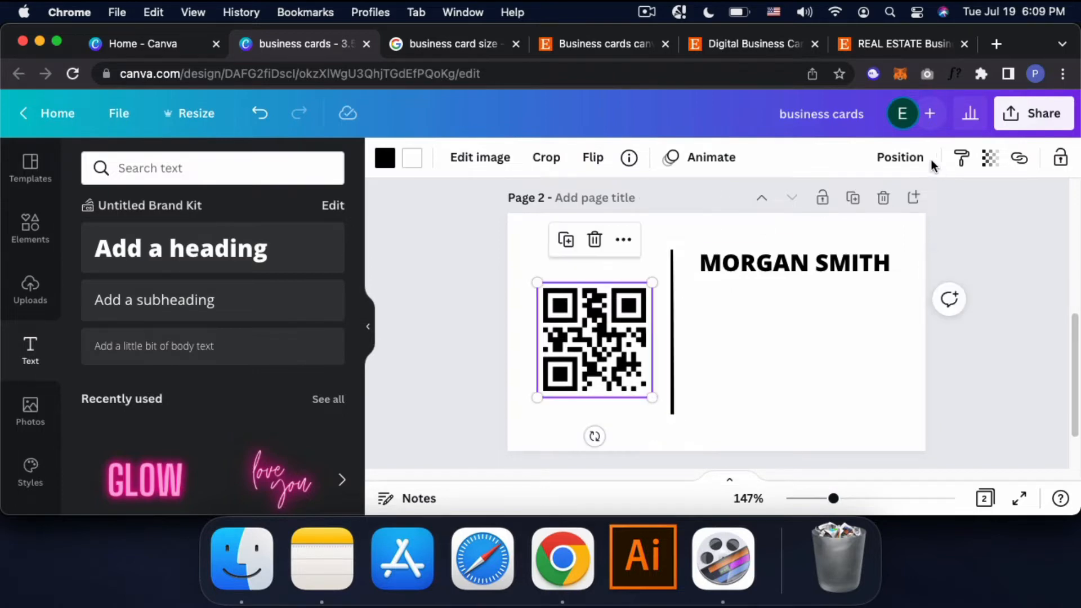
{"action": "left_click", "coordinate": [929, 158]}
{"action": "left_click", "coordinate": [733, 308]}
{"action": "left_click", "coordinate": [694, 333]}
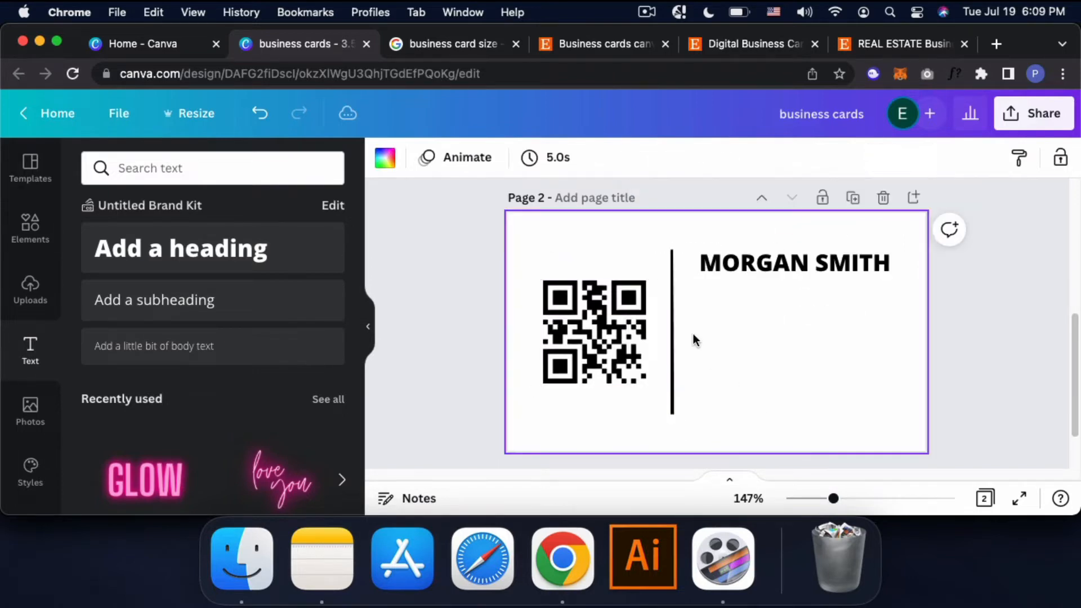
Step: Lengthen the vertical line slightly and align it to the vertical middle of the page
{"action": "left_click", "coordinate": [671, 322]}
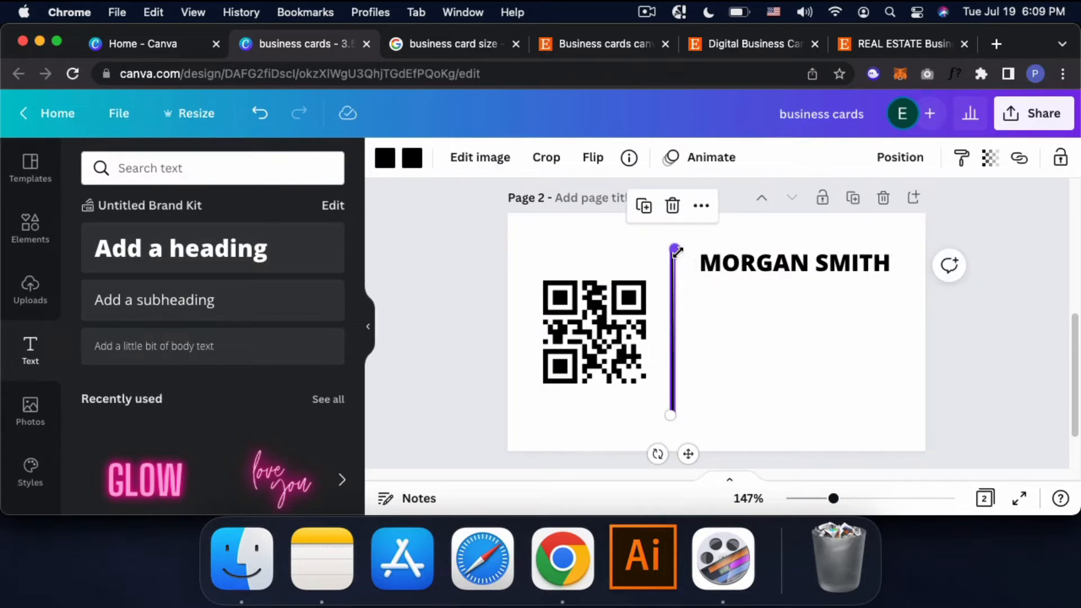
{"action": "left_click_drag", "start_coordinate": [672, 249], "coordinate": [674, 237]}
{"action": "left_click", "coordinate": [909, 160]}
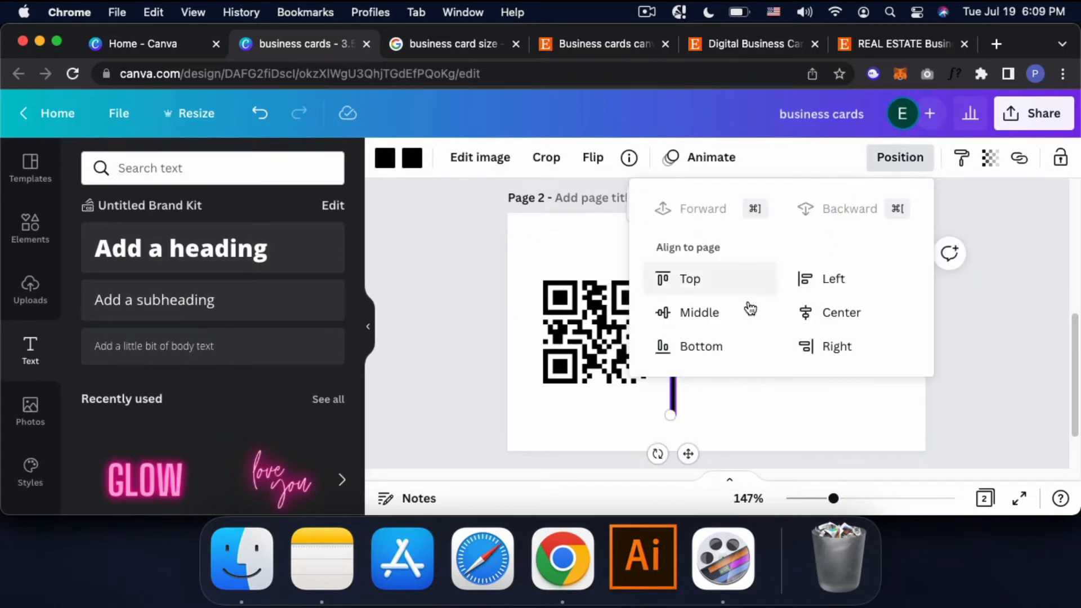
{"action": "left_click", "coordinate": [796, 315]}
Step: Shift the name heading slightly closer to the vertical line and a little higher
{"action": "left_click", "coordinate": [796, 253]}
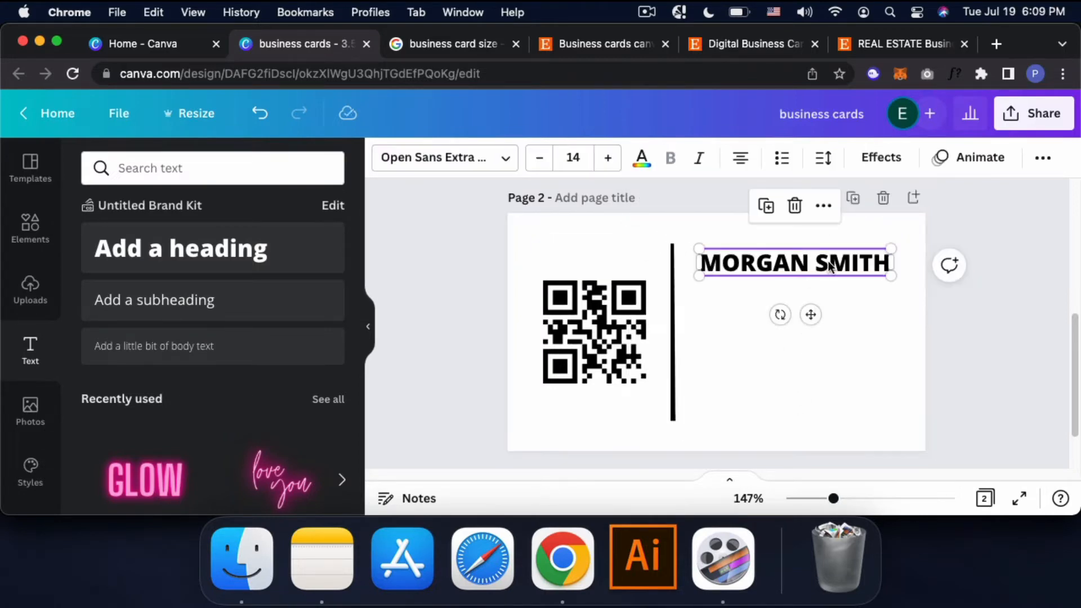
{"action": "left_click_drag", "start_coordinate": [829, 264], "coordinate": [821, 258]}
{"action": "left_click", "coordinate": [803, 316]}
Step: Copy the "PHOTOGRAPHY" text from page 1 to page 2 and place it directly under the name
{"action": "scroll", "coordinate": [772, 272], "scroll_direction": "up", "scroll_amount": 3}
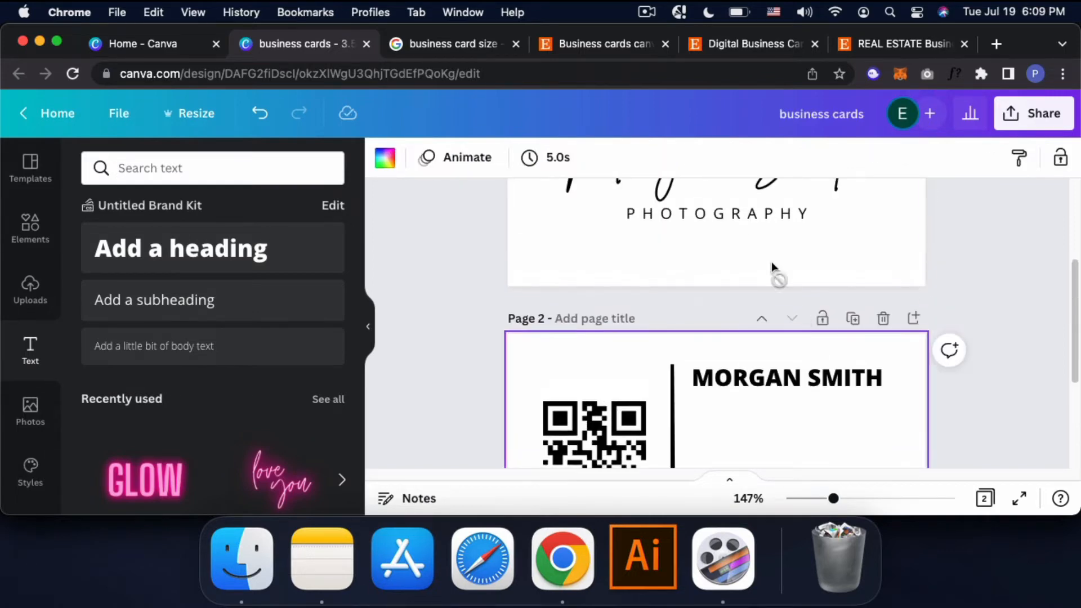
{"action": "left_click", "coordinate": [725, 214]}
{"action": "key", "text": "super+d"}
{"action": "scroll", "coordinate": [809, 281], "scroll_direction": "down", "scroll_amount": 2}
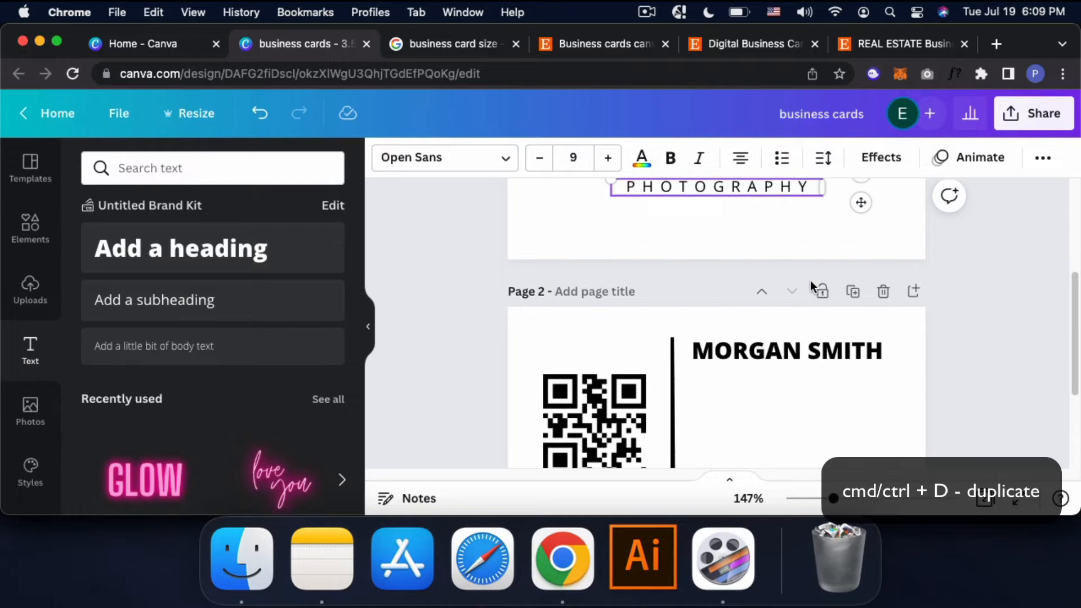
{"action": "left_click", "coordinate": [823, 386]}
{"action": "scroll", "coordinate": [823, 386], "scroll_direction": "up", "scroll_amount": 1}
{"action": "scroll", "coordinate": [823, 386], "scroll_direction": "down", "scroll_amount": 1}
{"action": "key", "text": "super+v"}
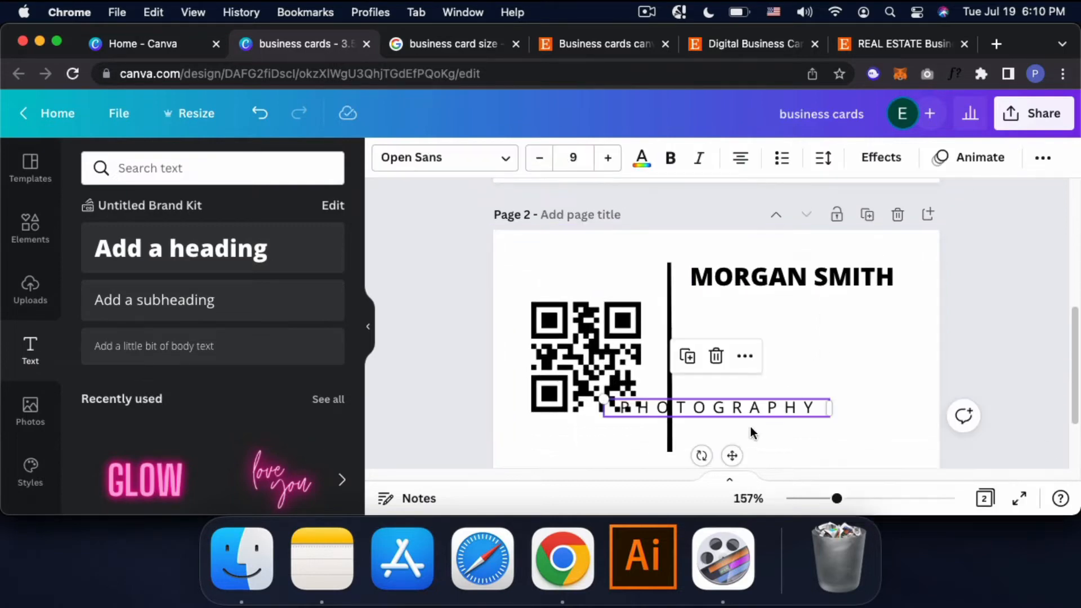
{"action": "left_click_drag", "start_coordinate": [749, 416], "coordinate": [834, 319]}
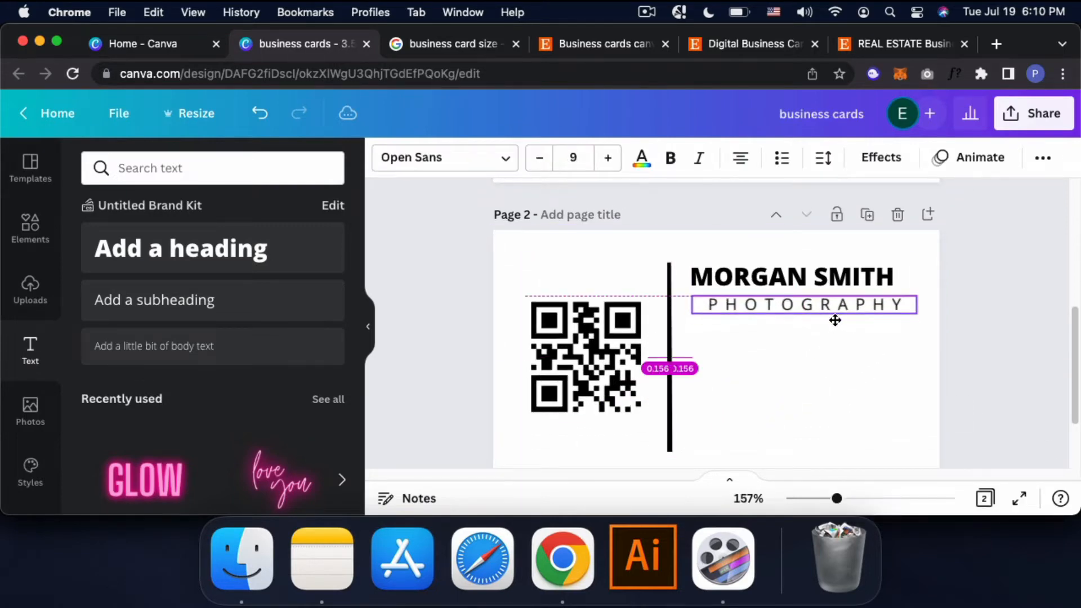
Step: Left-align the page 2 "PHOTOGRAPHY" text, with letter spacing 277 and font size 7
{"action": "left_click", "coordinate": [740, 158]}
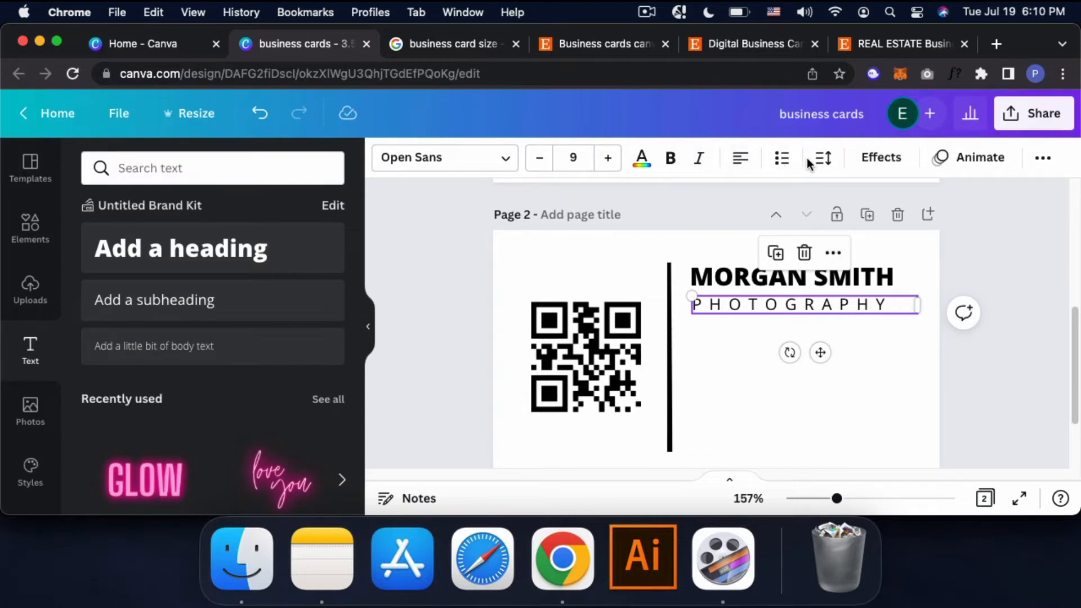
{"action": "left_click", "coordinate": [822, 159]}
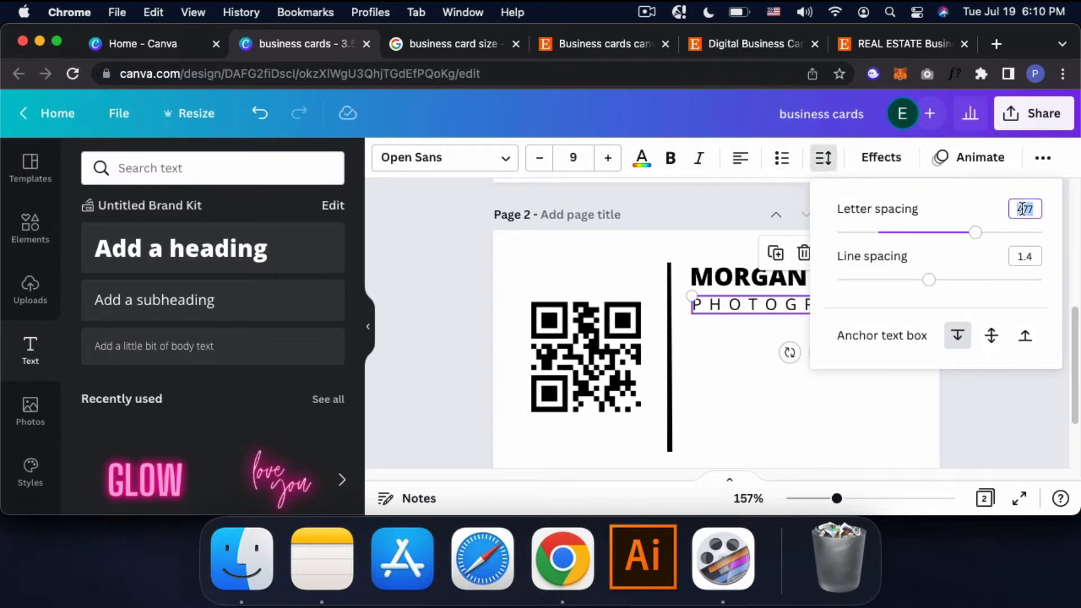
{"action": "key", "text": "Return"}
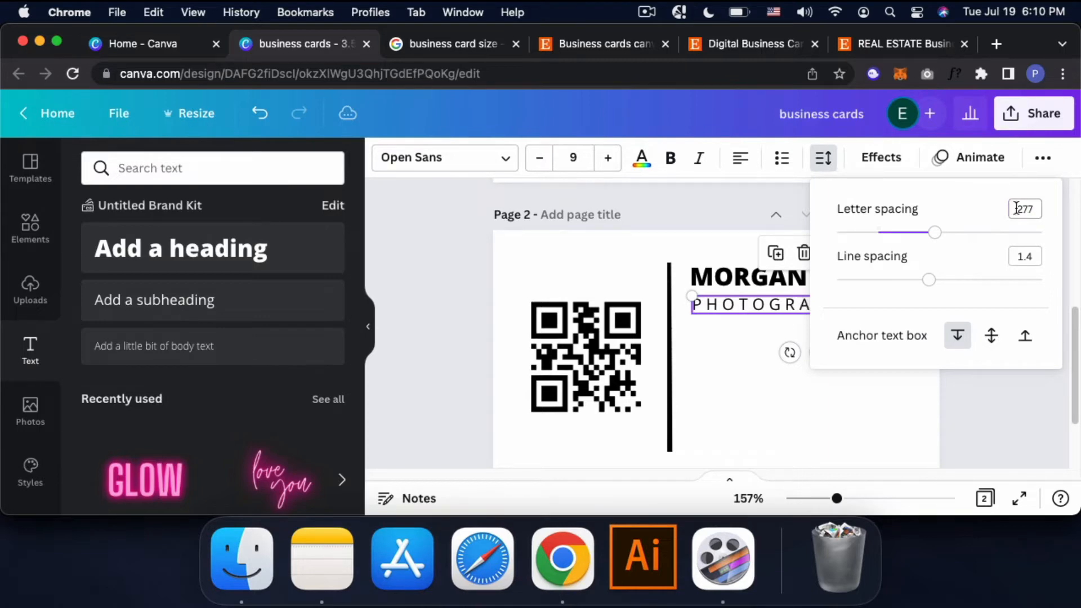
{"action": "left_click", "coordinate": [573, 159]}
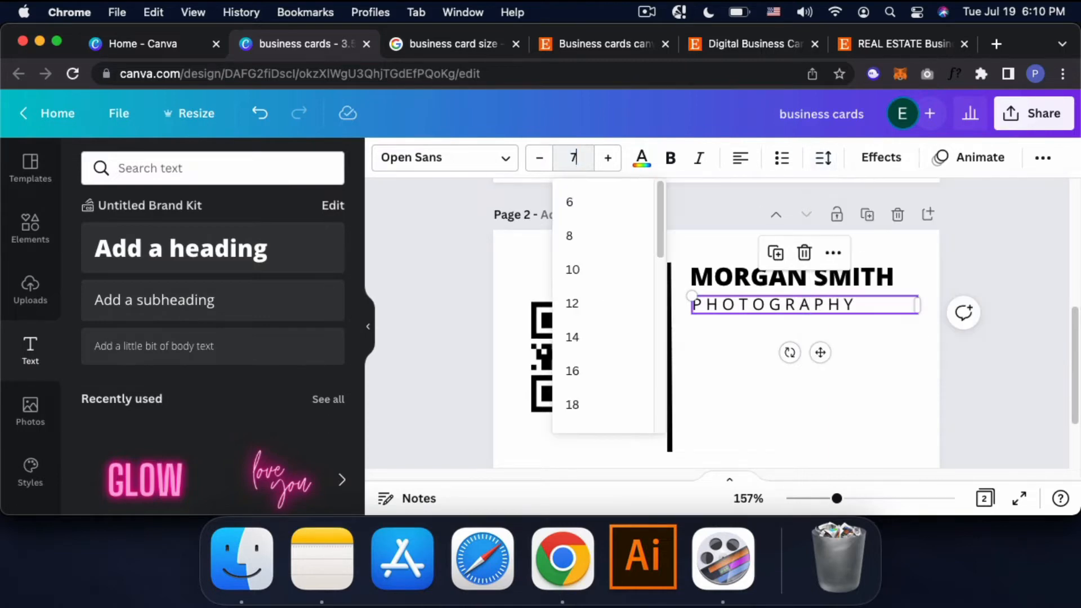
{"action": "type", "text": "7"}
{"action": "key", "text": "Return"}
{"action": "left_click", "coordinate": [864, 347]}
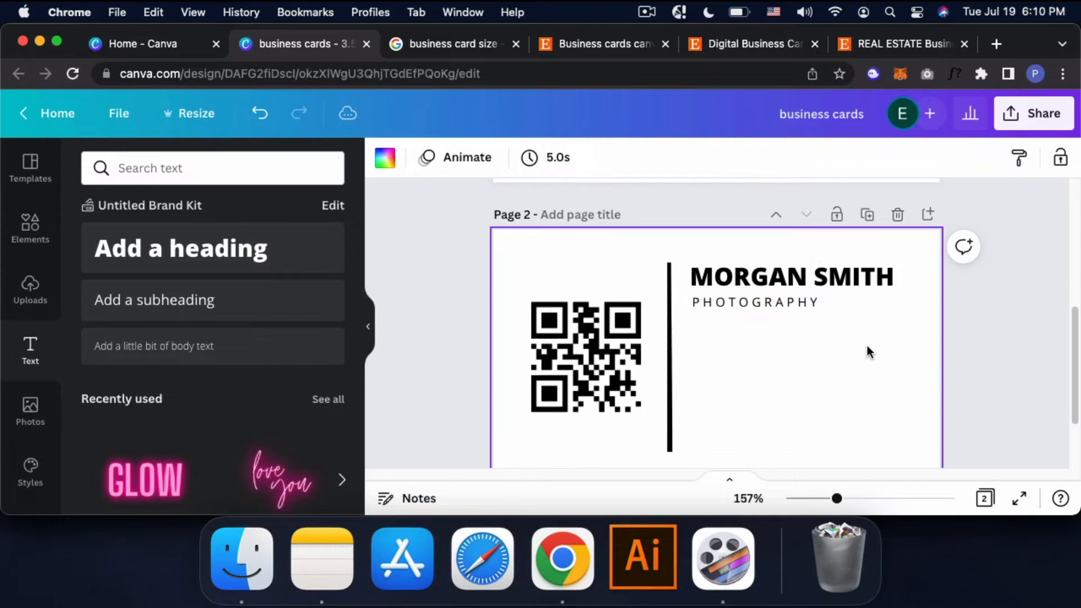
Step: Check the Etsy reference's contact lines, then duplicate the "PHOTOGRAPHY" text and place the copy lower down, left edges aligned
{"action": "left_click", "coordinate": [765, 299]}
{"action": "left_click", "coordinate": [737, 45]}
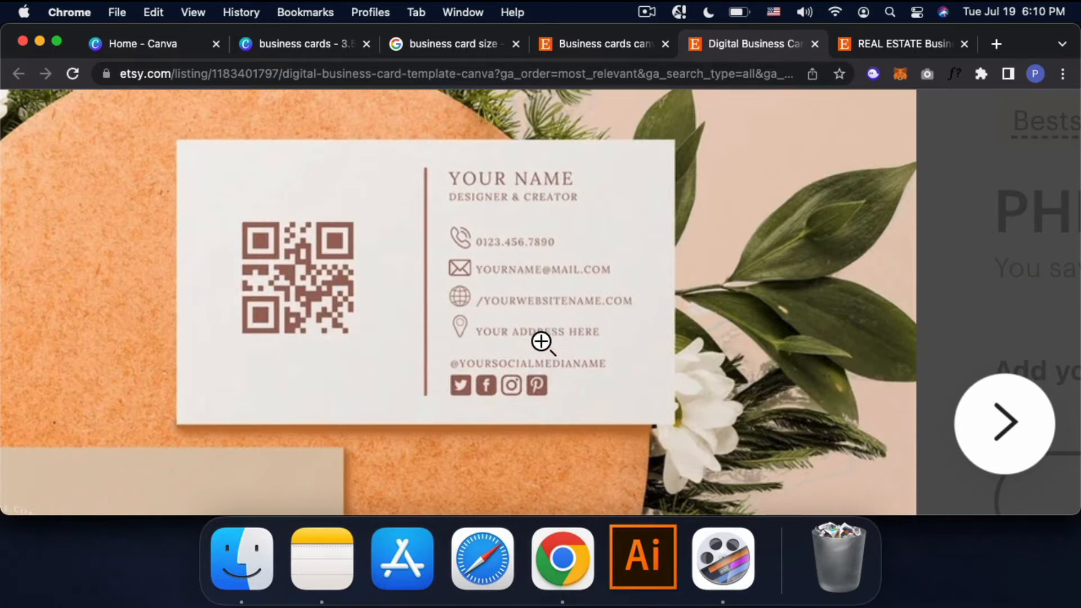
{"action": "left_click", "coordinate": [279, 53]}
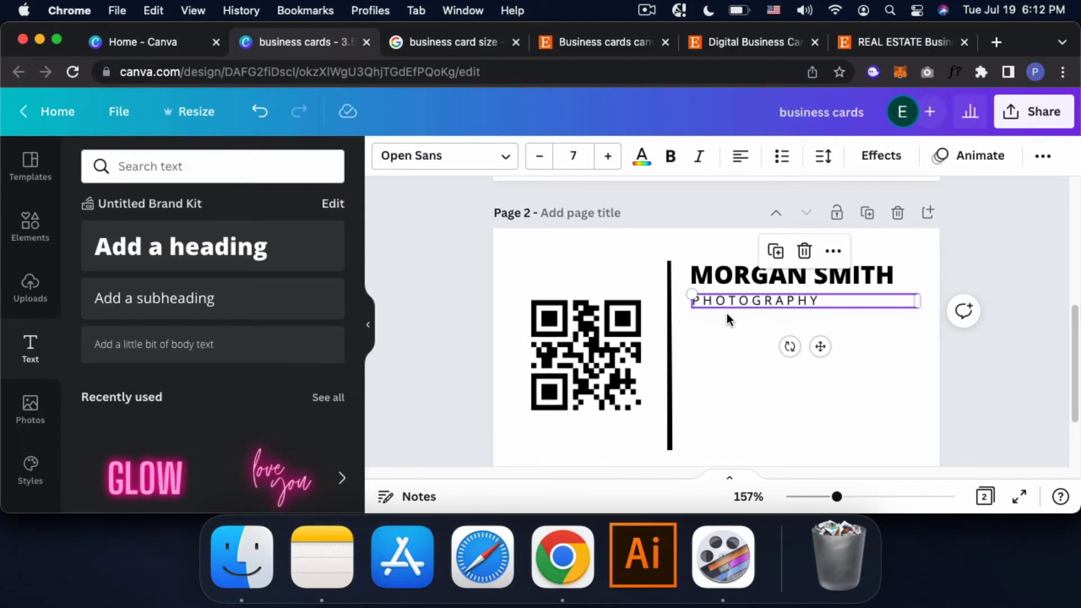
{"action": "key", "text": "super+d"}
{"action": "left_click_drag", "start_coordinate": [752, 321], "coordinate": [737, 355]}
Step: Set the duplicated text's letter spacing to 77 and its font size to 8
{"action": "left_click", "coordinate": [823, 156]}
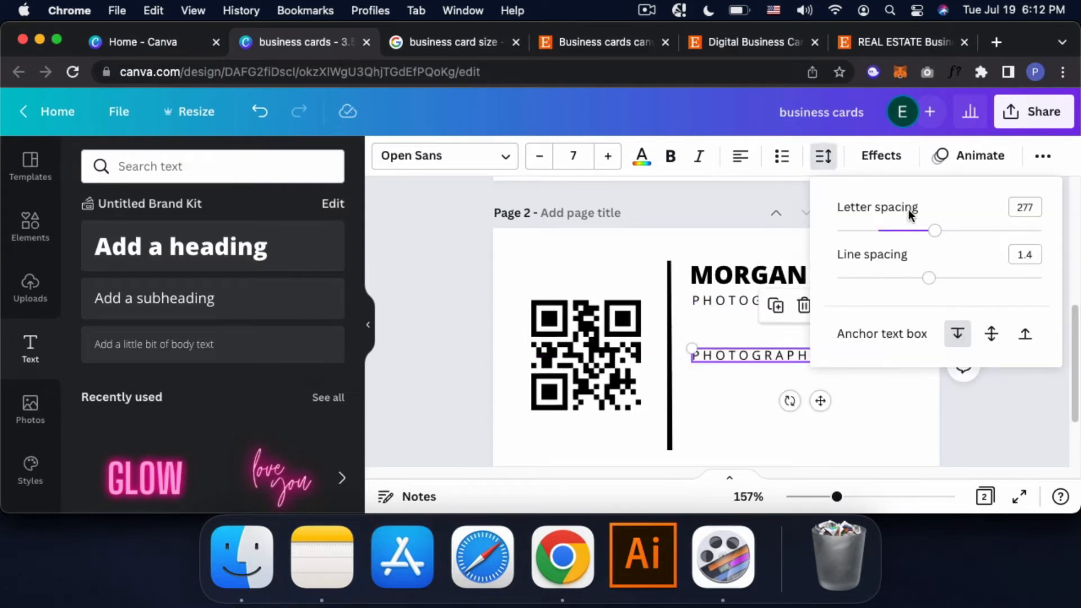
{"action": "type", "text": "33"}
{"action": "key", "text": "Return"}
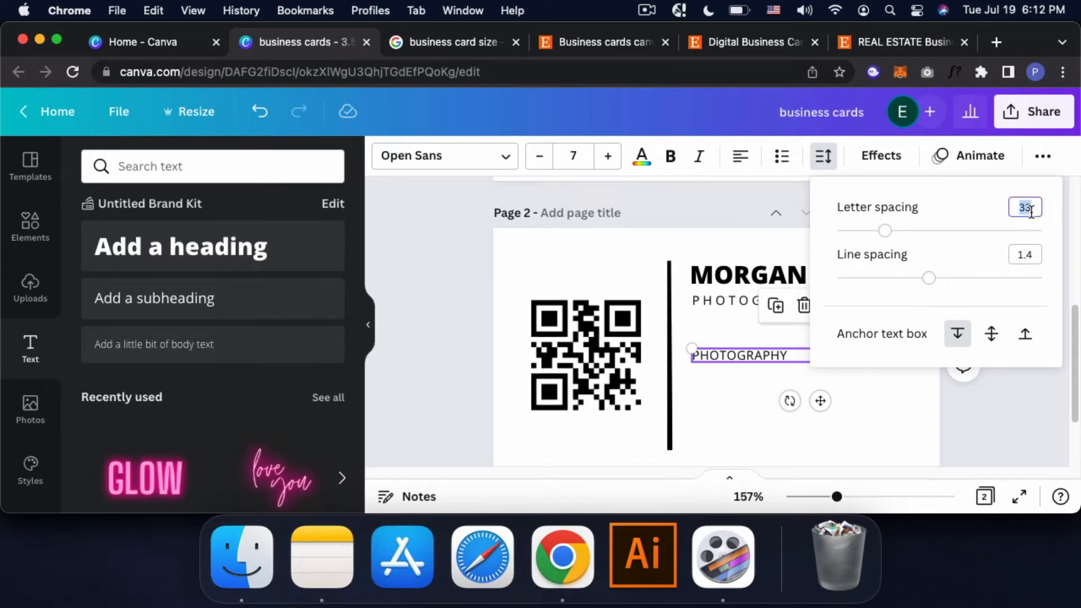
{"action": "key", "text": "Return"}
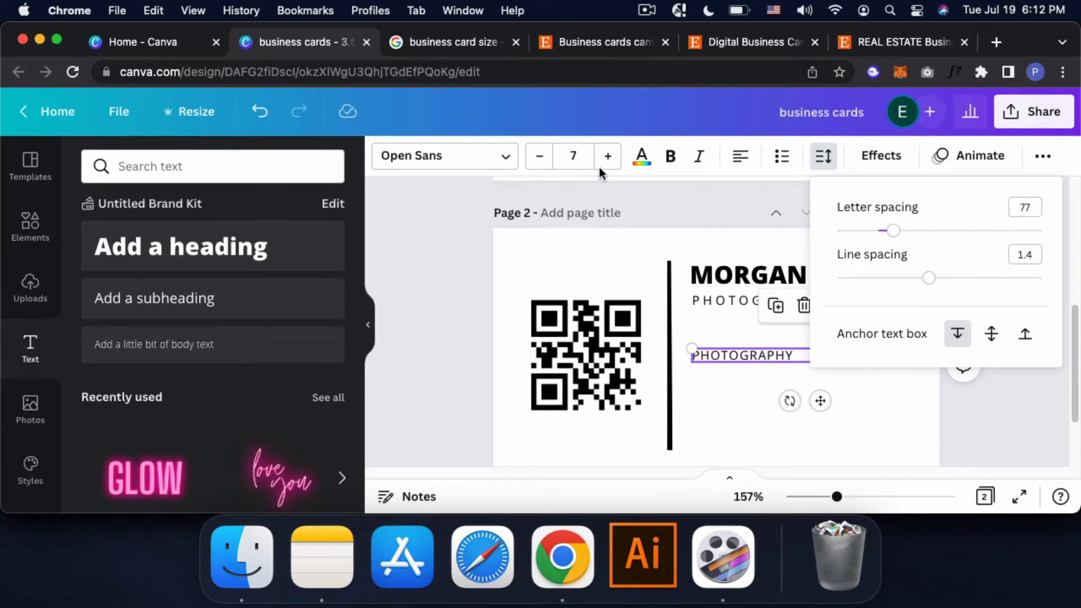
{"action": "left_click", "coordinate": [574, 158]}
{"action": "type", "text": "8"}
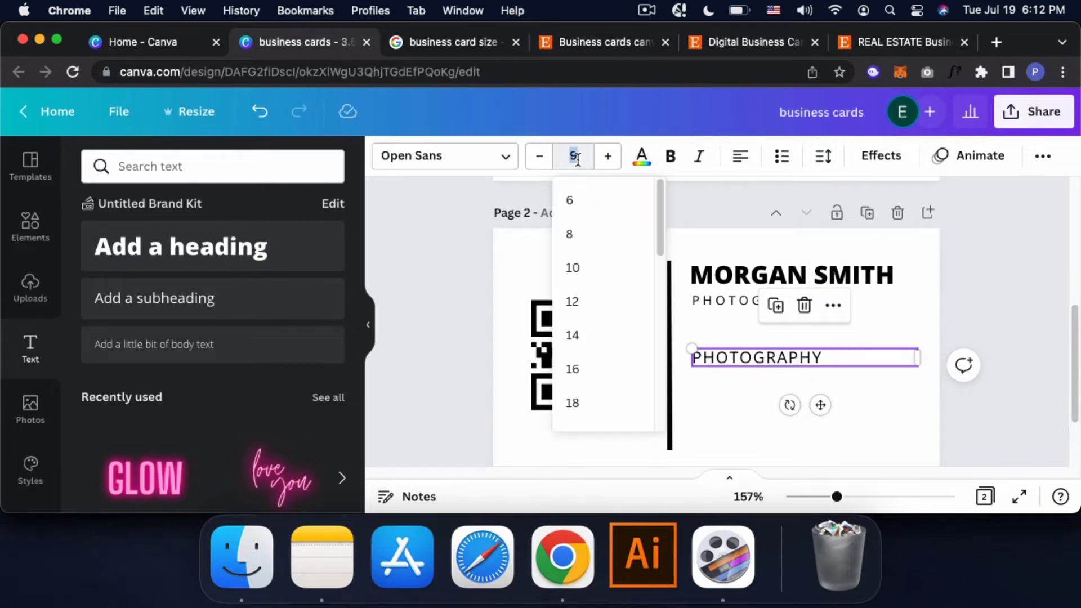
Step: Replace the duplicated "PHOTOGRAPHY" text with the contact phone number
{"action": "left_click", "coordinate": [748, 308]}
{"action": "double_click", "coordinate": [748, 308]}
{"action": "key", "text": "BackSpace"}
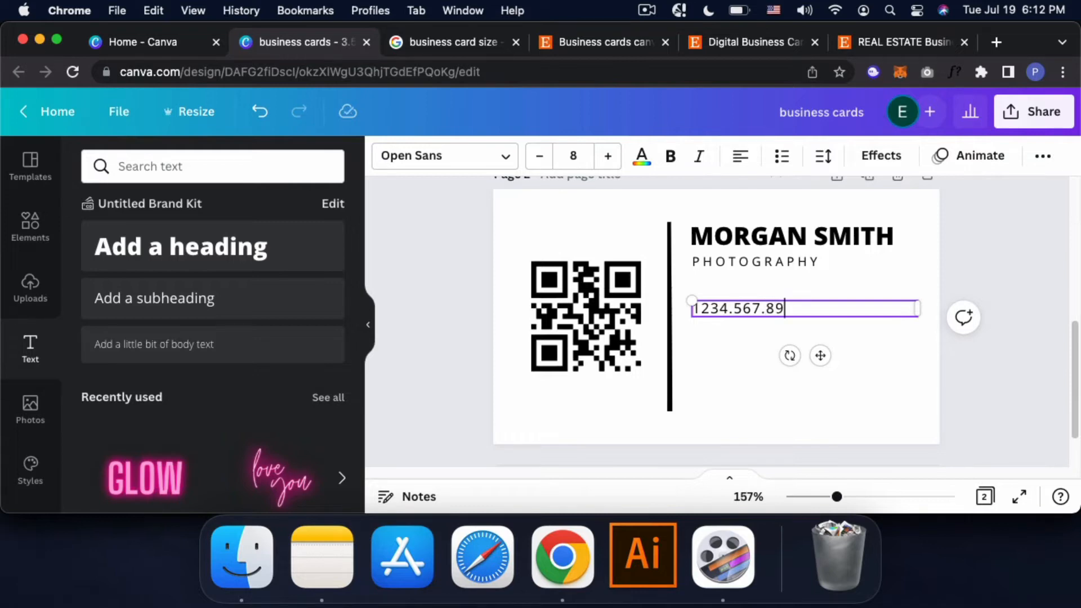
{"action": "left_click", "coordinate": [753, 343]}
Step: Duplicate the phone number line on page 2 and place the copy just below it with left edges aligned
{"action": "left_click", "coordinate": [747, 312]}
{"action": "key", "text": "super+d"}
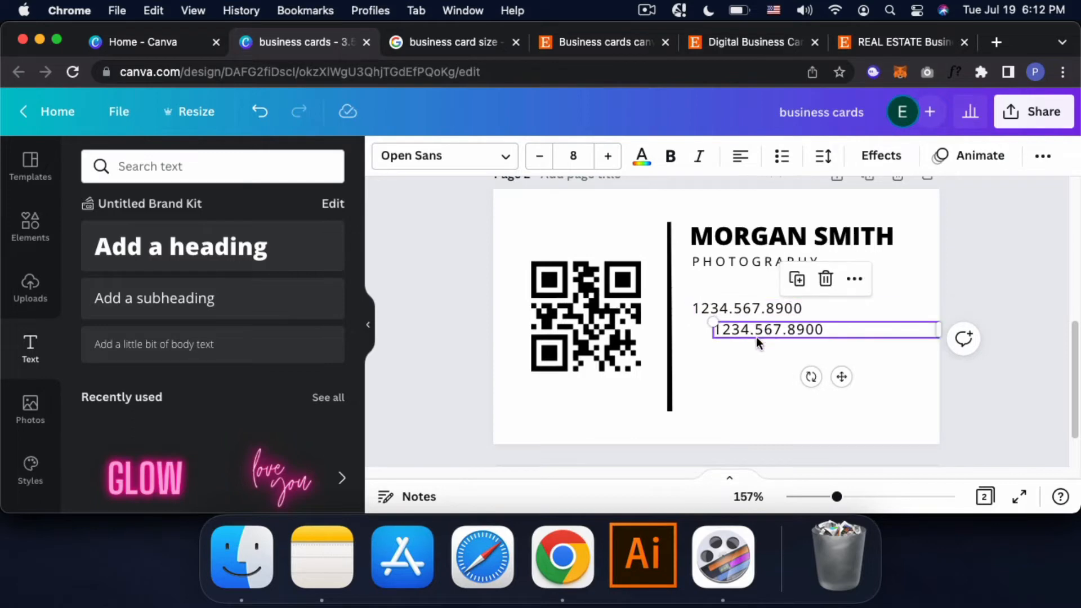
{"action": "left_click_drag", "start_coordinate": [756, 337], "coordinate": [735, 345]}
Step: Replace the copy's text with "your" and switch off uppercase for that line and for the phone number line
{"action": "double_click", "coordinate": [734, 341]}
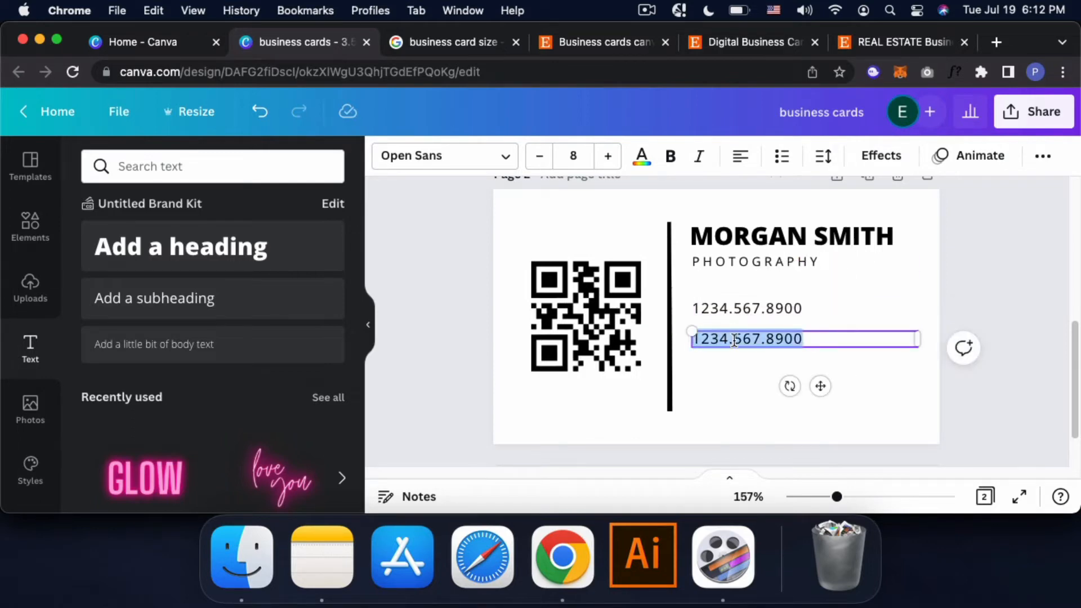
{"action": "type", "text": "YOU"}
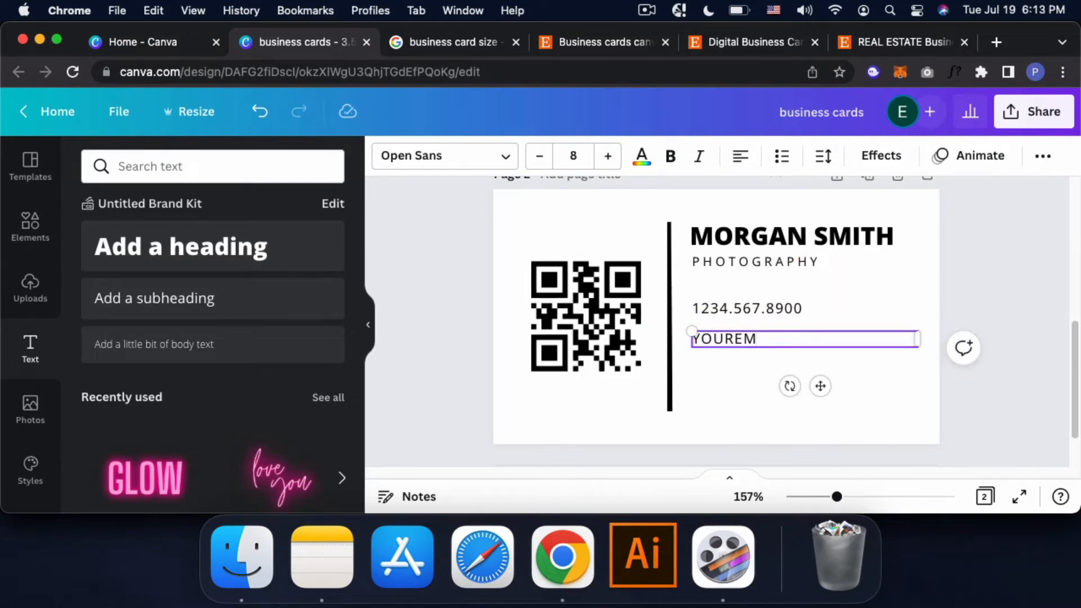
{"action": "type", "text": "REM"}
{"action": "key", "text": "super+a"}
{"action": "type", "text": "YO"}
{"action": "left_click", "coordinate": [1041, 157]}
{"action": "left_click", "coordinate": [817, 198]}
{"action": "left_click", "coordinate": [758, 314]}
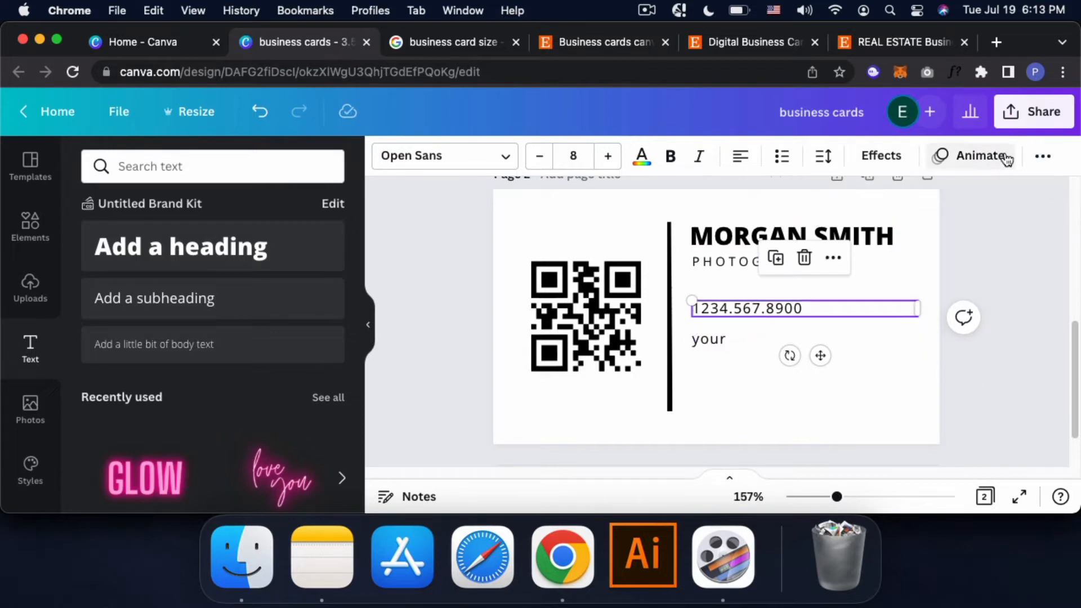
{"action": "left_click", "coordinate": [1043, 157]}
{"action": "left_click", "coordinate": [814, 198]}
Step: Complete the line below the phone number as the contact's e-mail address in lowercase
{"action": "double_click", "coordinate": [726, 338]}
{"action": "left_click", "coordinate": [732, 339]}
{"action": "type", "text": "email"}
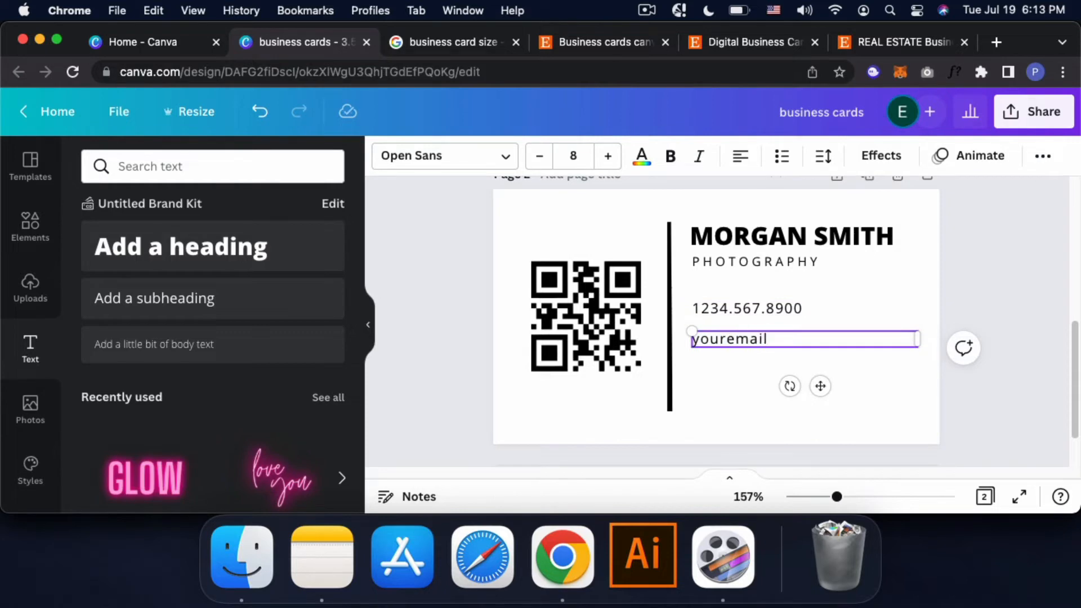
{"action": "key", "text": "super+a"}
{"action": "type", "text": "name"}
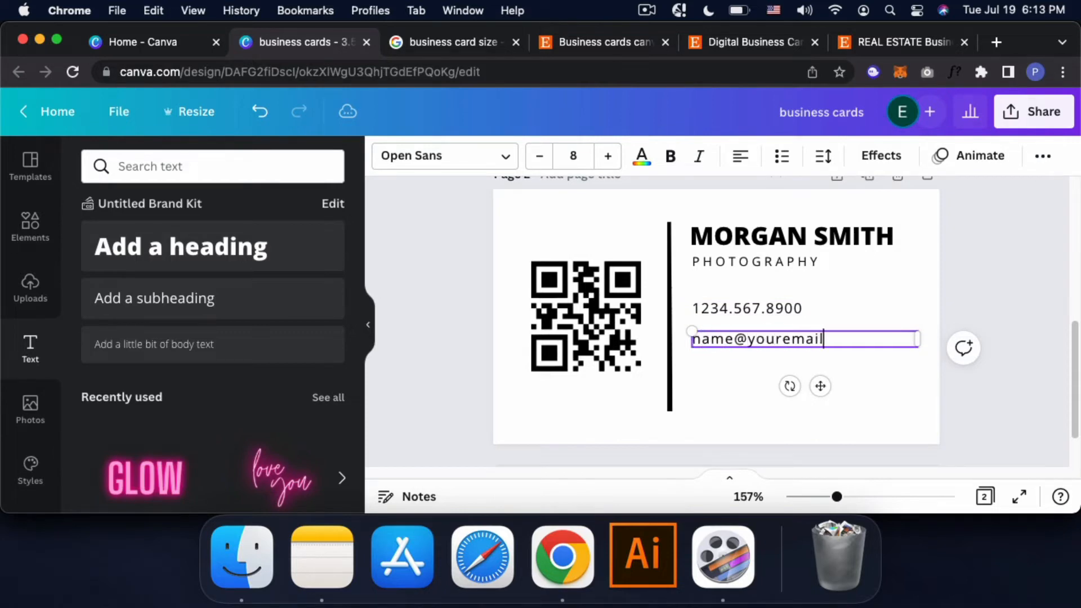
{"action": "left_click", "coordinate": [739, 370]}
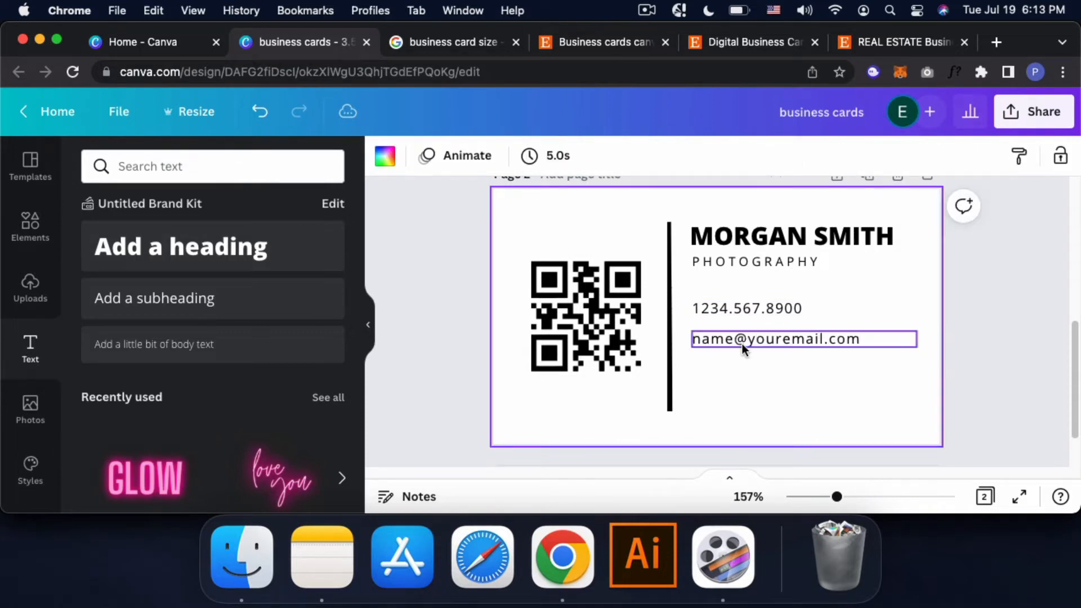
Step: Duplicate the e-mail line, place the copy below it left-aligned, and replace its text with "linkedin.com/en/username"
{"action": "left_click", "coordinate": [744, 349]}
{"action": "key", "text": "super+d"}
{"action": "left_click_drag", "start_coordinate": [842, 407], "coordinate": [820, 417]}
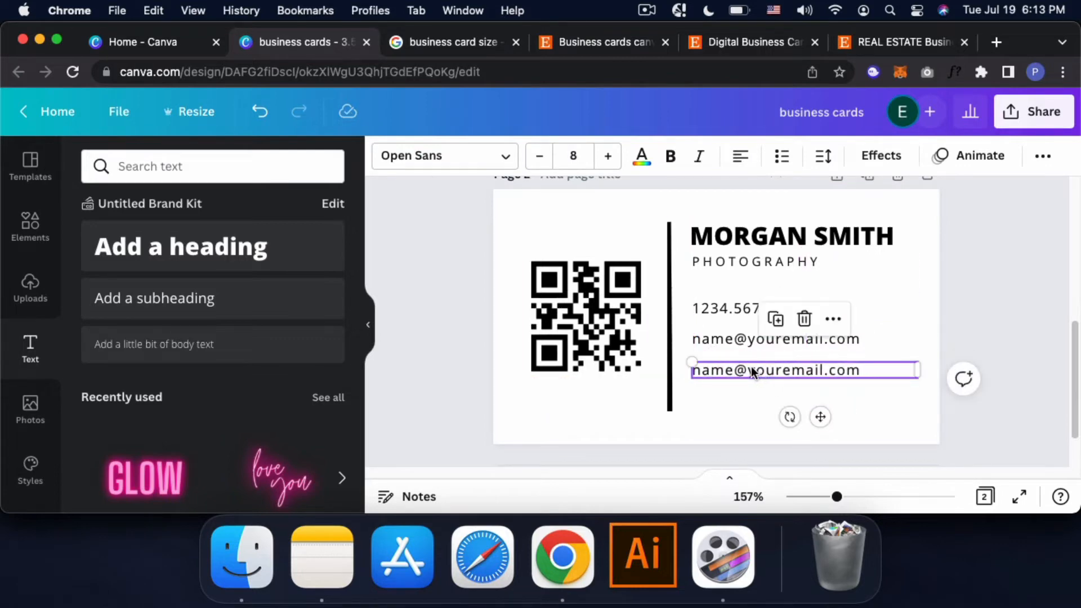
{"action": "double_click", "coordinate": [752, 372]}
{"action": "key", "text": "super+a"}
{"action": "type", "text": "linke"}
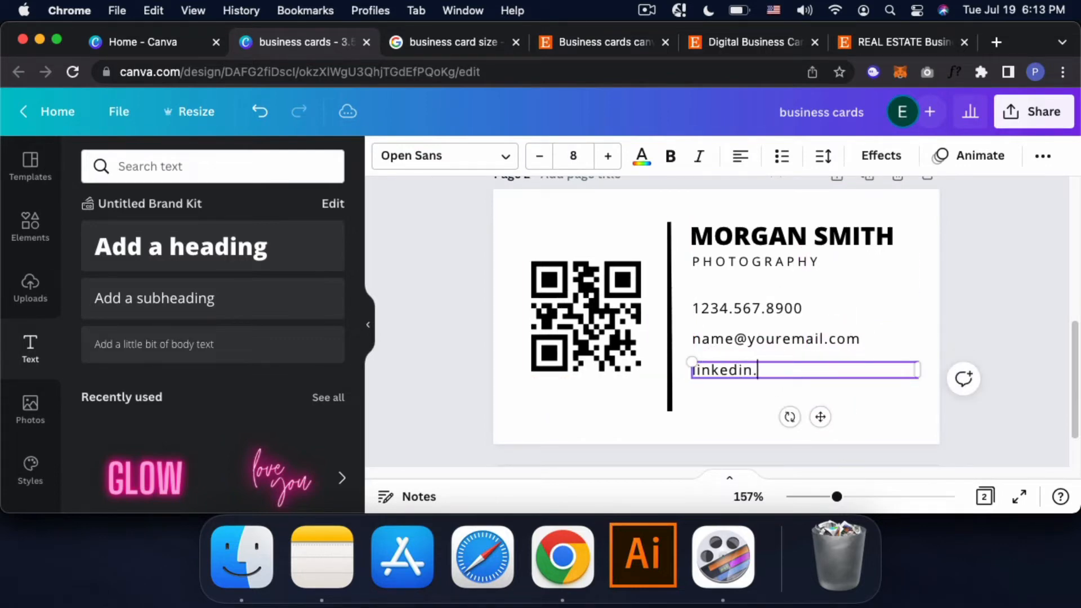
{"action": "type", "text": "din.com/en/username"}
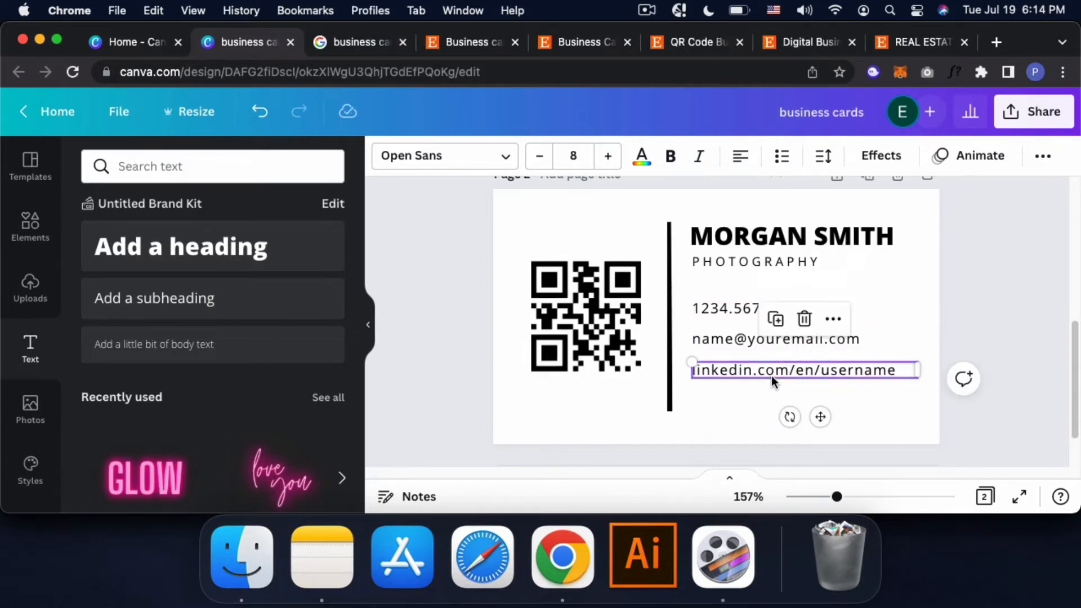
Step: Duplicate the LinkedIn line, place the copy below it left-aligned, and replace its text with "Your Address Here"
{"action": "key", "text": "super+d"}
{"action": "left_click_drag", "start_coordinate": [839, 434], "coordinate": [820, 448]}
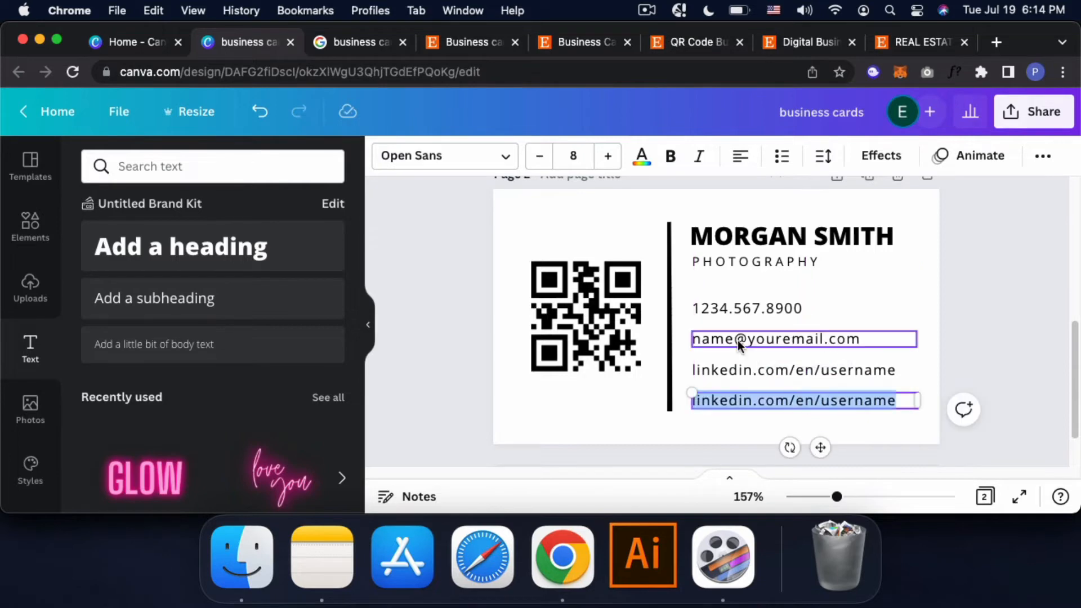
{"action": "type", "text": "Your Address Here"}
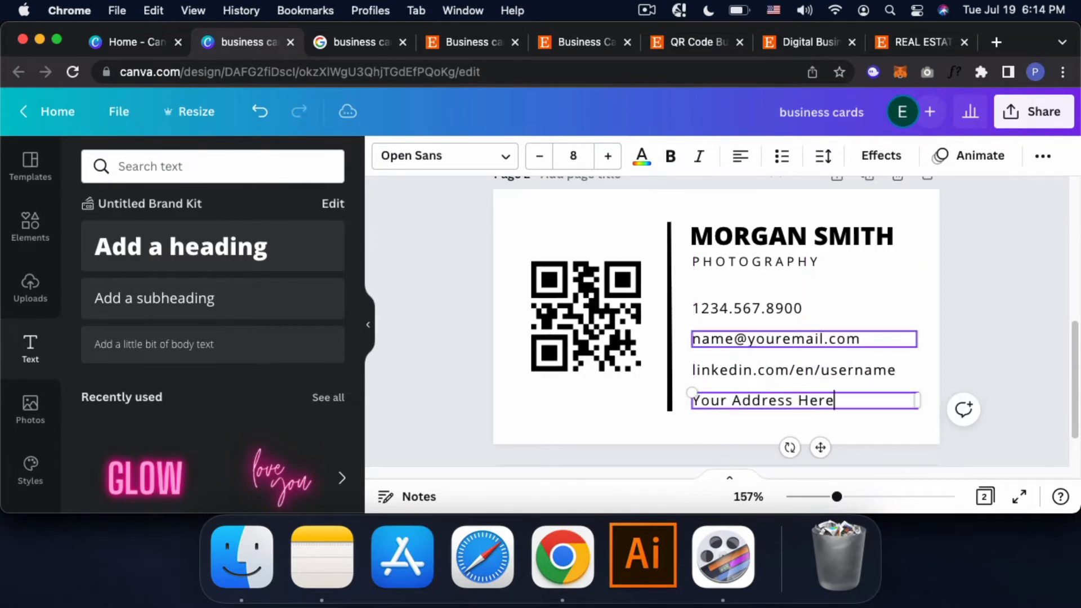
{"action": "left_click", "coordinate": [891, 271]}
{"action": "left_click", "coordinate": [936, 324]}
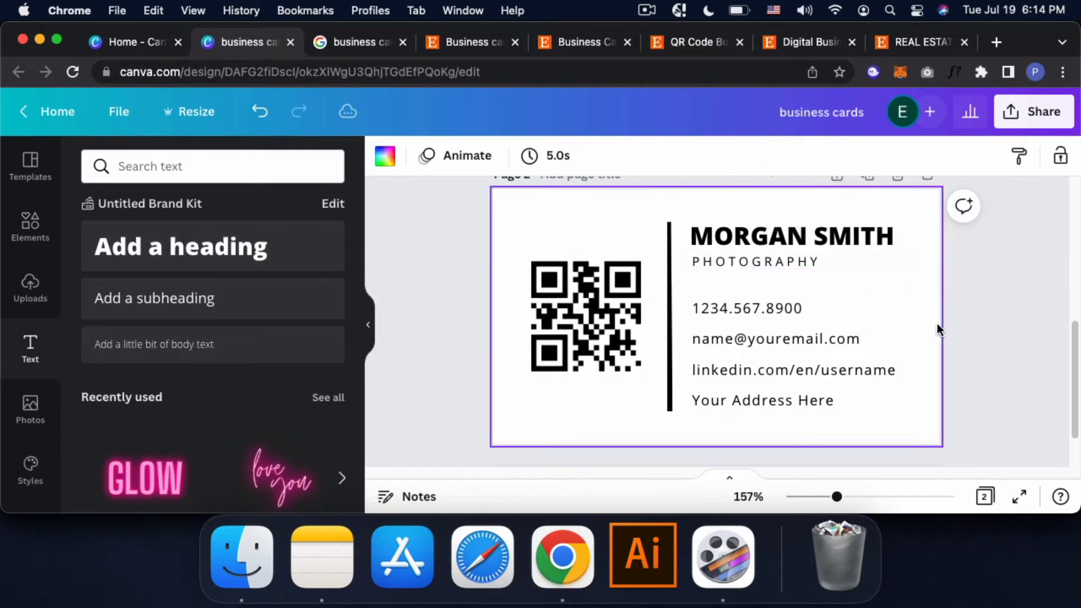
Step: Review both card sides and make a copy of the business cards design
{"action": "scroll", "coordinate": [936, 323], "scroll_direction": "down", "scroll_amount": 2}
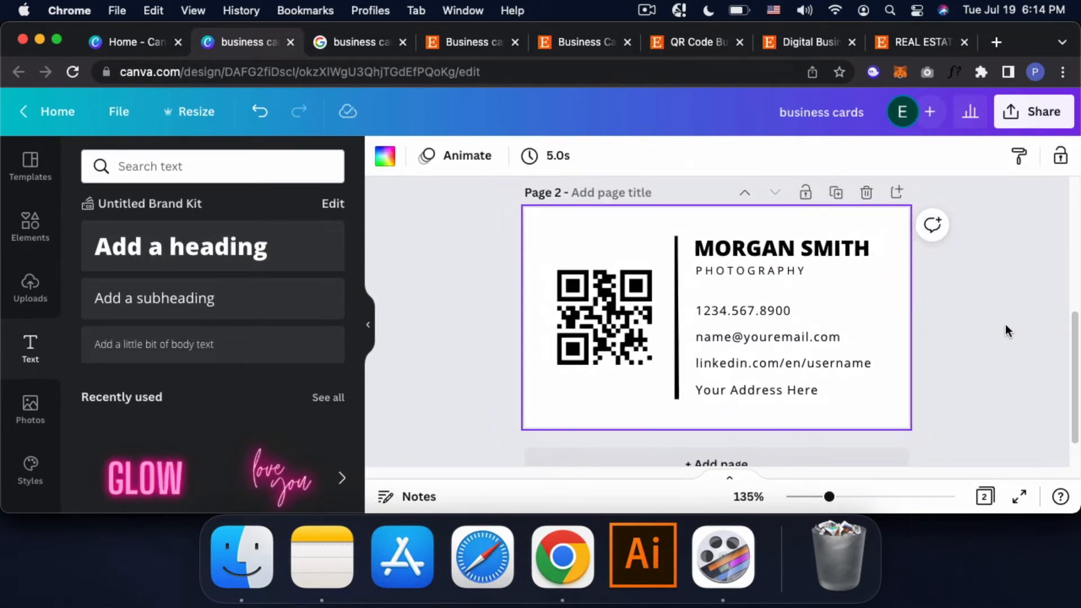
{"action": "scroll", "coordinate": [932, 326], "scroll_direction": "up", "scroll_amount": 5}
{"action": "scroll", "coordinate": [932, 327], "scroll_direction": "down", "scroll_amount": 3}
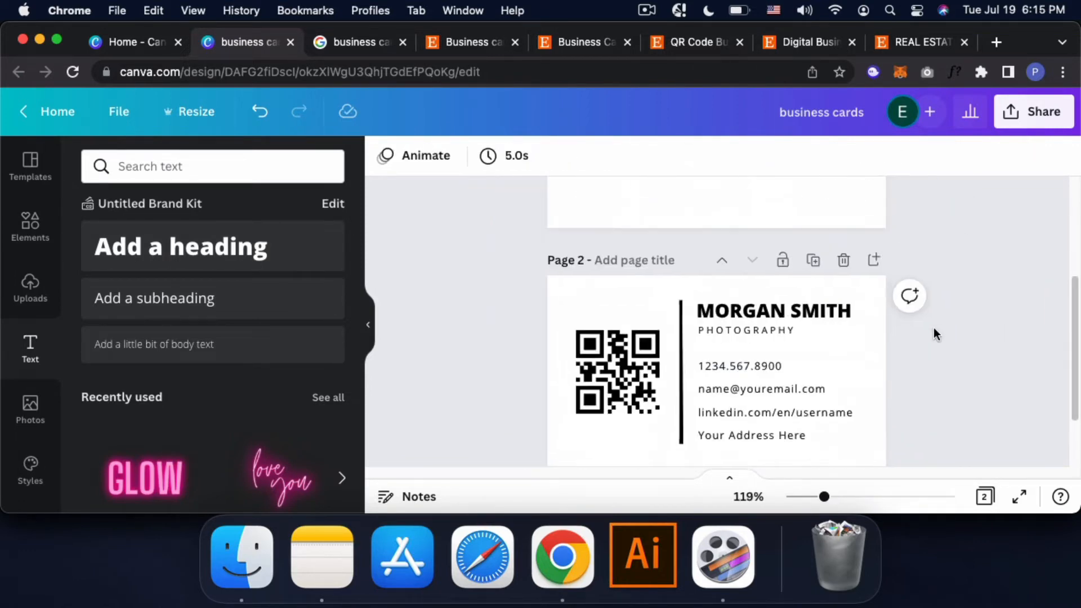
{"action": "scroll", "coordinate": [933, 327], "scroll_direction": "up", "scroll_amount": 4}
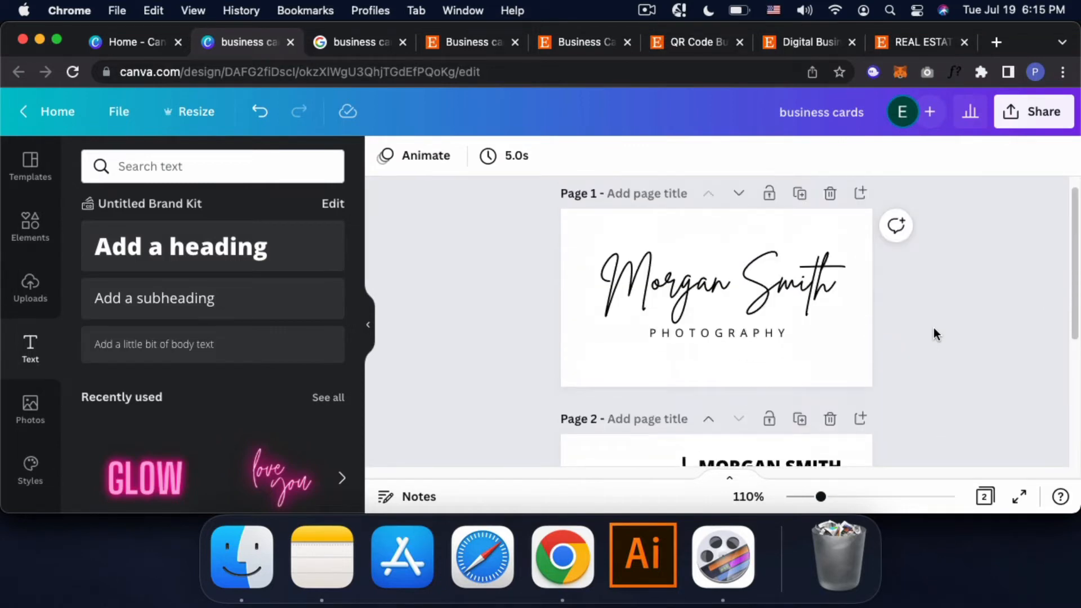
{"action": "left_click", "coordinate": [125, 113]}
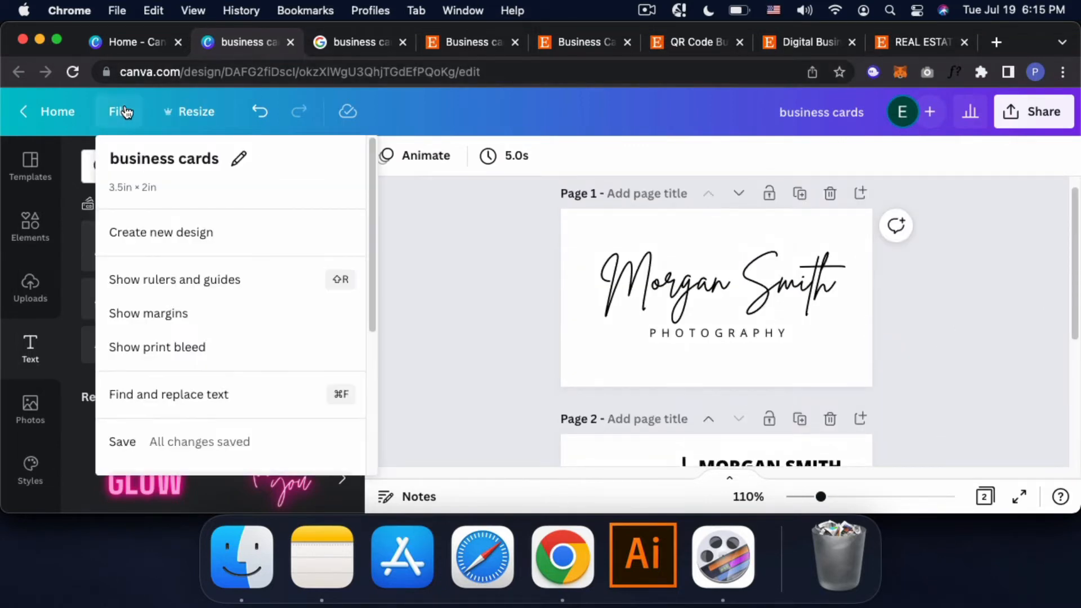
{"action": "scroll", "coordinate": [186, 326], "scroll_direction": "down", "scroll_amount": 4}
{"action": "left_click", "coordinate": [211, 350]}
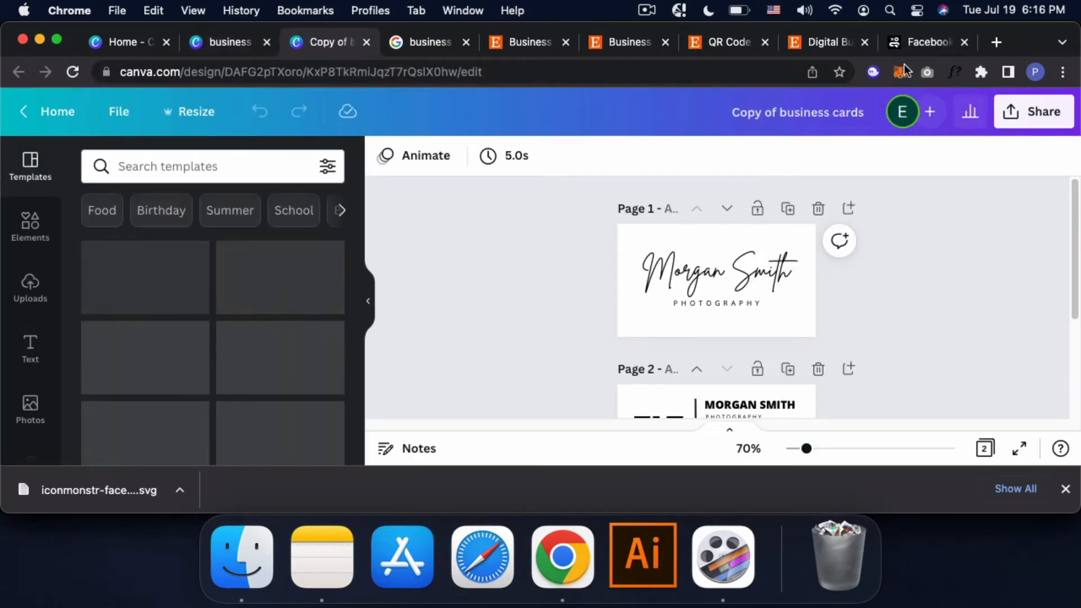
Step: Rename the copied design "business cards-002"
{"action": "left_click", "coordinate": [775, 111]}
{"action": "key", "text": "BackSpace"}
{"action": "key", "text": "BackSpace"}
{"action": "key", "text": "BackSpace"}
{"action": "key", "text": "BackSpace"}
{"action": "key", "text": "BackSpace"}
{"action": "key", "text": "BackSpace"}
{"action": "key", "text": "BackSpace"}
{"action": "key", "text": "BackSpace"}
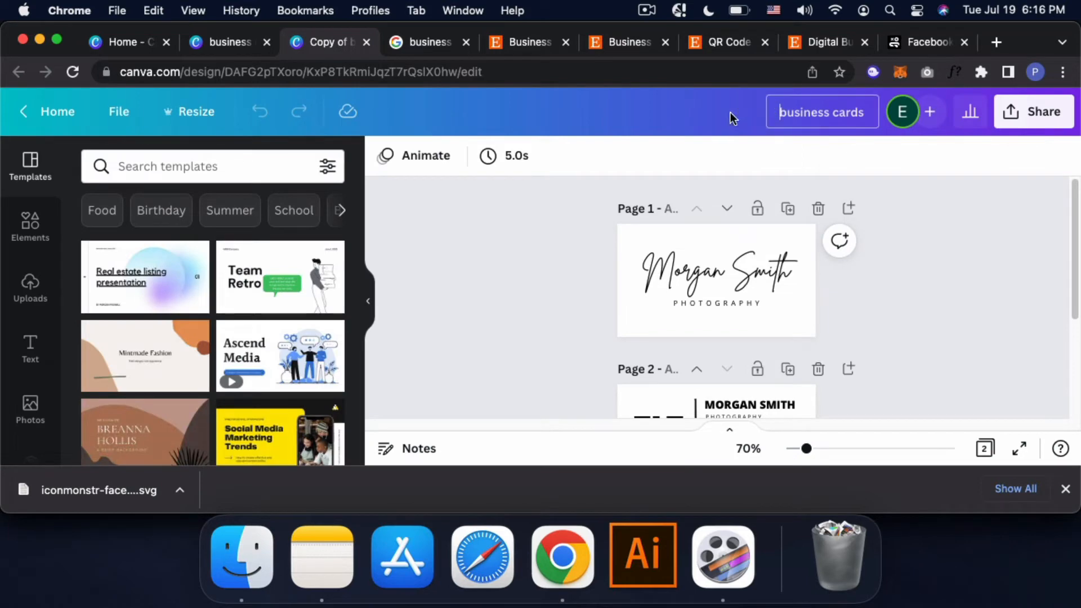
{"action": "type", "text": "-002"}
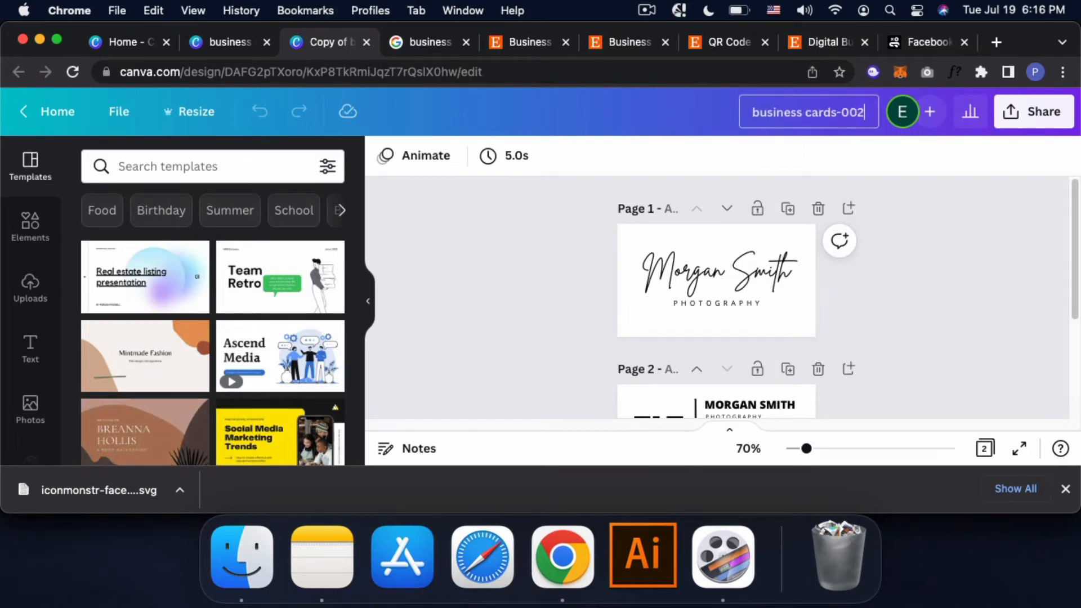
{"action": "left_click", "coordinate": [912, 291]}
Step: Change the color of the script name and "PHOTOGRAPHY" text on page 1 to white
{"action": "scroll", "coordinate": [729, 292], "scroll_direction": "down", "scroll_amount": 1}
{"action": "scroll", "coordinate": [729, 289], "scroll_direction": "down", "scroll_amount": 2}
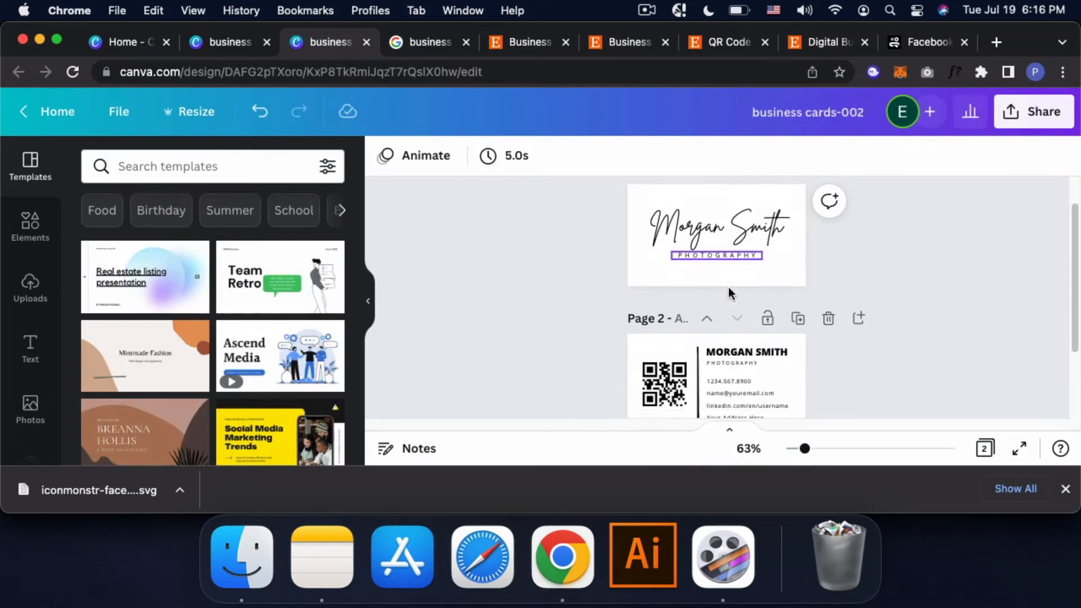
{"action": "left_click_drag", "start_coordinate": [641, 207], "coordinate": [788, 379]}
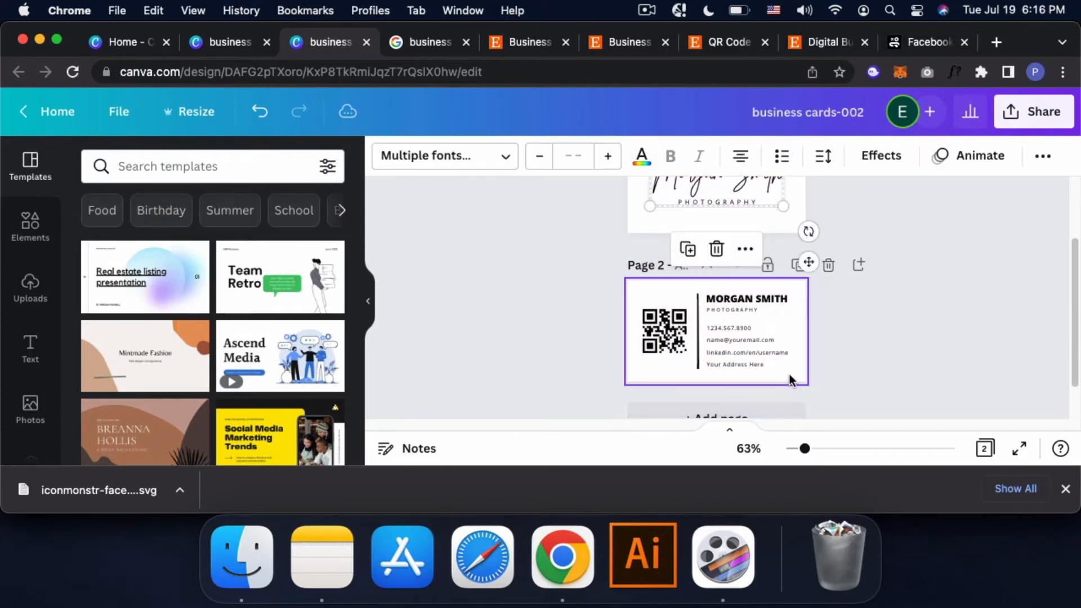
{"action": "scroll", "coordinate": [627, 284], "scroll_direction": "up", "scroll_amount": 2}
{"action": "left_click", "coordinate": [653, 160]}
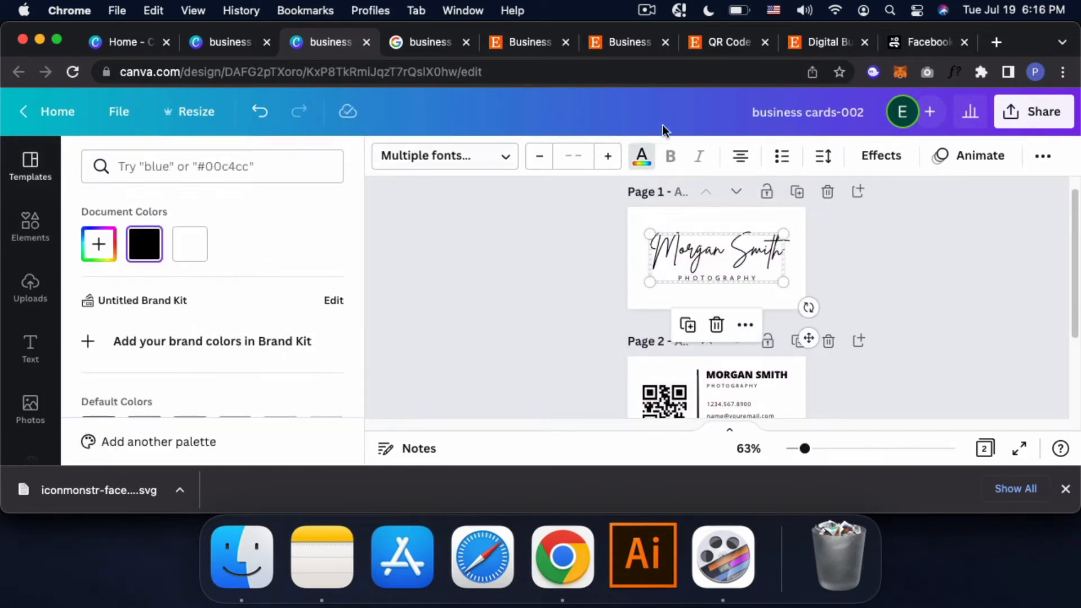
{"action": "left_click", "coordinate": [190, 244]}
Step: Change the color of all the name and contact text on page 2 to white
{"action": "scroll", "coordinate": [614, 329], "scroll_direction": "down", "scroll_amount": 1}
{"action": "left_click_drag", "start_coordinate": [614, 328], "coordinate": [798, 417]}
{"action": "left_click", "coordinate": [189, 243]}
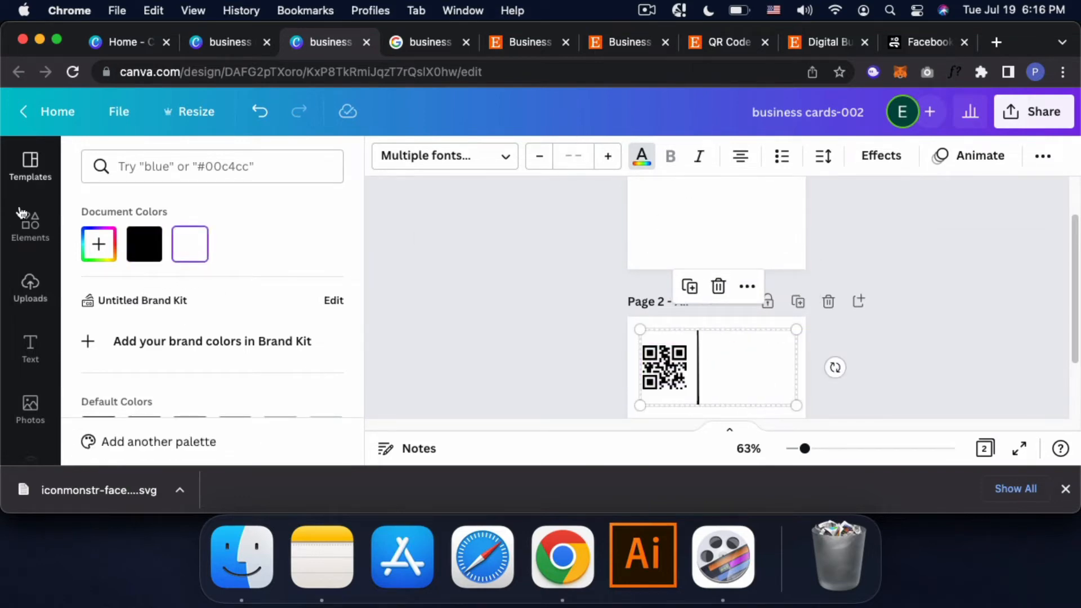
{"action": "left_click", "coordinate": [587, 352]}
Step: Change the black of the QR code and the vertical divider line on page 2 to white
{"action": "left_click", "coordinate": [645, 363]}
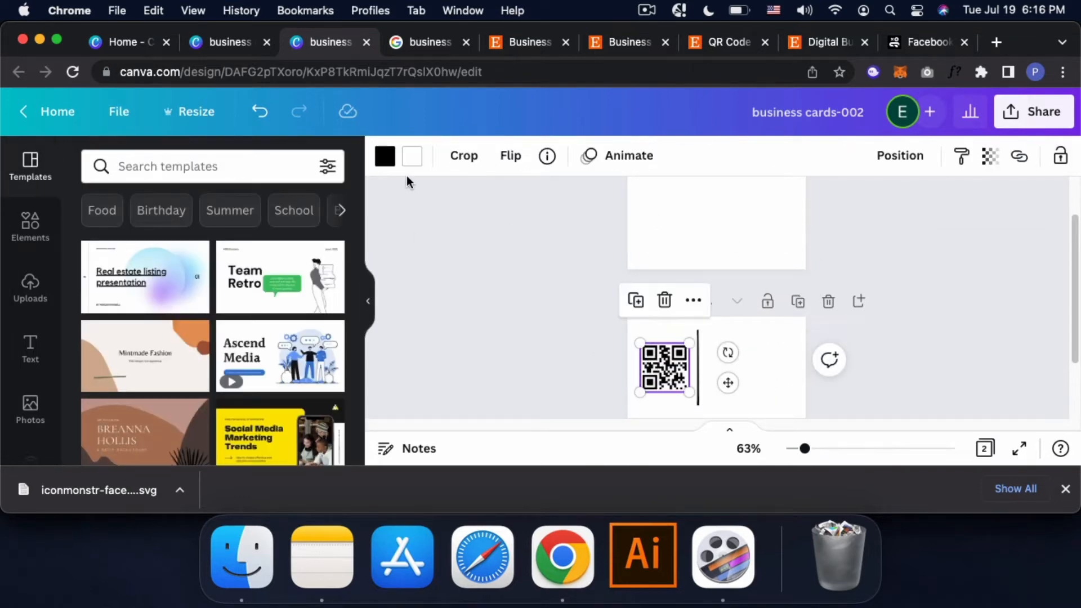
{"action": "left_click", "coordinate": [385, 155]}
{"action": "left_click", "coordinate": [190, 243]}
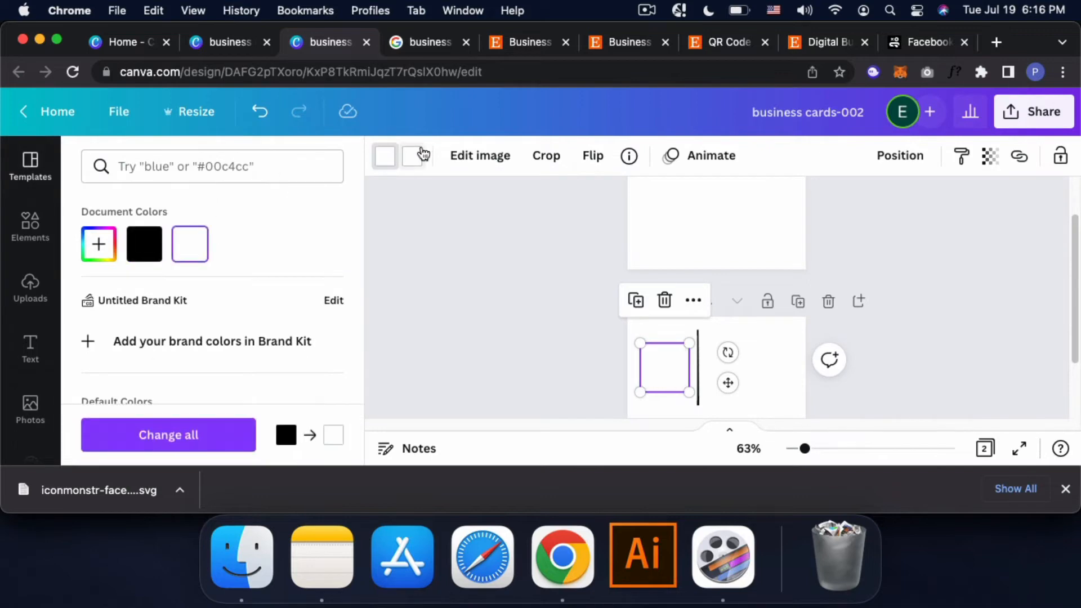
{"action": "left_click", "coordinate": [697, 359]}
{"action": "left_click", "coordinate": [698, 363]}
{"action": "left_click", "coordinate": [385, 156]}
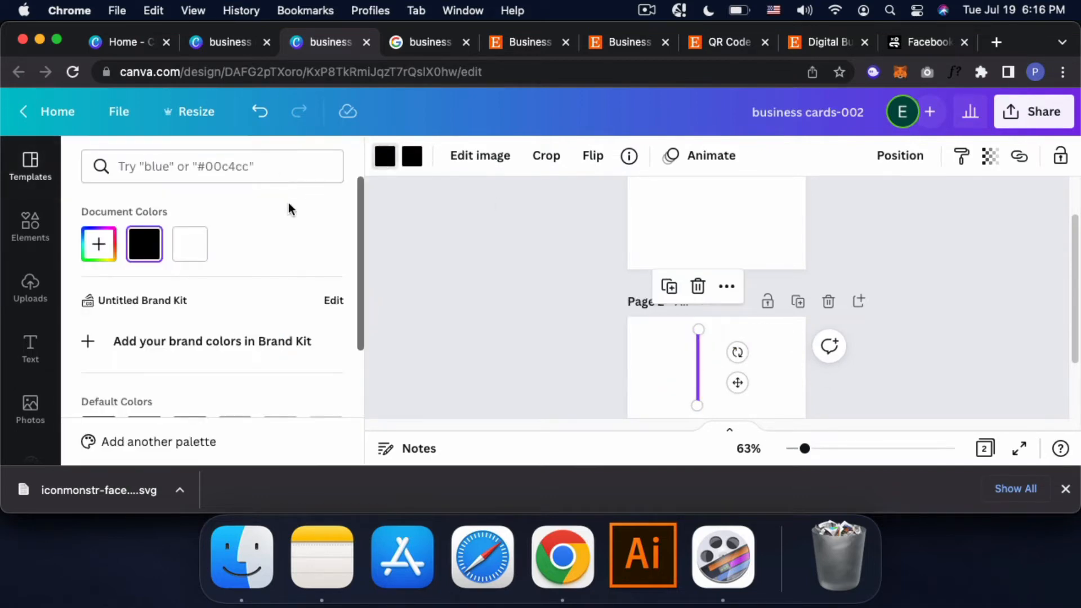
{"action": "left_click", "coordinate": [204, 246]}
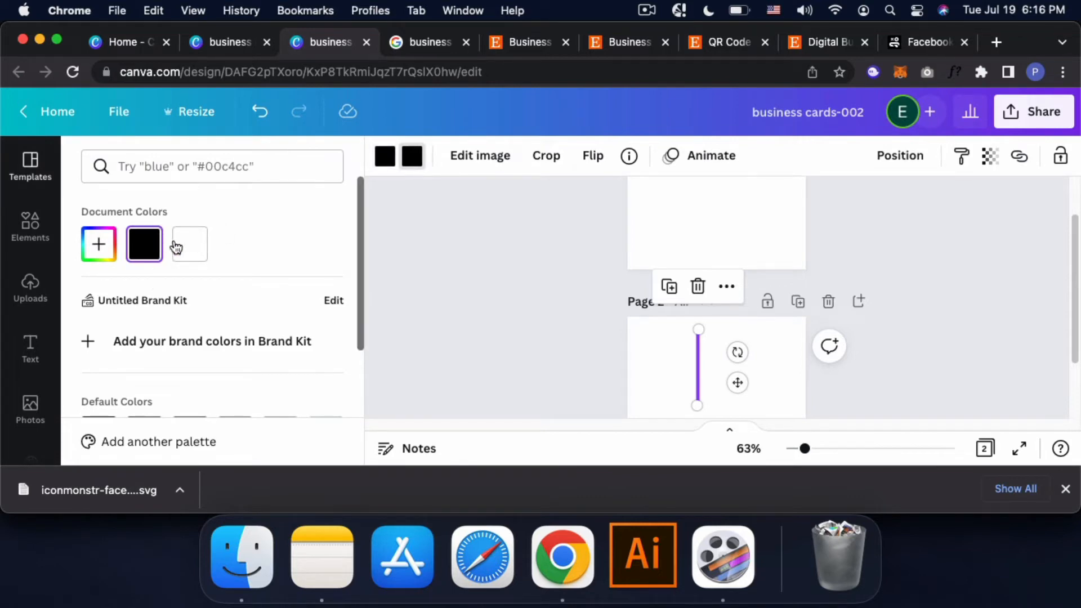
Step: Set the page 2 background color to black
{"action": "left_click", "coordinate": [638, 325]}
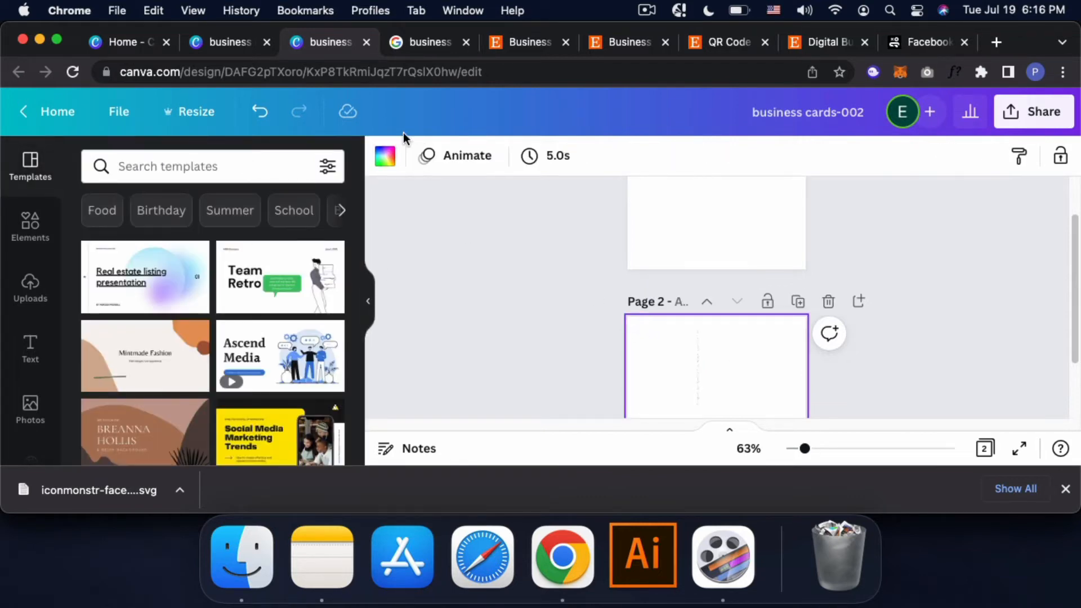
{"action": "left_click", "coordinate": [385, 156]}
{"action": "left_click", "coordinate": [145, 241]}
Step: Try custom background colors on page 2, including #AF8282 and #C89A9A, and return to black #000000
{"action": "scroll", "coordinate": [274, 253], "scroll_direction": "down", "scroll_amount": 1}
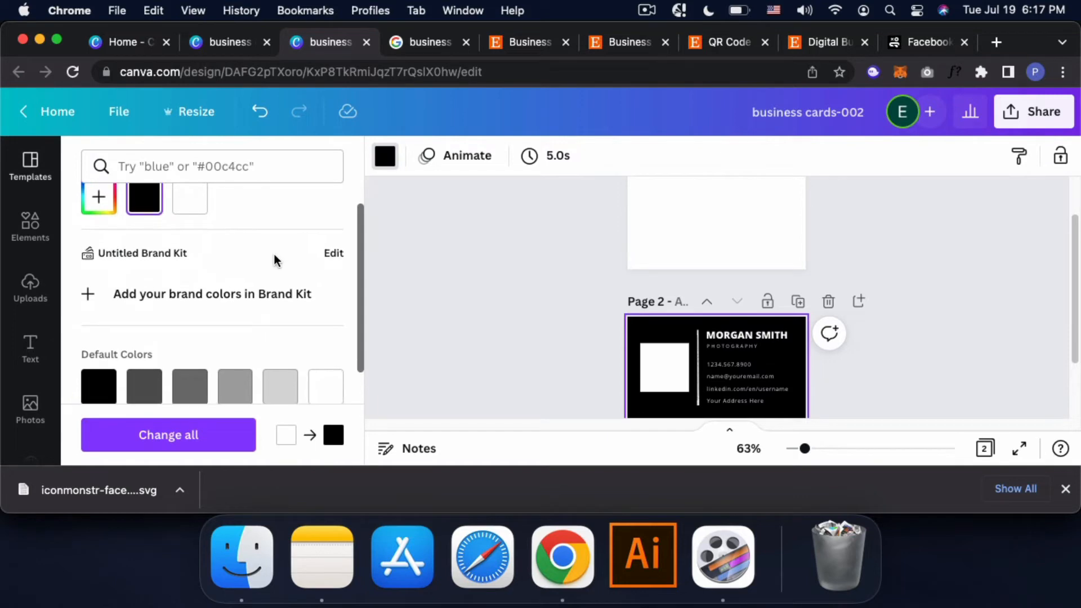
{"action": "scroll", "coordinate": [274, 254], "scroll_direction": "up", "scroll_amount": 1}
{"action": "left_click", "coordinate": [99, 233]}
{"action": "left_click", "coordinate": [153, 301]}
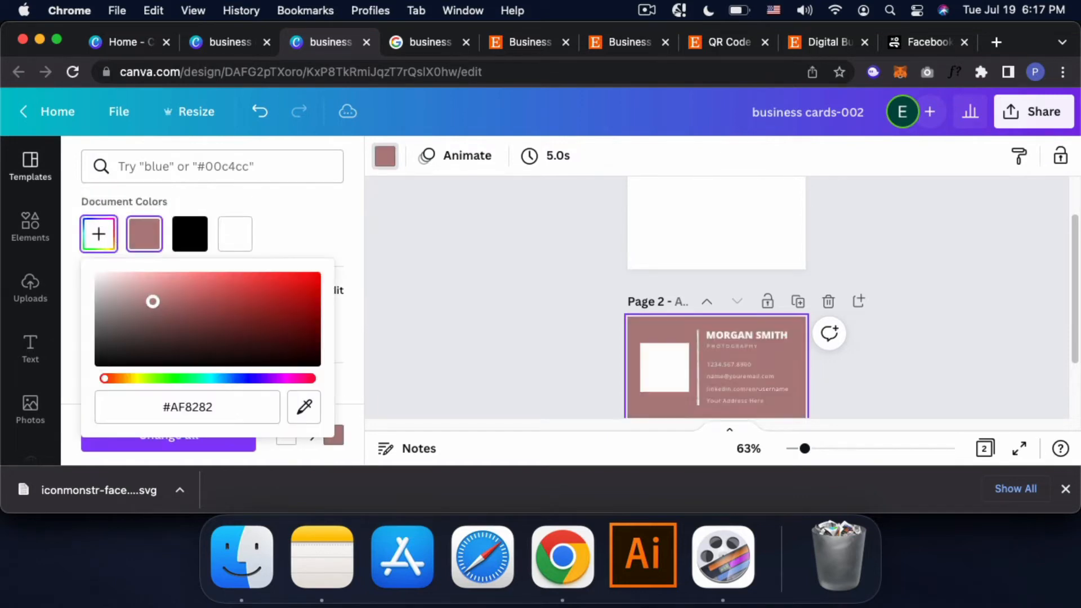
{"action": "left_click_drag", "start_coordinate": [153, 301], "coordinate": [149, 292]}
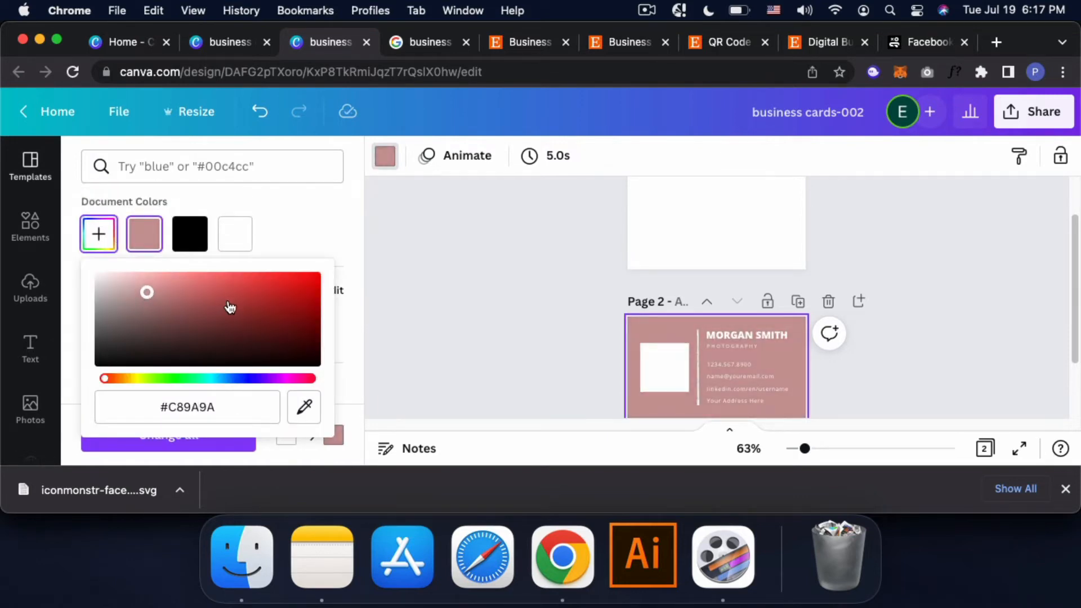
{"action": "left_click_drag", "start_coordinate": [230, 307], "coordinate": [253, 306]}
{"action": "left_click", "coordinate": [206, 378]}
{"action": "left_click_drag", "start_coordinate": [152, 325], "coordinate": [96, 374]}
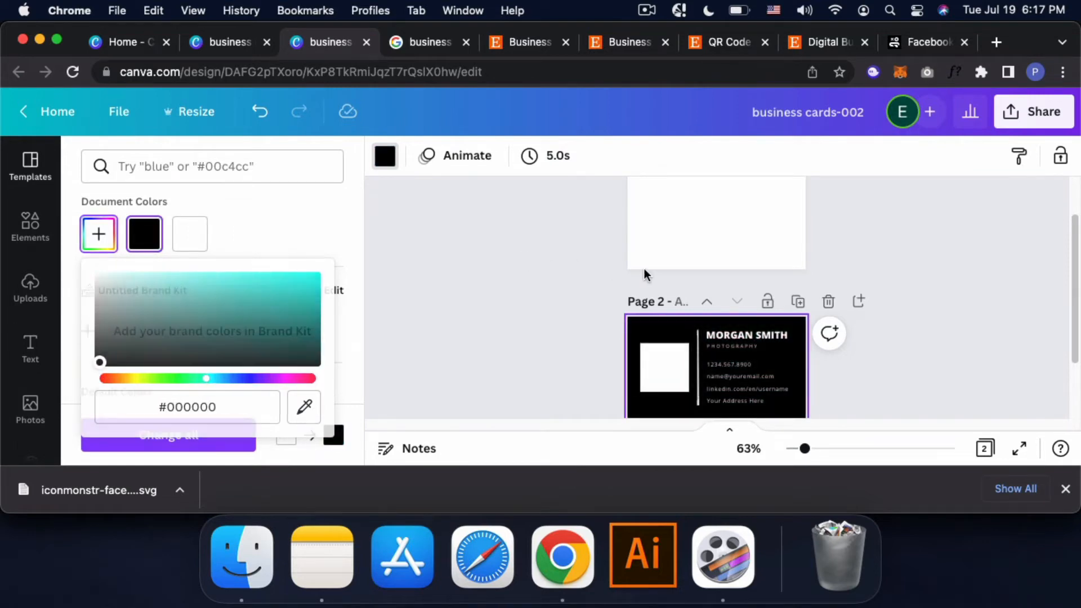
Step: Set the page 1 background color to black
{"action": "left_click", "coordinate": [640, 263]}
{"action": "left_click", "coordinate": [387, 155]}
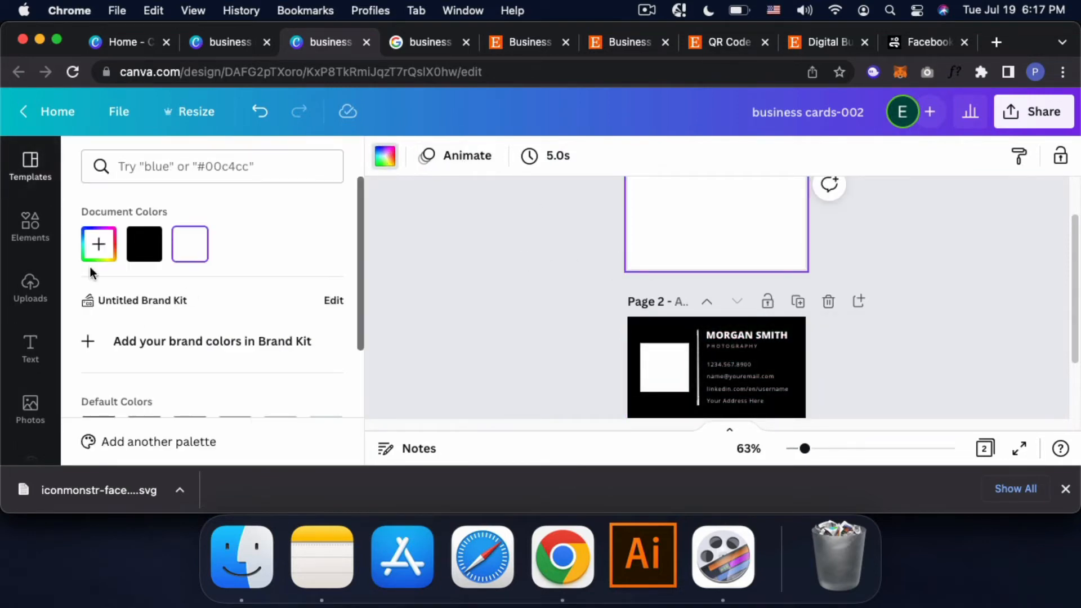
{"action": "left_click", "coordinate": [144, 243]}
Step: Set the white background of the QR code on page 2 to black
{"action": "left_click", "coordinate": [664, 368]}
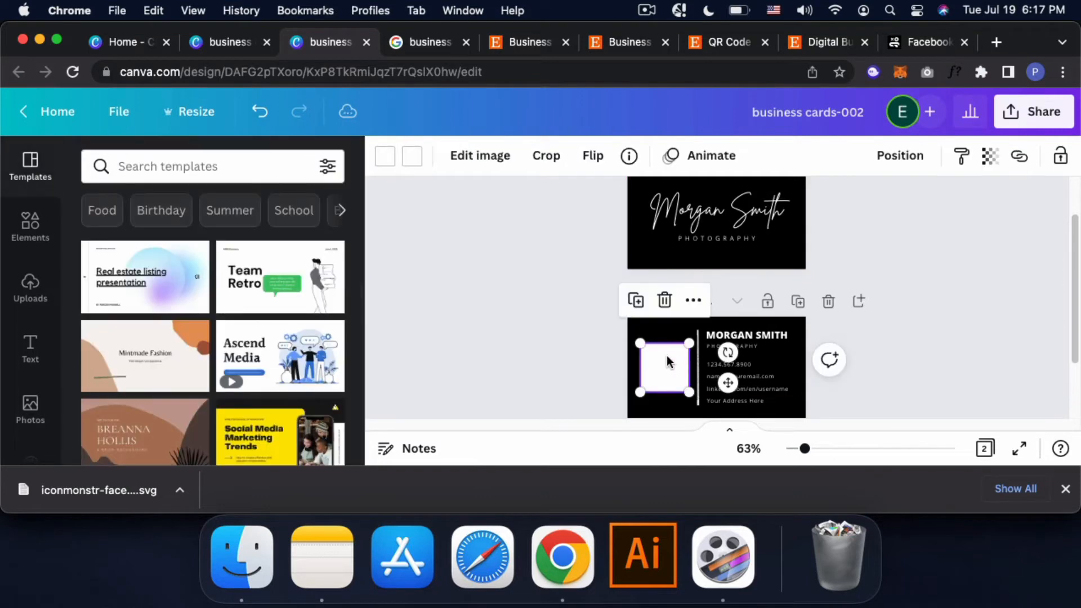
{"action": "left_click", "coordinate": [412, 160]}
{"action": "left_click", "coordinate": [141, 252]}
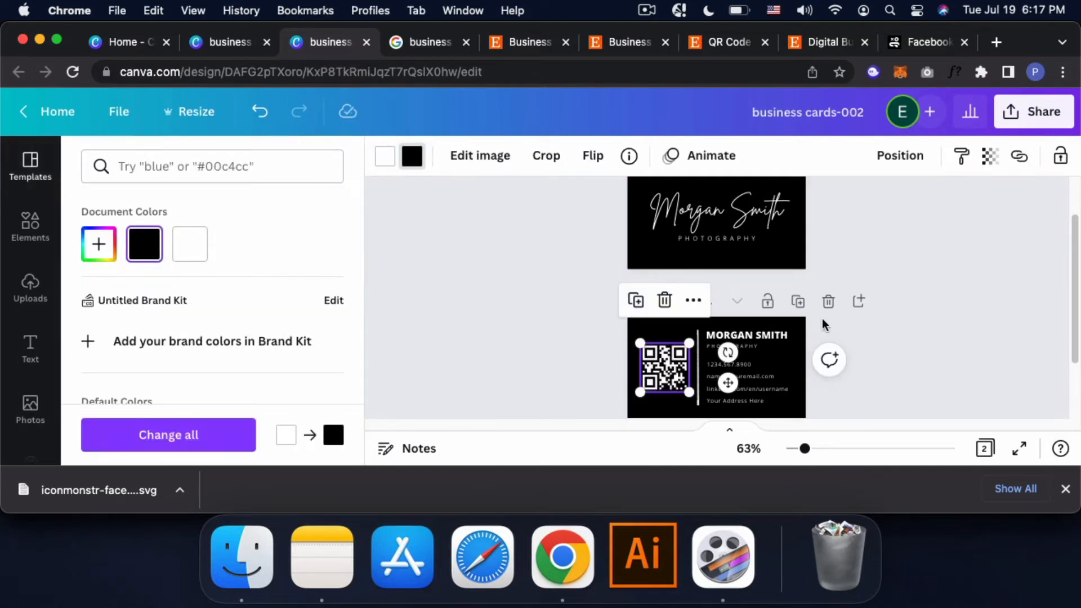
Step: Change the script font of the name on page 1 from Brittany to Cinzel throughout the design
{"action": "scroll", "coordinate": [754, 326], "scroll_direction": "up", "scroll_amount": 2}
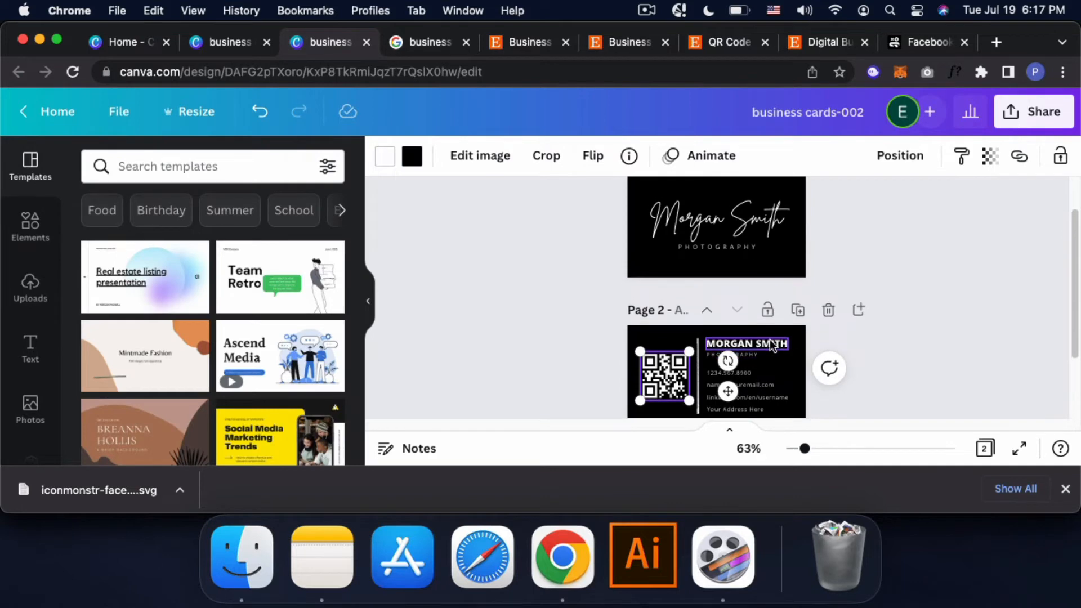
{"action": "left_click", "coordinate": [704, 265]}
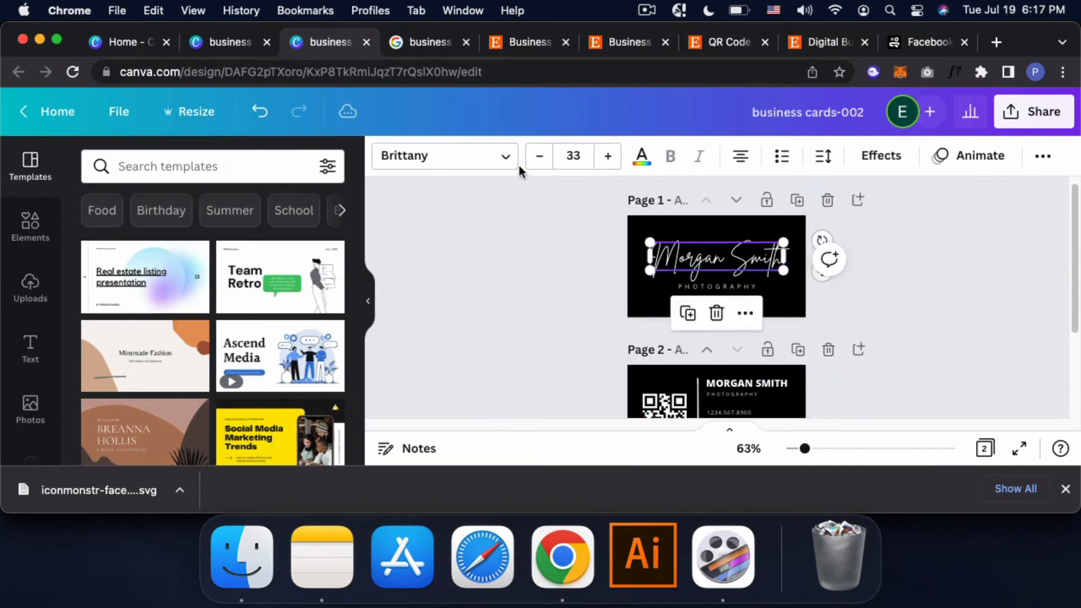
{"action": "left_click", "coordinate": [515, 164]}
{"action": "left_click", "coordinate": [126, 349]}
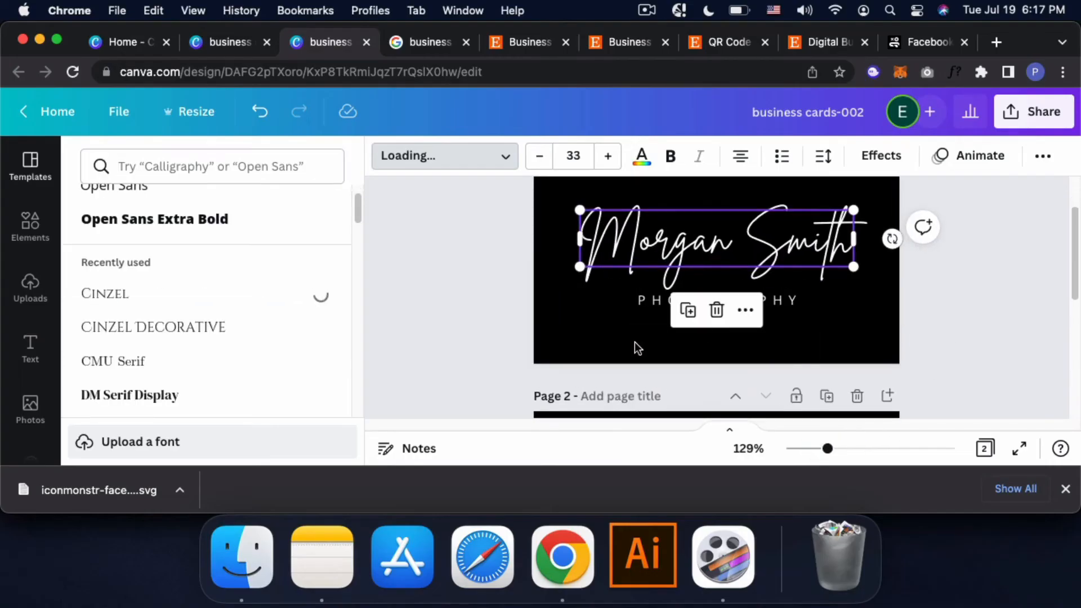
{"action": "scroll", "coordinate": [676, 309], "scroll_direction": "down", "scroll_amount": 5}
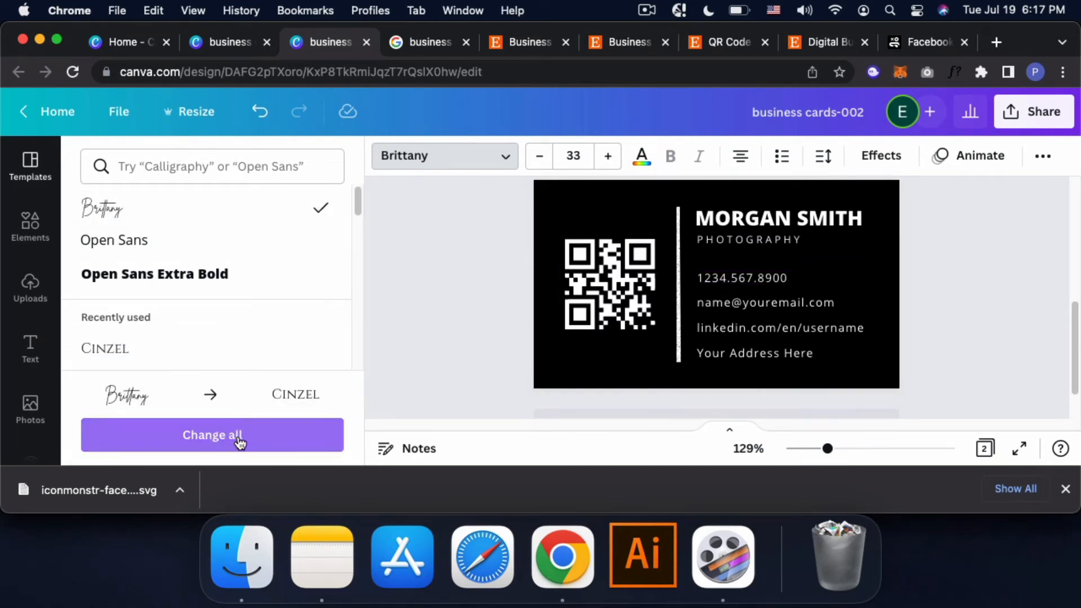
{"action": "left_click", "coordinate": [240, 436]}
{"action": "scroll", "coordinate": [707, 309], "scroll_direction": "up", "scroll_amount": 5}
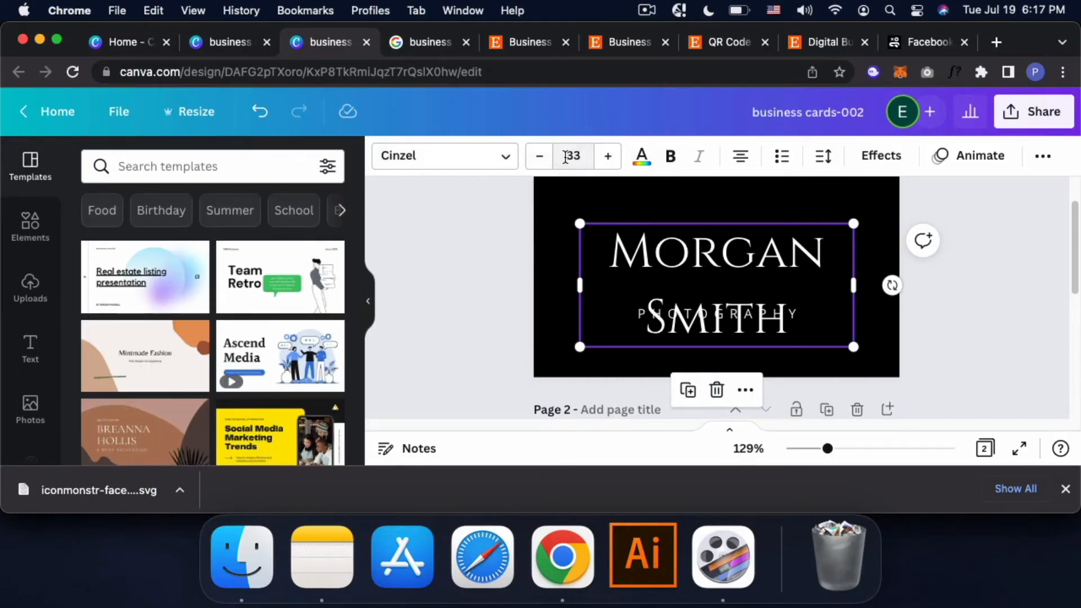
Step: Set the page 1 name to font size 25 and widen its text box to about 3.2 in so it fits one line
{"action": "left_click", "coordinate": [573, 156]}
{"action": "type", "text": "25"}
{"action": "key", "text": "Return"}
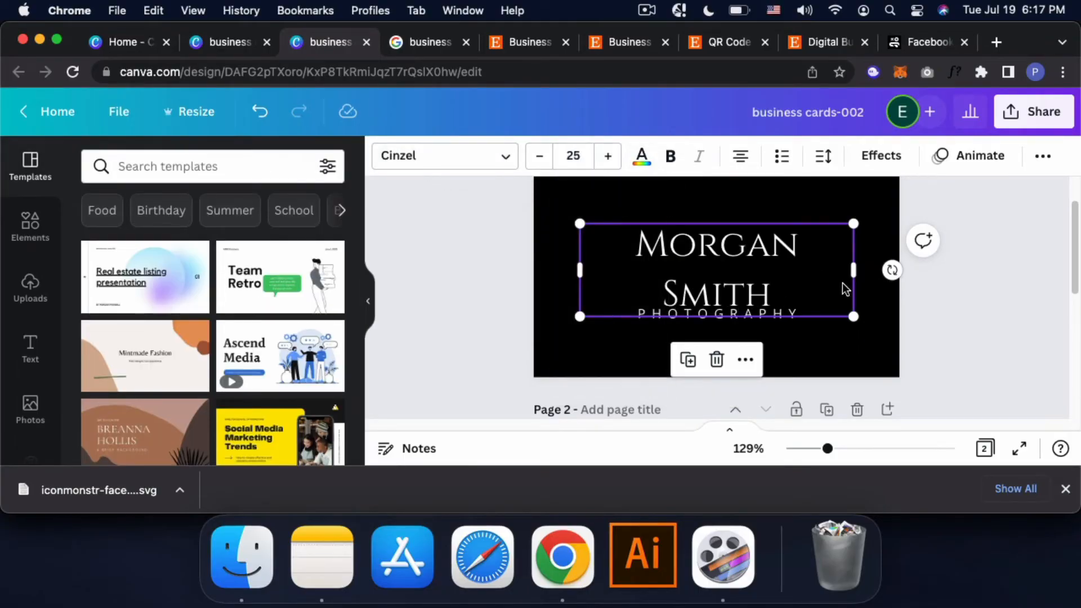
{"action": "left_click_drag", "start_coordinate": [856, 269], "coordinate": [916, 251]}
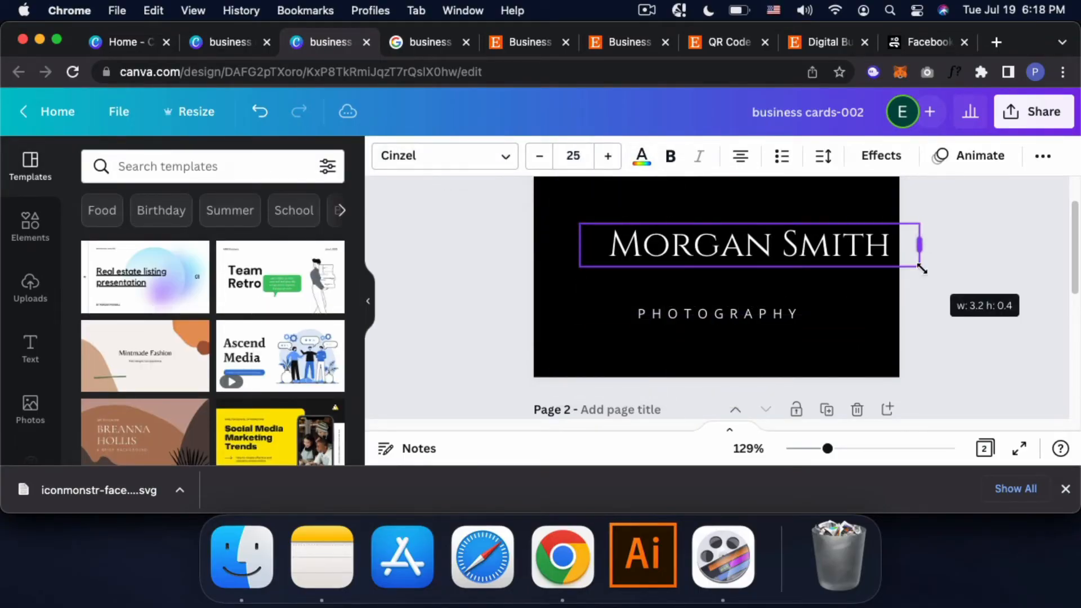
Step: Convert the page 1 name to uppercase and center it horizontally above the PHOTOGRAPHY line
{"action": "left_click", "coordinate": [1043, 156]}
{"action": "left_click", "coordinate": [811, 202]}
{"action": "left_click_drag", "start_coordinate": [778, 242], "coordinate": [778, 241]}
{"action": "scroll", "coordinate": [779, 248], "scroll_direction": "up", "scroll_amount": 2}
{"action": "left_click_drag", "start_coordinate": [791, 308], "coordinate": [786, 318]}
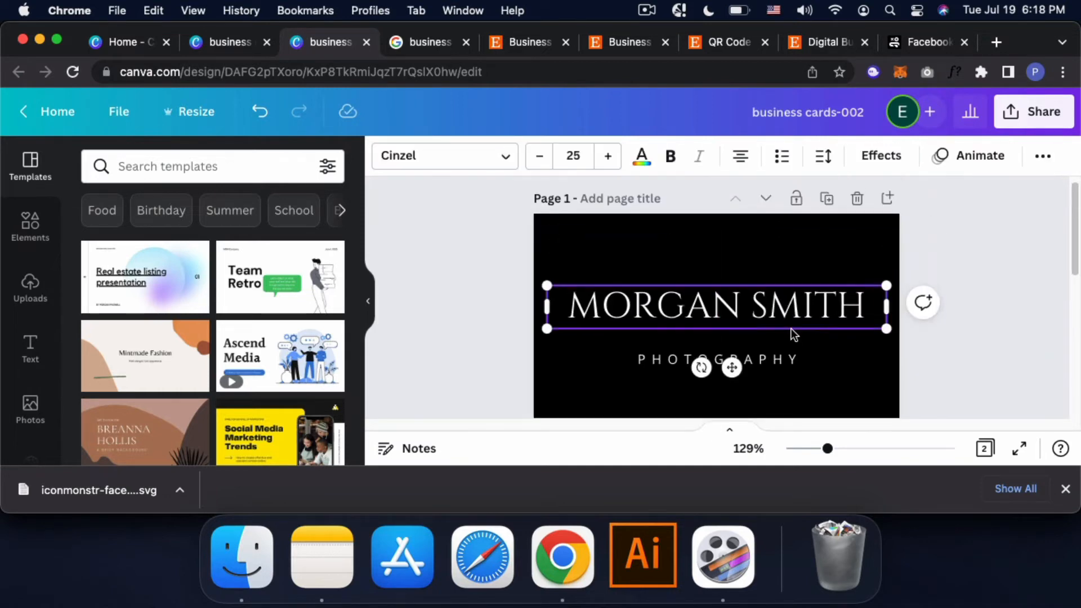
Step: Move the PHOTOGRAPHY line closer beneath the name and center both texts on the page 1 card
{"action": "left_click", "coordinate": [1042, 156]}
{"action": "left_click", "coordinate": [870, 205]}
{"action": "left_click", "coordinate": [576, 374]}
{"action": "left_click_drag", "start_coordinate": [733, 360], "coordinate": [733, 341]}
{"action": "left_click_drag", "start_coordinate": [606, 263], "coordinate": [749, 358]}
{"action": "left_click", "coordinate": [1042, 157]}
{"action": "left_click", "coordinate": [873, 197]}
{"action": "left_click", "coordinate": [715, 347]}
{"action": "left_click", "coordinate": [579, 314]}
Step: Set the font of the name heading on page 2 to Cinzel
{"action": "scroll", "coordinate": [579, 314], "scroll_direction": "down", "scroll_amount": 3}
{"action": "left_click", "coordinate": [915, 317]}
{"action": "scroll", "coordinate": [916, 317], "scroll_direction": "down", "scroll_amount": 3}
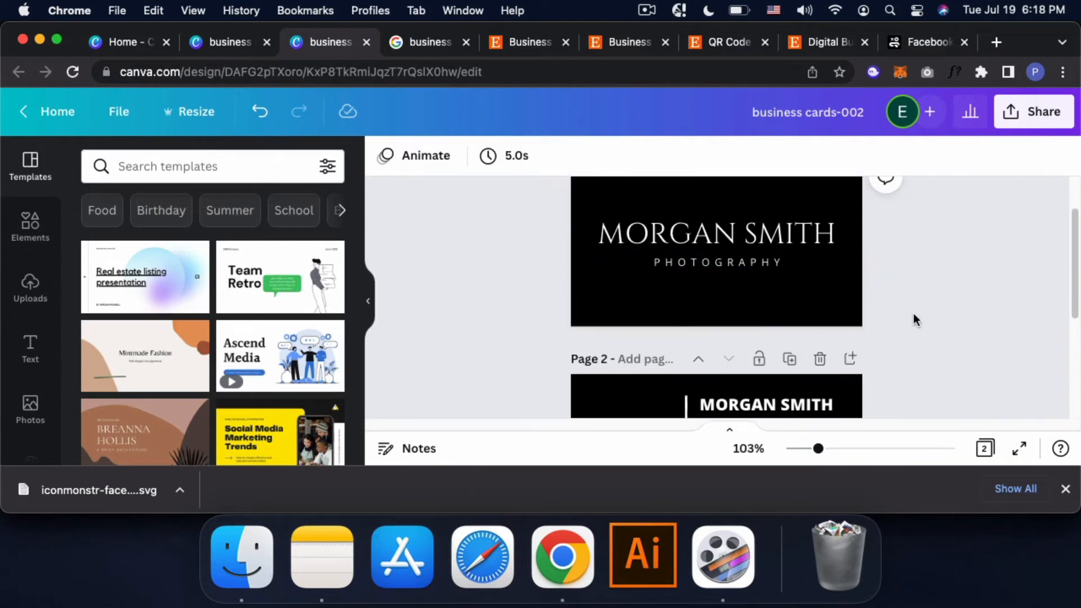
{"action": "left_click", "coordinate": [795, 302]}
{"action": "left_click", "coordinate": [444, 156]}
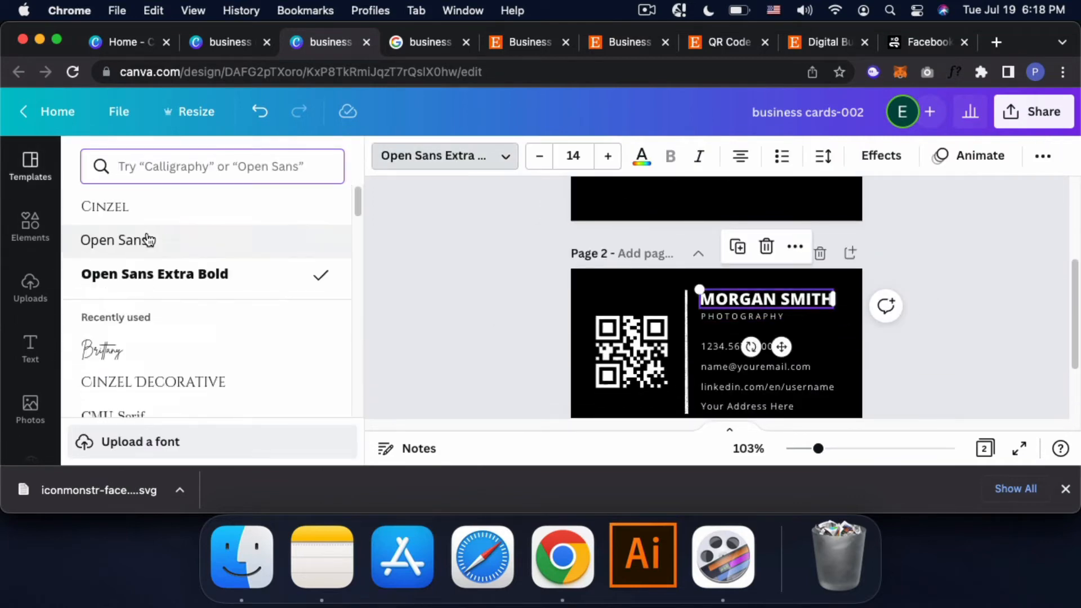
{"action": "left_click", "coordinate": [105, 206]}
{"action": "left_click", "coordinate": [894, 343]}
Step: Set the four contact lines on page 2 to font size 7 and shift them right to make room for icons
{"action": "left_click", "coordinate": [31, 287]}
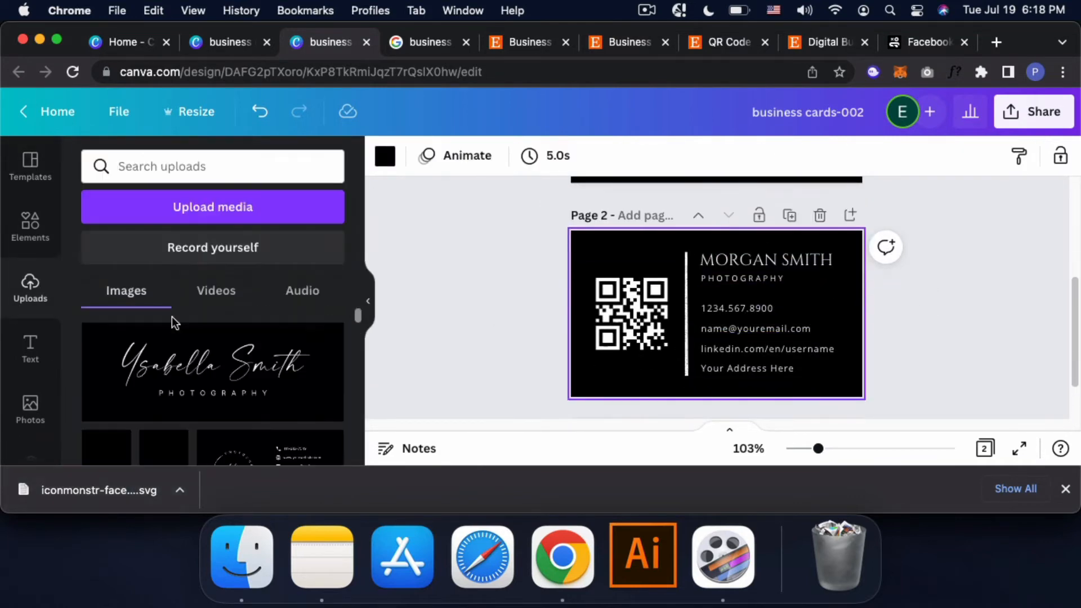
{"action": "left_click", "coordinate": [1065, 488]}
{"action": "scroll", "coordinate": [836, 352], "scroll_direction": "up", "scroll_amount": 3}
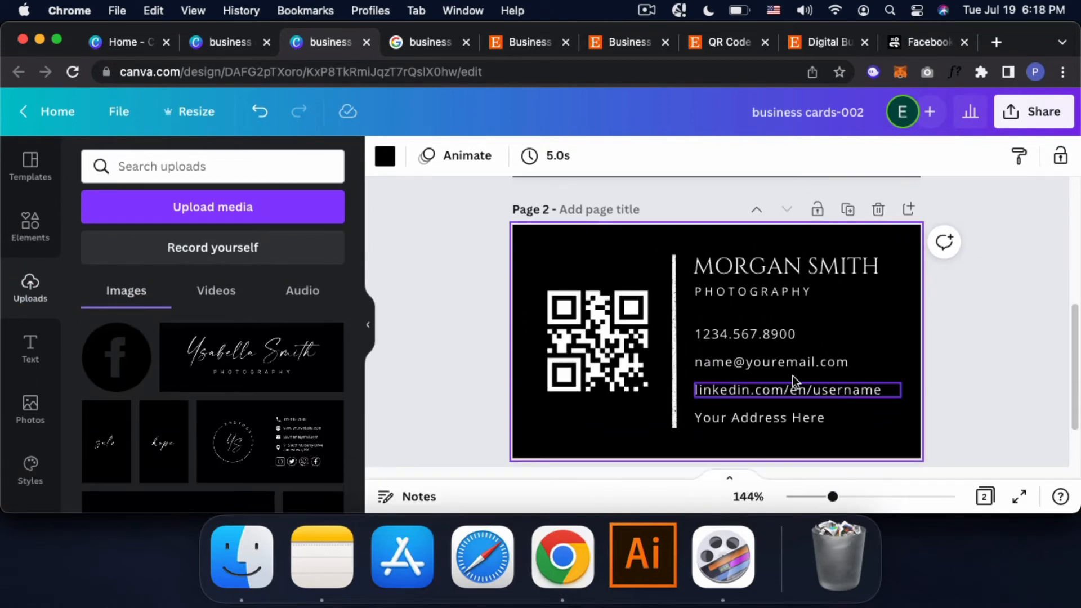
{"action": "left_click", "coordinate": [771, 339]}
{"action": "left_click", "coordinate": [565, 154]}
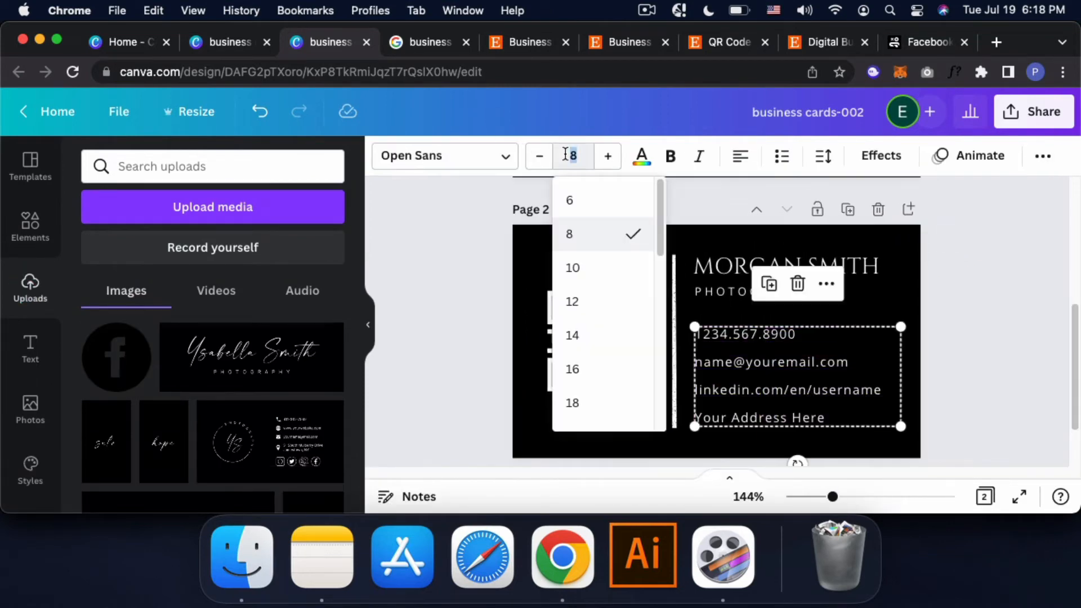
{"action": "type", "text": "7"}
{"action": "key", "text": "Return"}
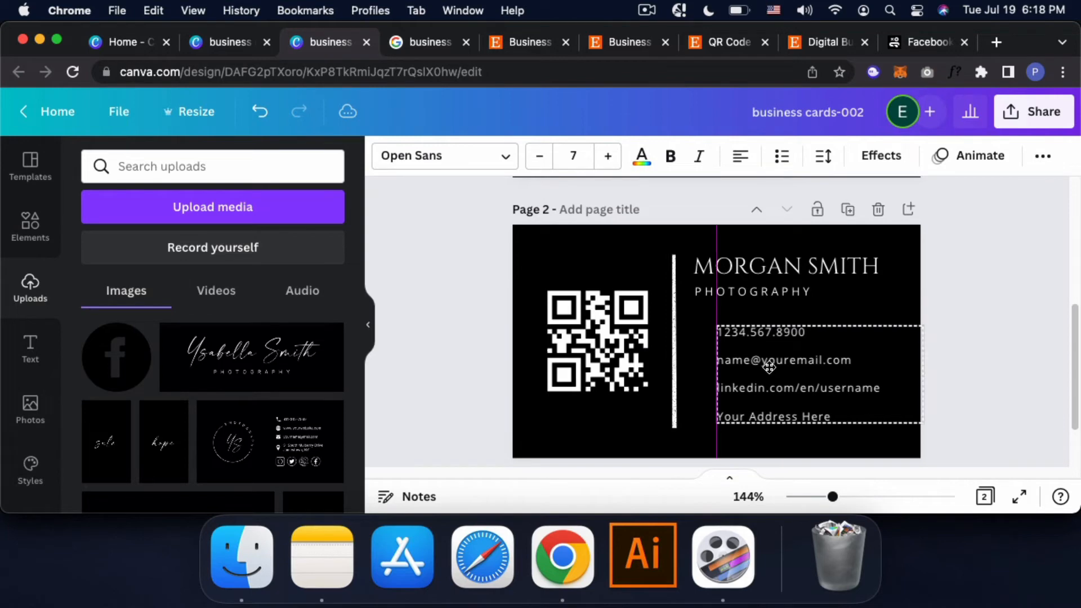
Step: Insert the uploaded Facebook icon on page 2 in white at a small size, and shift the contact lines farther right
{"action": "left_click", "coordinate": [128, 366]}
{"action": "left_click_drag", "start_coordinate": [757, 301], "coordinate": [704, 340]}
{"action": "left_click", "coordinate": [385, 157]}
{"action": "left_click", "coordinate": [190, 244]}
{"action": "mouse_move", "coordinate": [795, 369]}
{"action": "left_mouse_down"}
{"action": "mouse_move", "coordinate": [816, 364]}
{"action": "mouse_move", "coordinate": [807, 367]}
{"action": "left_mouse_up"}
Step: Search the elements for "phone", place a small smartphone icon beside the phone number, and move the Facebook icon below the address line
{"action": "left_click", "coordinate": [6, 236]}
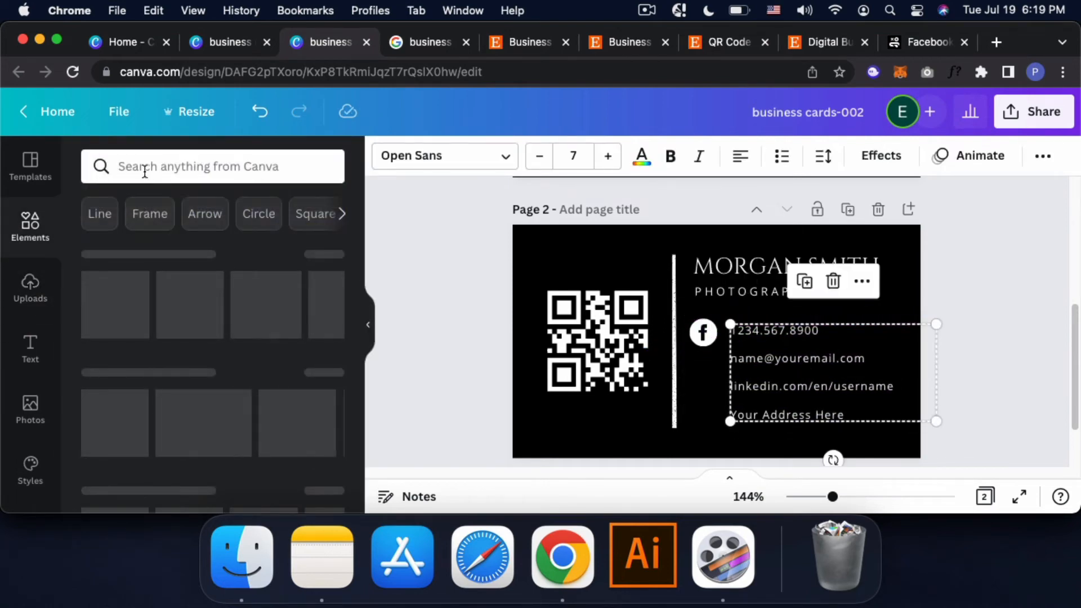
{"action": "left_click", "coordinate": [143, 170]}
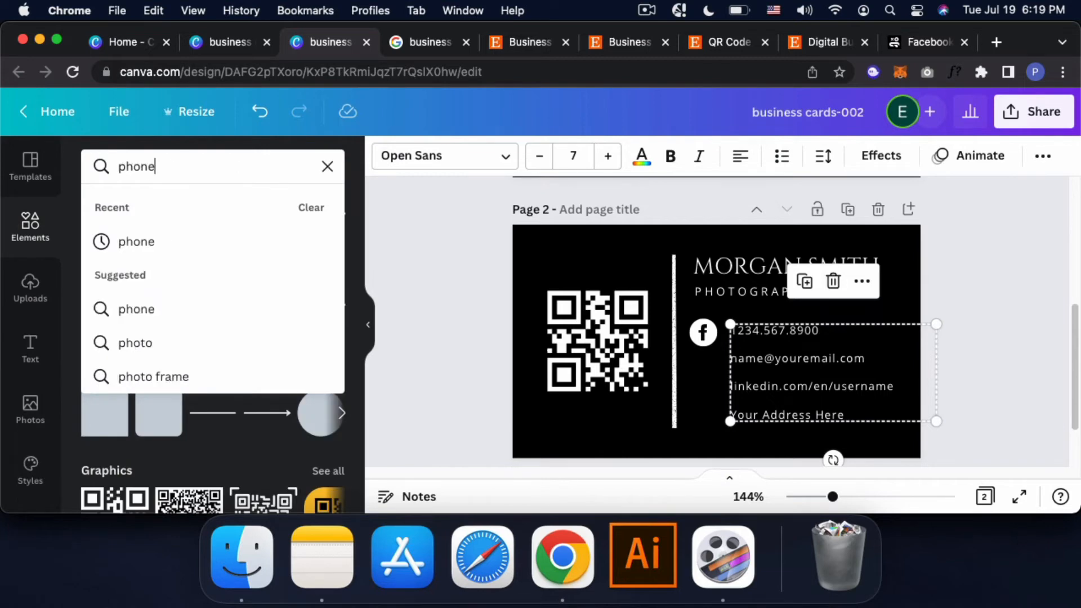
{"action": "key", "text": "Return"}
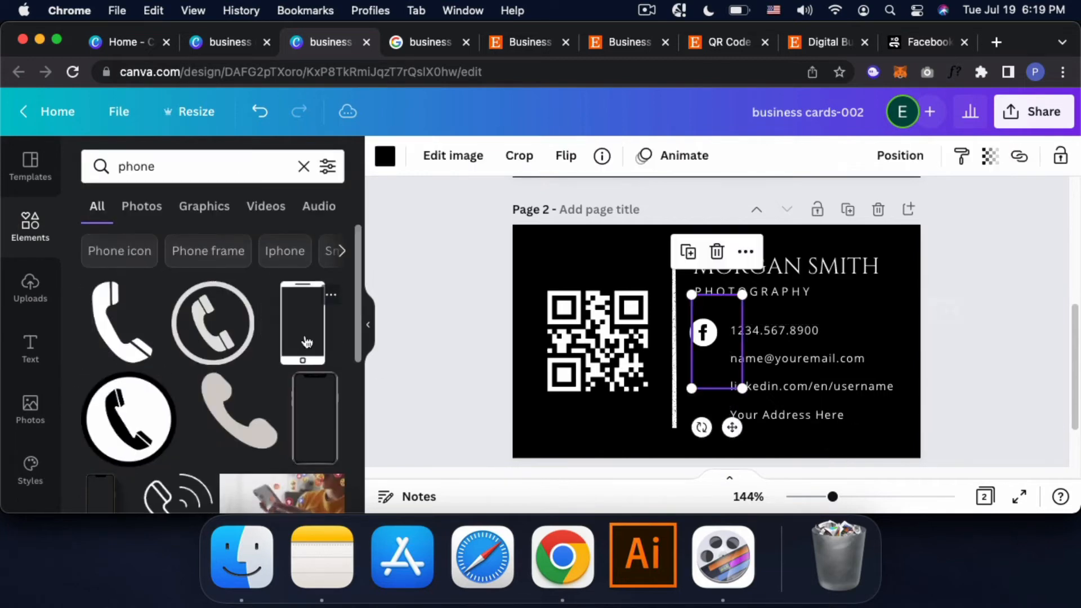
{"action": "left_click_drag", "start_coordinate": [741, 294], "coordinate": [731, 440]}
{"action": "left_click", "coordinate": [713, 332]}
{"action": "left_click", "coordinate": [693, 335]}
{"action": "mouse_move", "coordinate": [704, 354]}
{"action": "left_mouse_down"}
{"action": "mouse_move", "coordinate": [707, 332]}
{"action": "mouse_move", "coordinate": [697, 342]}
{"action": "left_mouse_up"}
Step: Recolor the smartphone icon white and shrink it slightly beside the phone number
{"action": "left_click", "coordinate": [386, 161]}
{"action": "left_click", "coordinate": [200, 252]}
{"action": "left_click_drag", "start_coordinate": [833, 498], "coordinate": [865, 496]}
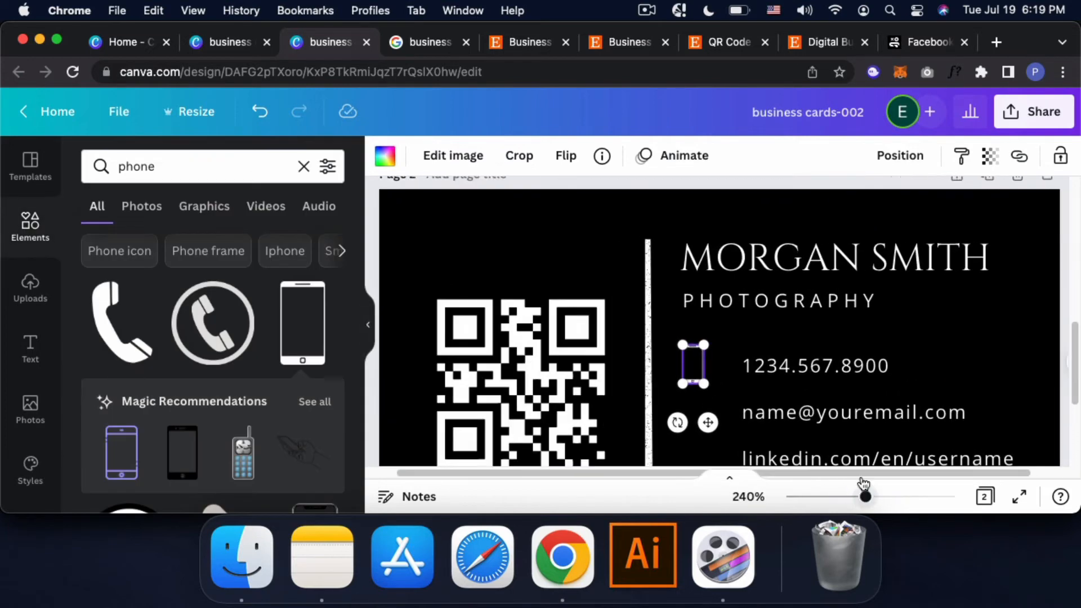
{"action": "left_click_drag", "start_coordinate": [717, 334], "coordinate": [713, 335]}
Step: Move the email, LinkedIn and address lines up so the four contact lines are closely and evenly spaced
{"action": "scroll", "coordinate": [791, 286], "scroll_direction": "down", "scroll_amount": 3}
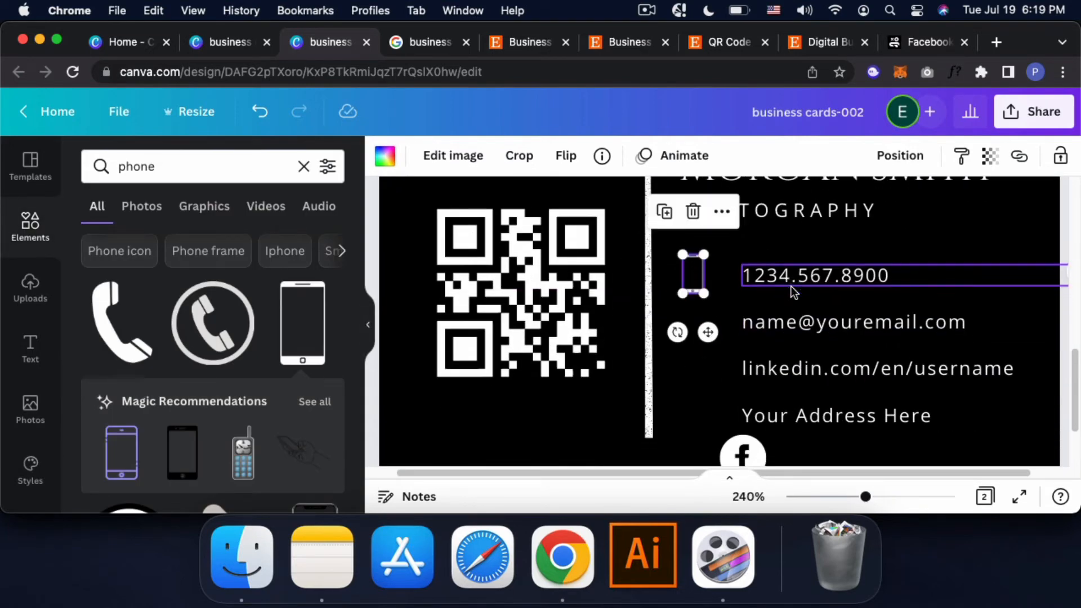
{"action": "left_click", "coordinate": [760, 317]}
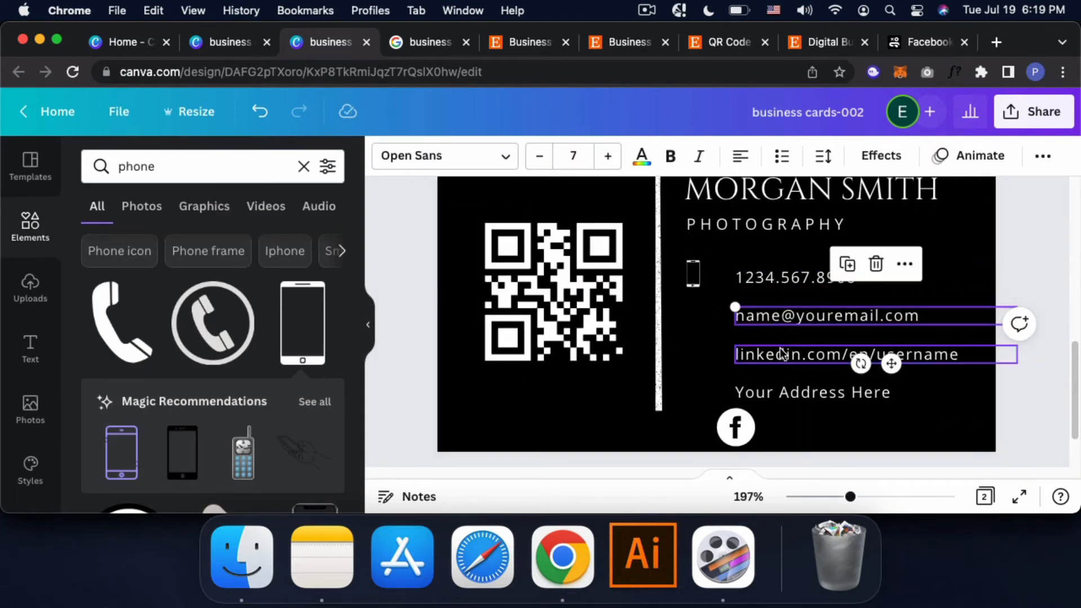
{"action": "left_click", "coordinate": [782, 354], "text": "shift"}
{"action": "left_click", "coordinate": [788, 394], "text": "shift"}
{"action": "key", "text": "shift+Up"}
{"action": "left_click", "coordinate": [658, 333]}
{"action": "left_click_drag", "start_coordinate": [714, 336], "coordinate": [819, 397]}
{"action": "key", "text": "shift+Up"}
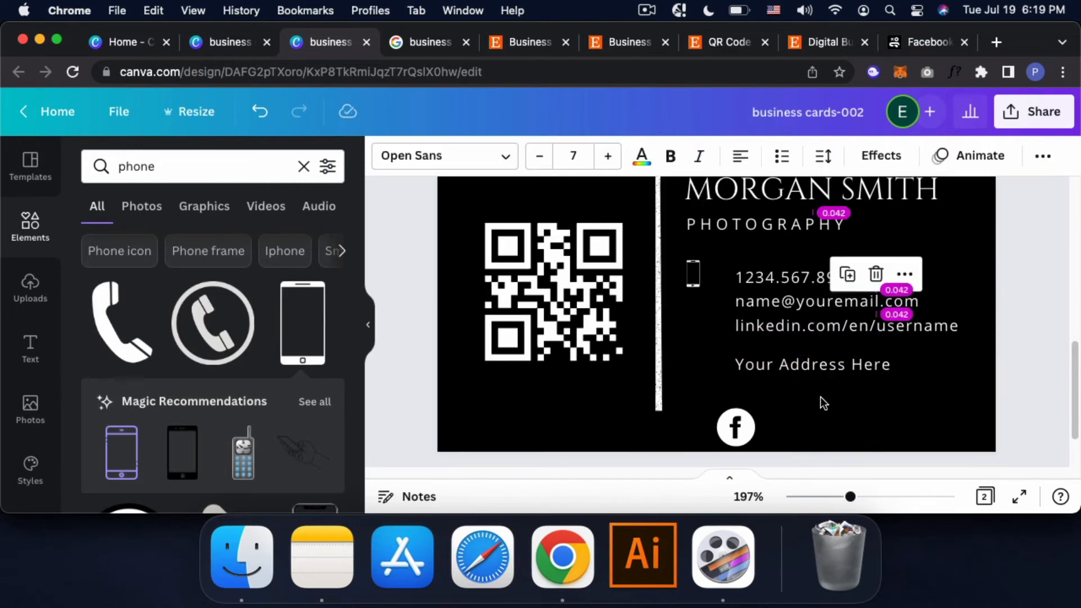
{"action": "left_click", "coordinate": [781, 361]}
{"action": "key", "text": "shift+Up"}
Step: Move the Facebook icon up under the address line and shift it and the contact lines slightly left
{"action": "left_click_drag", "start_coordinate": [743, 432], "coordinate": [754, 394]}
{"action": "left_click_drag", "start_coordinate": [745, 257], "coordinate": [812, 351]}
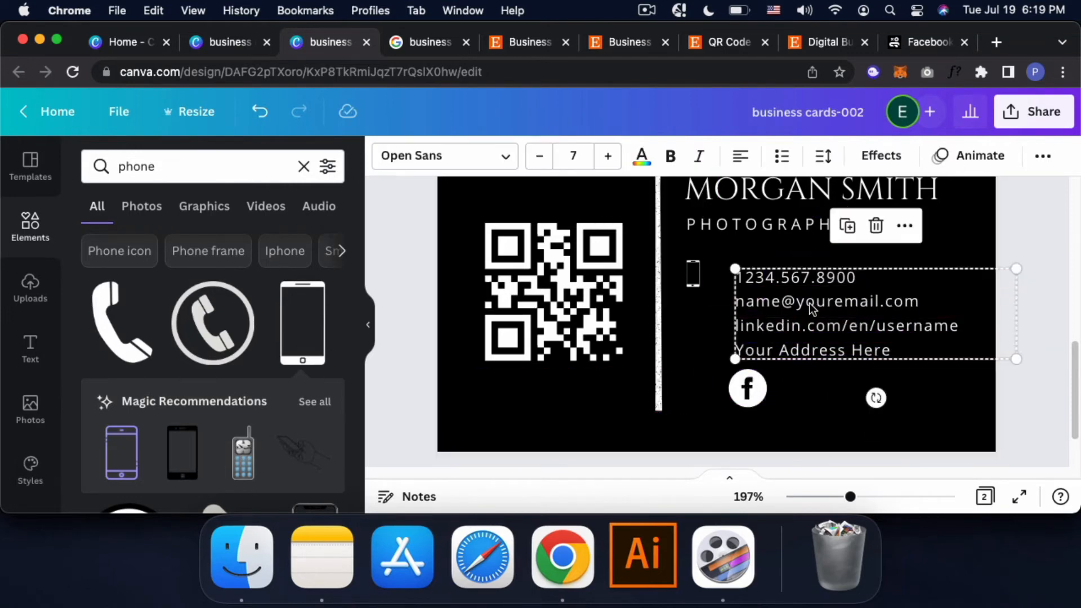
{"action": "left_click_drag", "start_coordinate": [810, 304], "coordinate": [792, 302]}
{"action": "left_click_drag", "start_coordinate": [752, 389], "coordinate": [740, 396]}
Step: Align the smartphone icon with the phone number and the left edge of PHOTOGRAPHY, and move the contact lines closer to it
{"action": "left_click", "coordinate": [692, 289]}
{"action": "scroll", "coordinate": [692, 288], "scroll_direction": "up", "scroll_amount": 5, "text": "ctrl"}
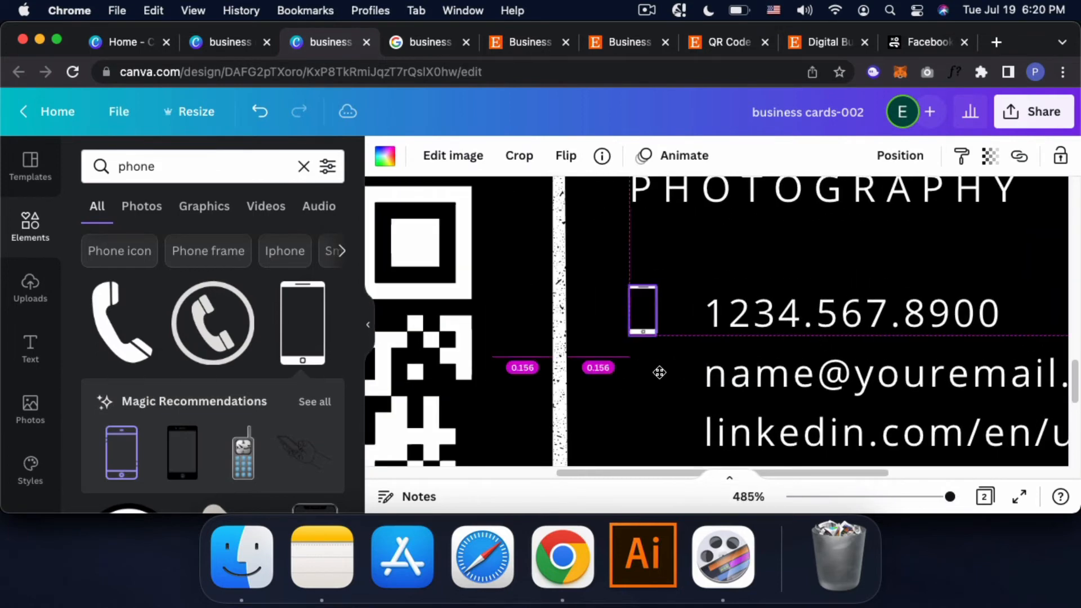
{"action": "scroll", "coordinate": [659, 372], "scroll_direction": "down", "scroll_amount": 5}
{"action": "left_click", "coordinate": [917, 398]}
{"action": "scroll", "coordinate": [830, 386], "scroll_direction": "right", "scroll_amount": 1}
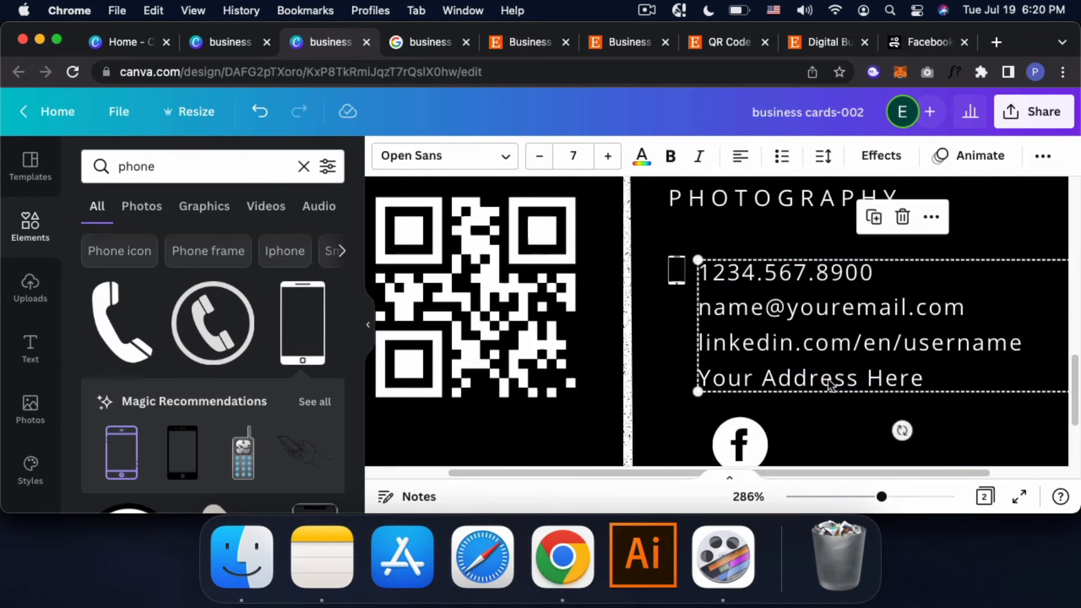
Step: Search the elements for "email", place a small white envelope icon beside the email line, and shift the contact lines right
{"action": "left_click", "coordinate": [173, 179]}
{"action": "key", "text": "Return"}
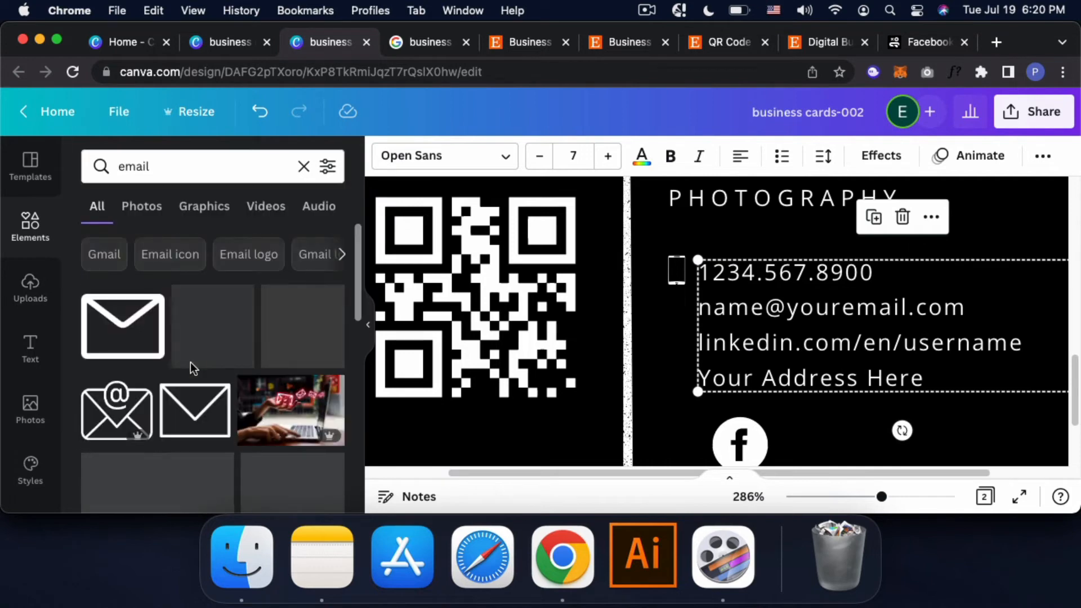
{"action": "left_click", "coordinate": [385, 156]}
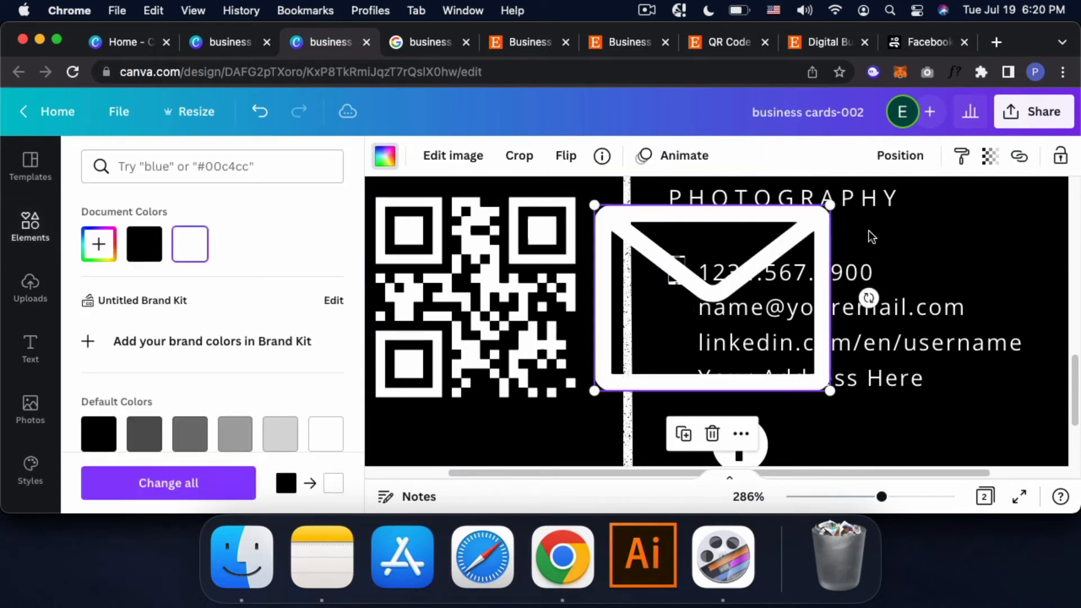
{"action": "left_click_drag", "start_coordinate": [830, 204], "coordinate": [614, 346]}
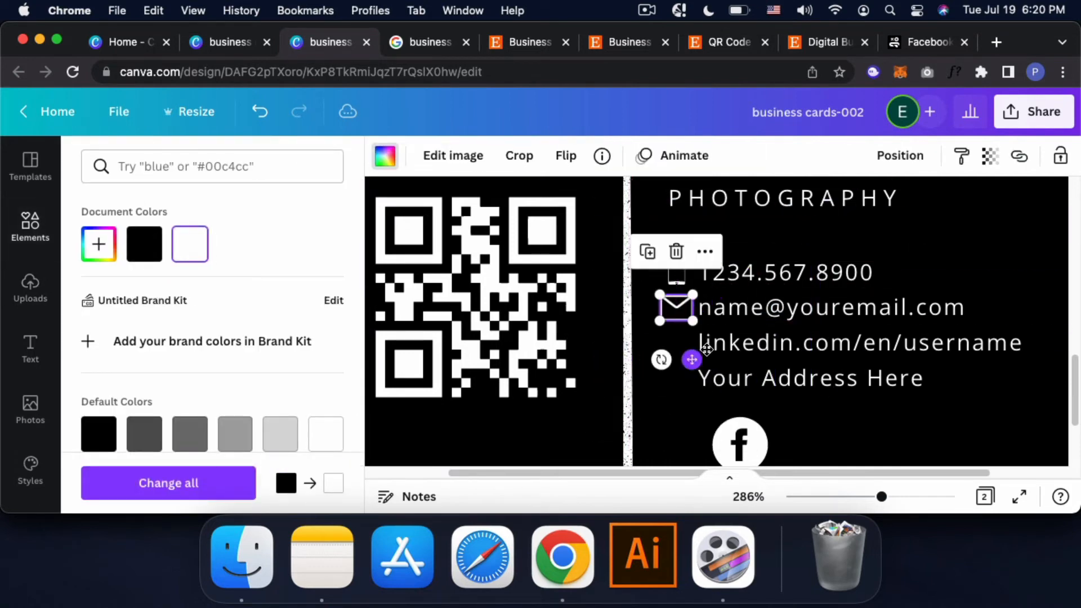
{"action": "scroll", "coordinate": [753, 311], "scroll_direction": "up", "scroll_amount": 2}
{"action": "left_click_drag", "start_coordinate": [762, 279], "coordinate": [779, 276]}
Step: Shrink the envelope icon, align it with the email line, and center the smartphone icon above it
{"action": "left_click", "coordinate": [662, 315]}
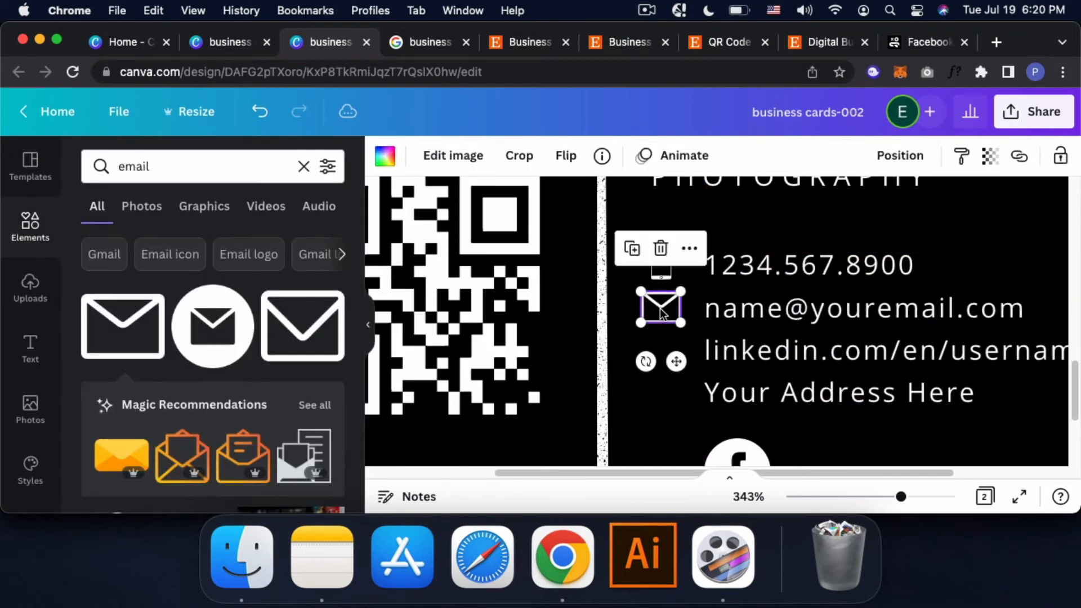
{"action": "scroll", "coordinate": [662, 315], "scroll_direction": "up", "scroll_amount": 3}
{"action": "left_click_drag", "start_coordinate": [647, 352], "coordinate": [663, 361]}
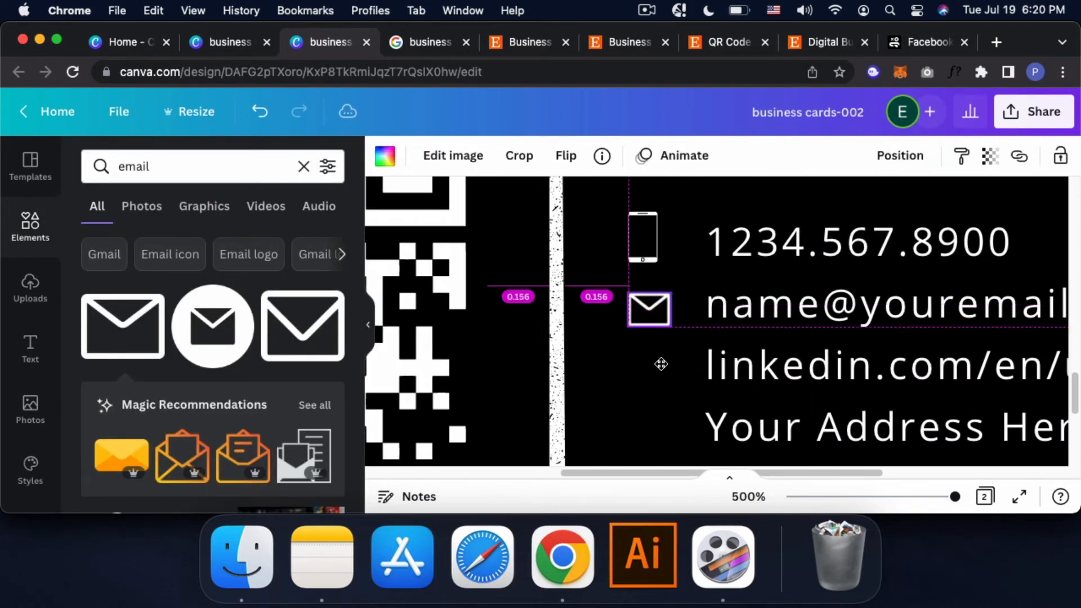
{"action": "left_click", "coordinate": [649, 224]}
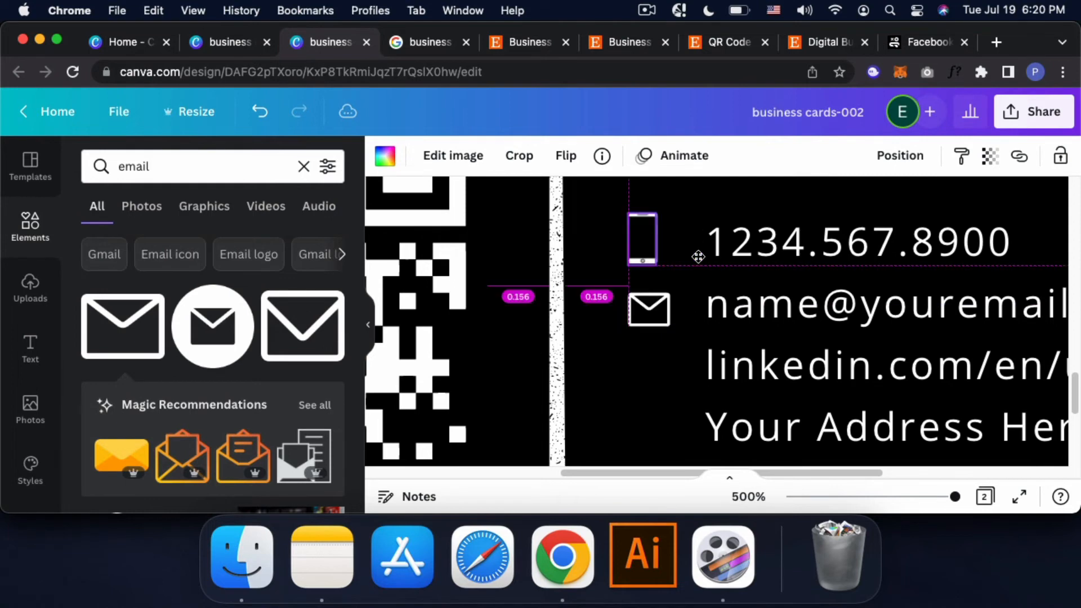
Step: Search the elements for "linkedin" and browse the results for a suitable icon
{"action": "left_click", "coordinate": [192, 171]}
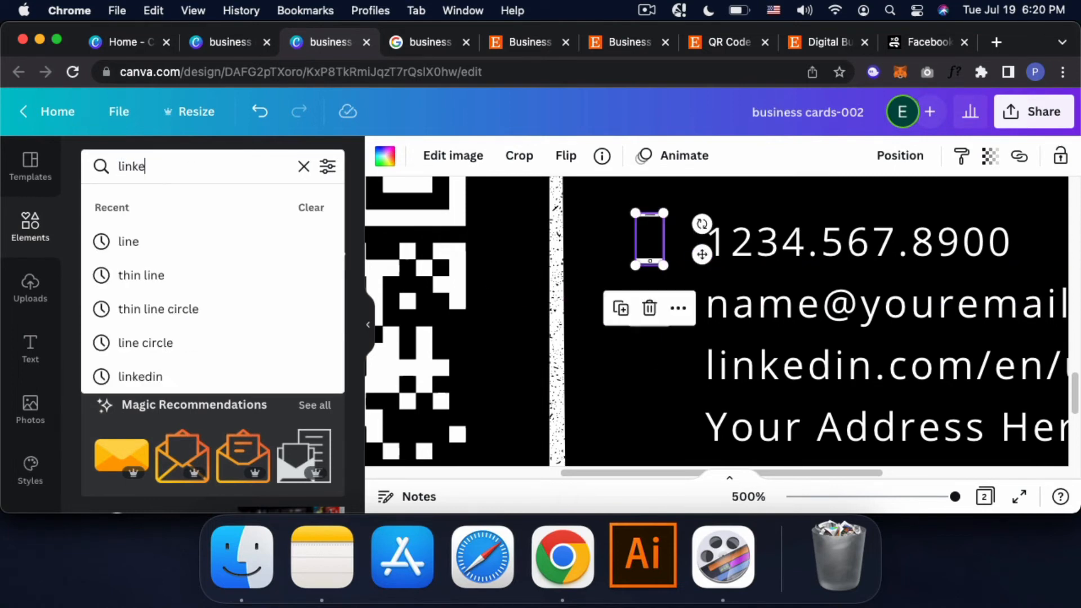
{"action": "type", "text": "linkedin"}
{"action": "key", "text": "Return"}
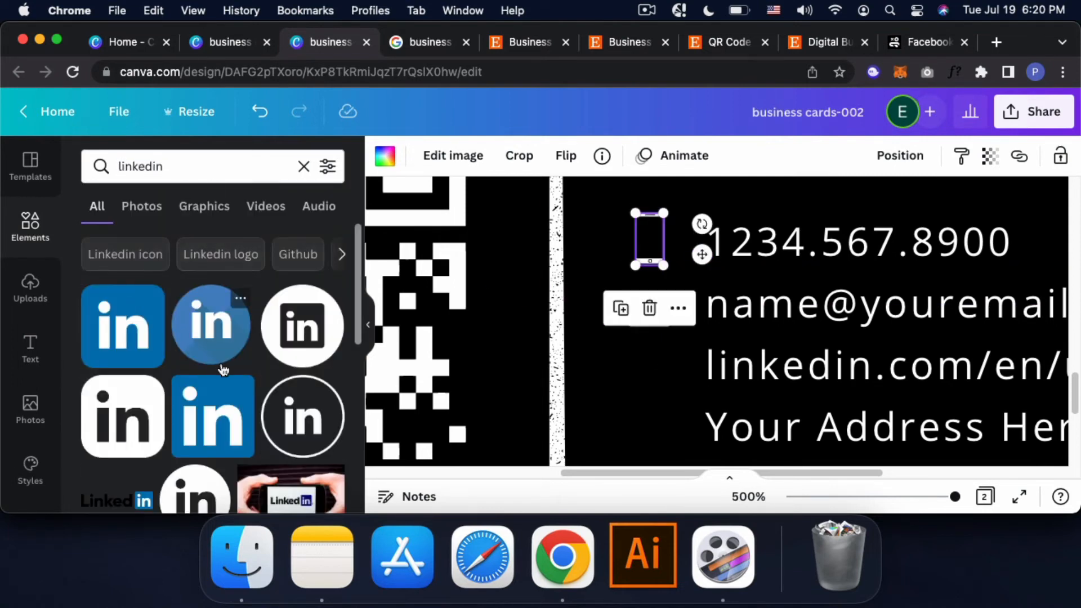
{"action": "scroll", "coordinate": [227, 381], "scroll_direction": "down", "scroll_amount": 2}
{"action": "scroll", "coordinate": [226, 381], "scroll_direction": "down", "scroll_amount": 10}
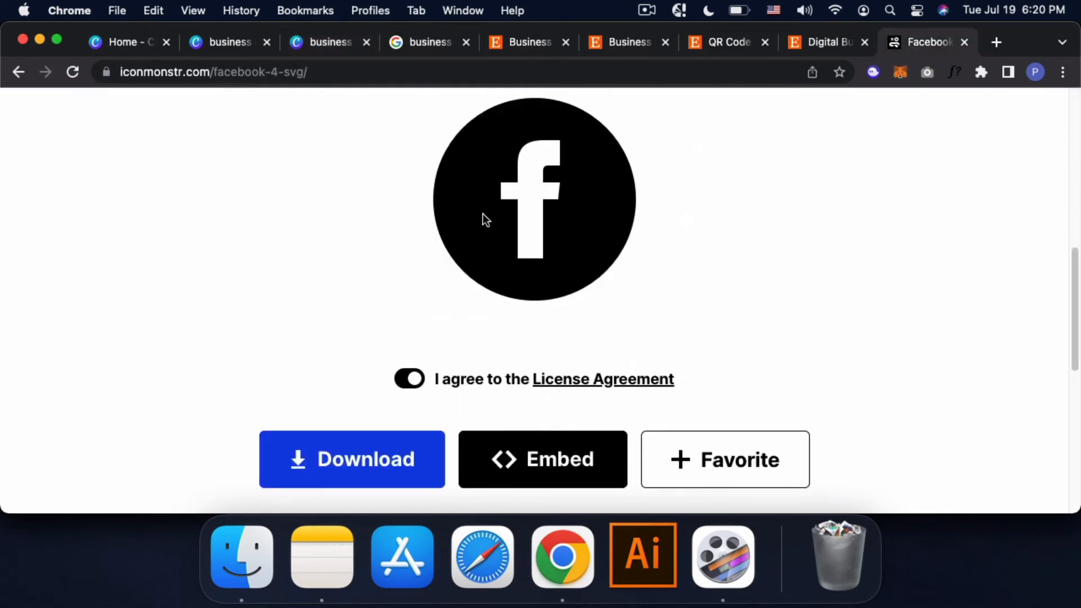
Step: Switch to iconmonstr, search for "linkedin", and open the Linkedin 1 SVG icon
{"action": "scroll", "coordinate": [482, 217], "scroll_direction": "up", "scroll_amount": 5}
{"action": "left_click", "coordinate": [403, 109]}
{"action": "type", "text": "linkedin"}
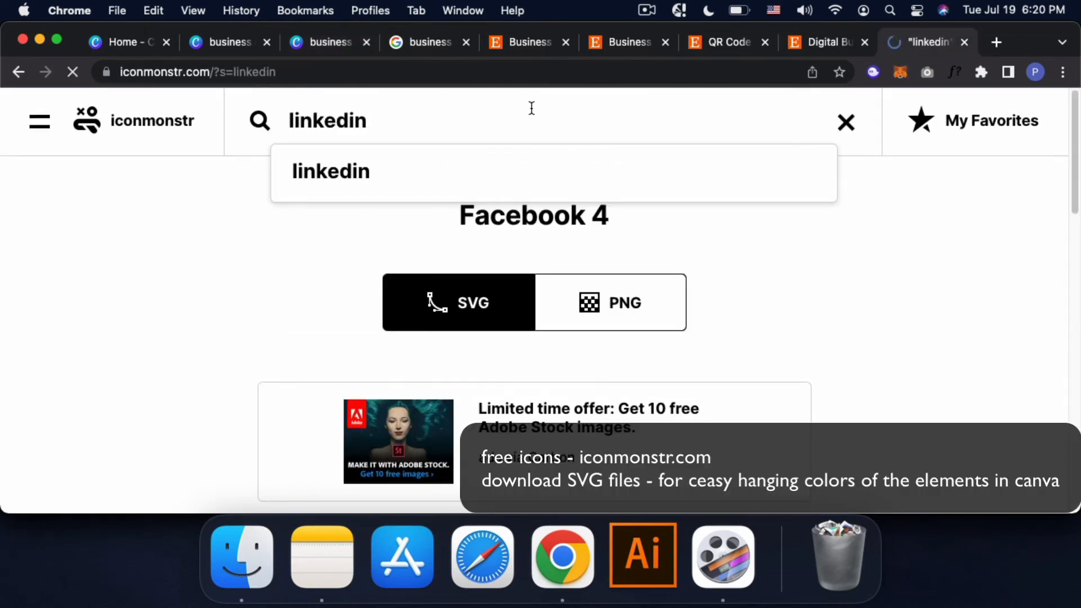
{"action": "scroll", "coordinate": [534, 370], "scroll_direction": "down", "scroll_amount": 9}
{"action": "left_click", "coordinate": [90, 235]}
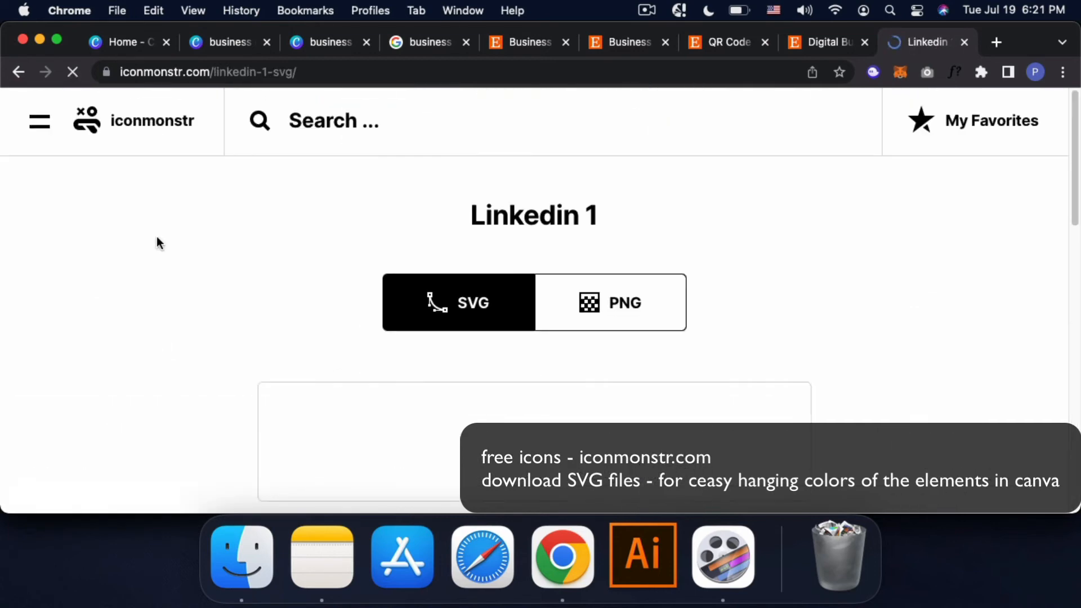
Step: Agree to the license and download the Linkedin 1 icon as SVG
{"action": "scroll", "coordinate": [477, 251], "scroll_direction": "down", "scroll_amount": 10}
{"action": "left_click", "coordinate": [408, 273]}
{"action": "left_click", "coordinate": [382, 359]}
{"action": "scroll", "coordinate": [385, 266], "scroll_direction": "up", "scroll_amount": 10}
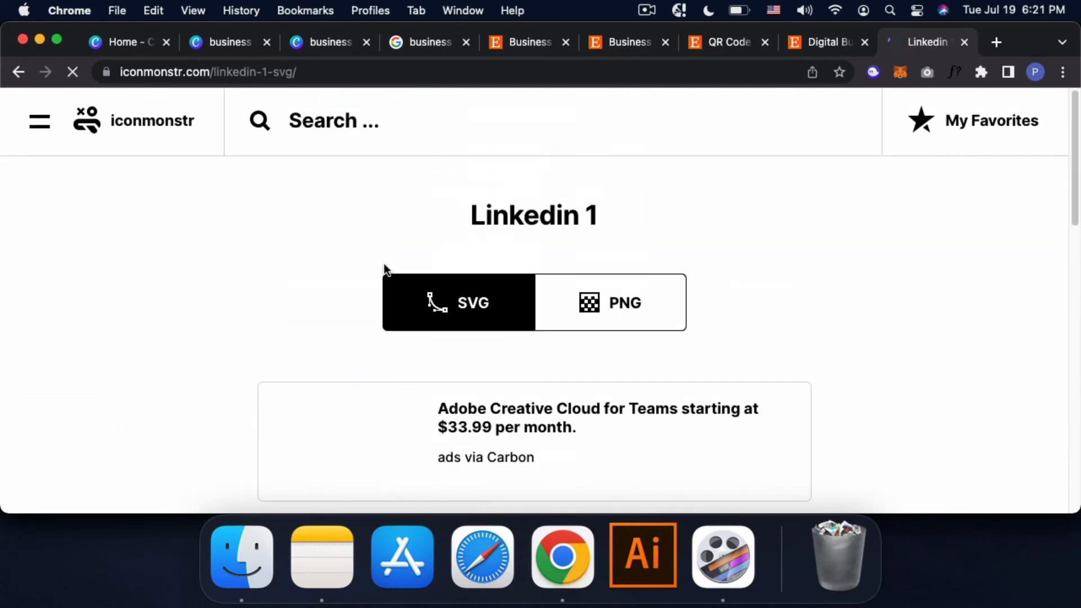
Step: Return to Canva, upload the downloaded LinkedIn SVG, place it on the card, and recolor it white
{"action": "left_click", "coordinate": [296, 43]}
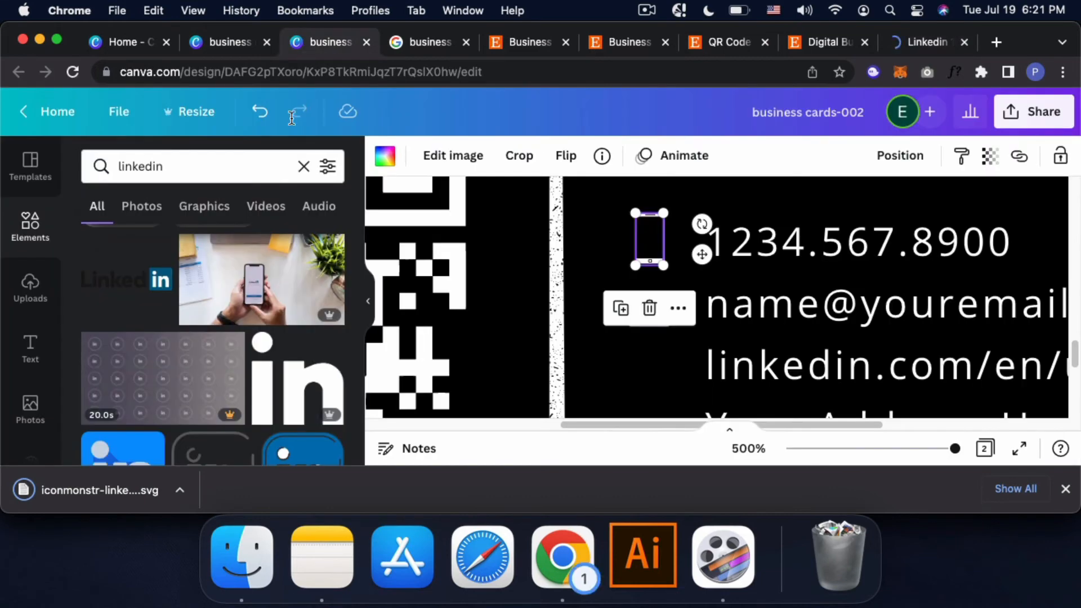
{"action": "left_click_drag", "start_coordinate": [154, 388], "coordinate": [169, 347]}
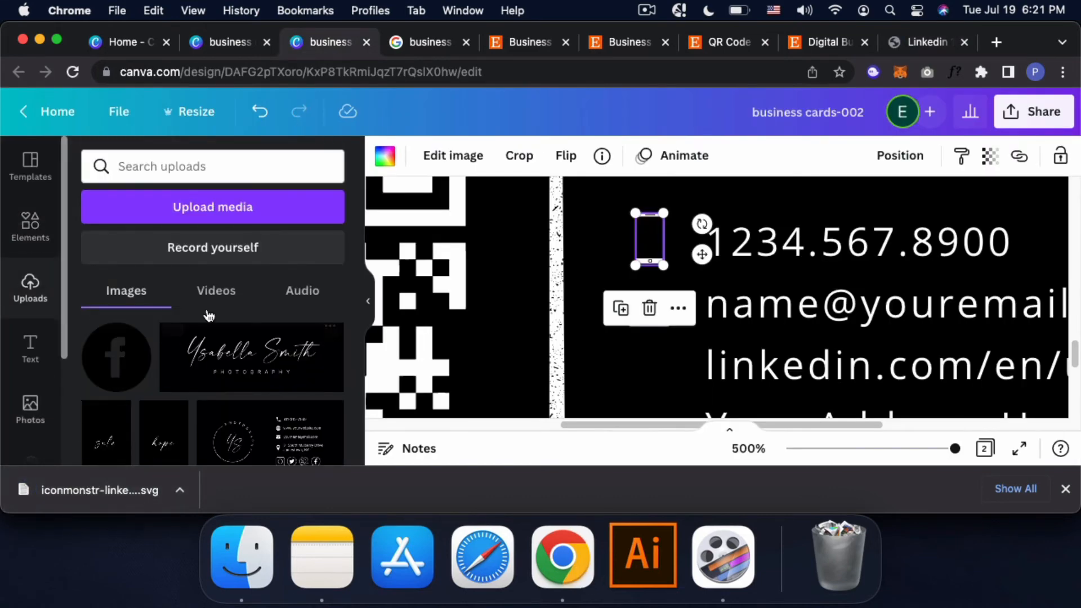
{"action": "left_click_drag", "start_coordinate": [91, 488], "coordinate": [143, 413]}
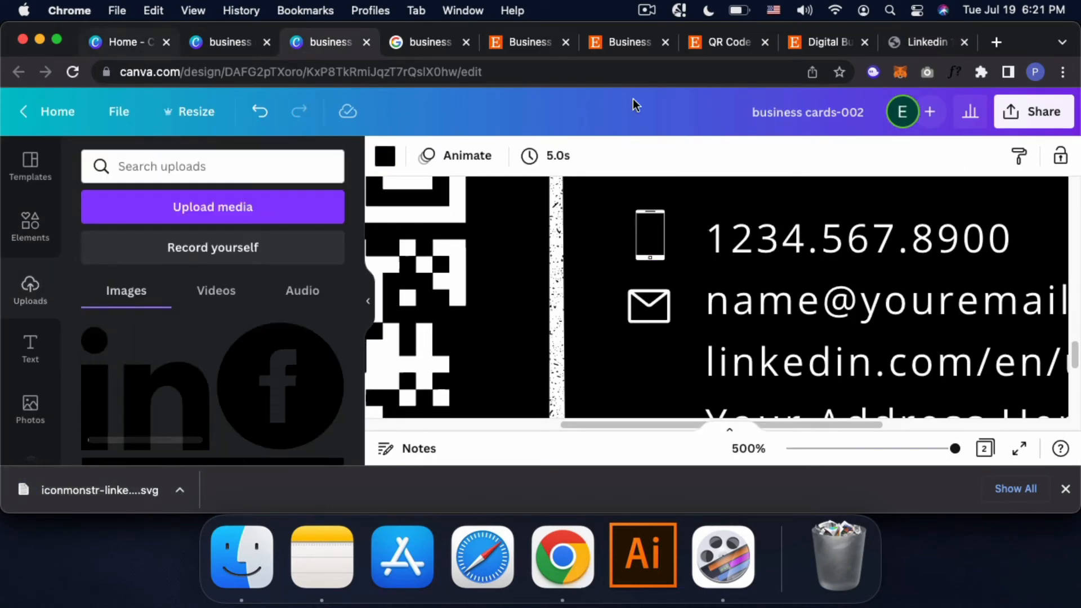
{"action": "scroll", "coordinate": [667, 312], "scroll_direction": "down", "scroll_amount": 1}
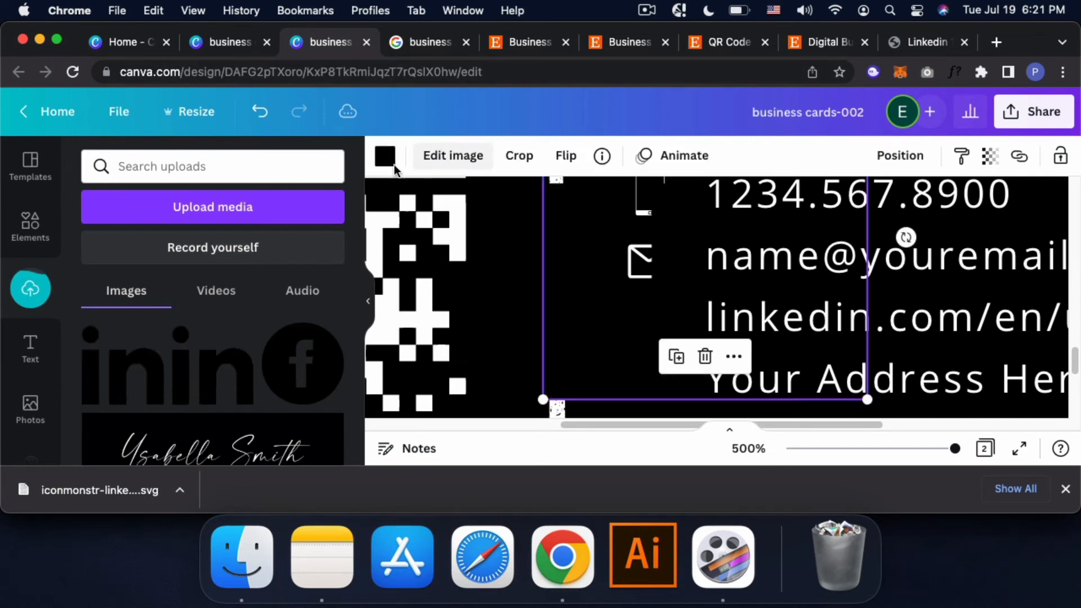
{"action": "left_click", "coordinate": [385, 156]}
{"action": "left_click", "coordinate": [190, 244]}
Step: Shrink the LinkedIn icon and align it beside the LinkedIn line, below the envelope icon
{"action": "scroll", "coordinate": [850, 236], "scroll_direction": "up", "scroll_amount": 2}
{"action": "left_click_drag", "start_coordinate": [866, 185], "coordinate": [679, 371]}
{"action": "scroll", "coordinate": [679, 366], "scroll_direction": "down", "scroll_amount": 3}
{"action": "left_click_drag", "start_coordinate": [681, 227], "coordinate": [593, 282]}
{"action": "left_click_drag", "start_coordinate": [584, 403], "coordinate": [666, 345]}
{"action": "scroll", "coordinate": [689, 333], "scroll_direction": "up", "scroll_amount": 2}
{"action": "left_click", "coordinate": [713, 282]}
{"action": "scroll", "coordinate": [647, 364], "scroll_direction": "down", "scroll_amount": 1}
Step: Search the elements for "address", add the solid location pin to the card, and recolor it white
{"action": "left_click", "coordinate": [48, 223]}
{"action": "left_click", "coordinate": [143, 168]}
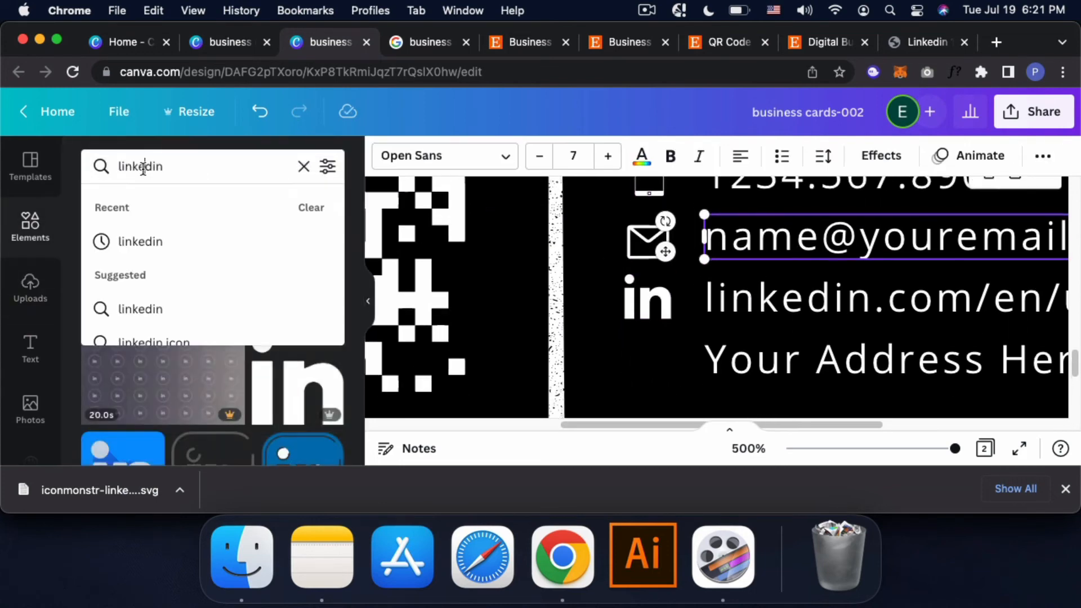
{"action": "type", "text": "add"}
{"action": "left_click", "coordinate": [140, 241]}
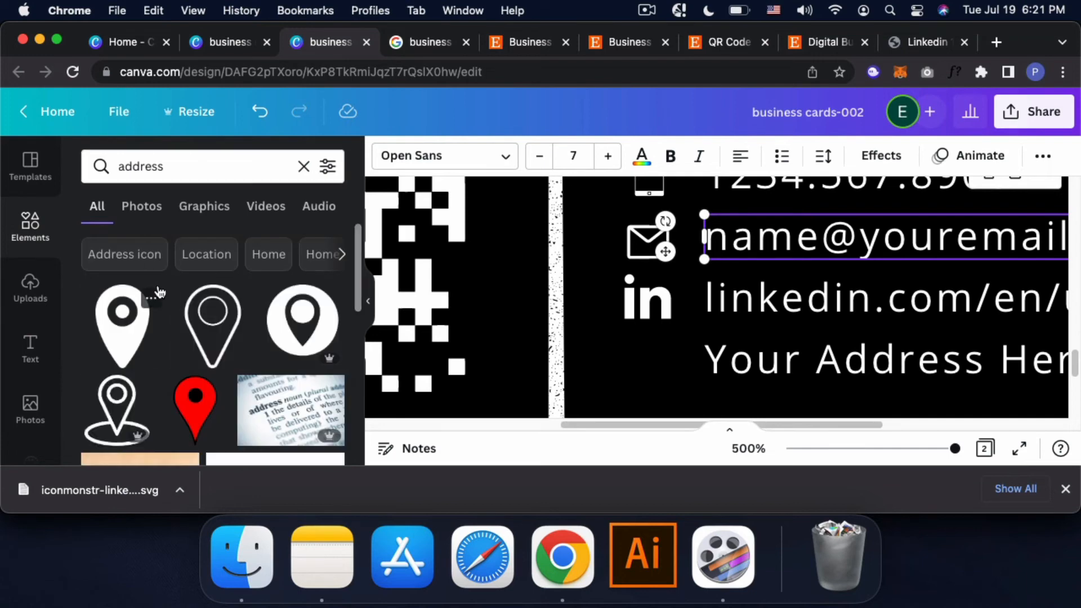
{"action": "left_click", "coordinate": [632, 290]}
{"action": "left_click", "coordinate": [383, 158]}
{"action": "left_click", "coordinate": [190, 244]}
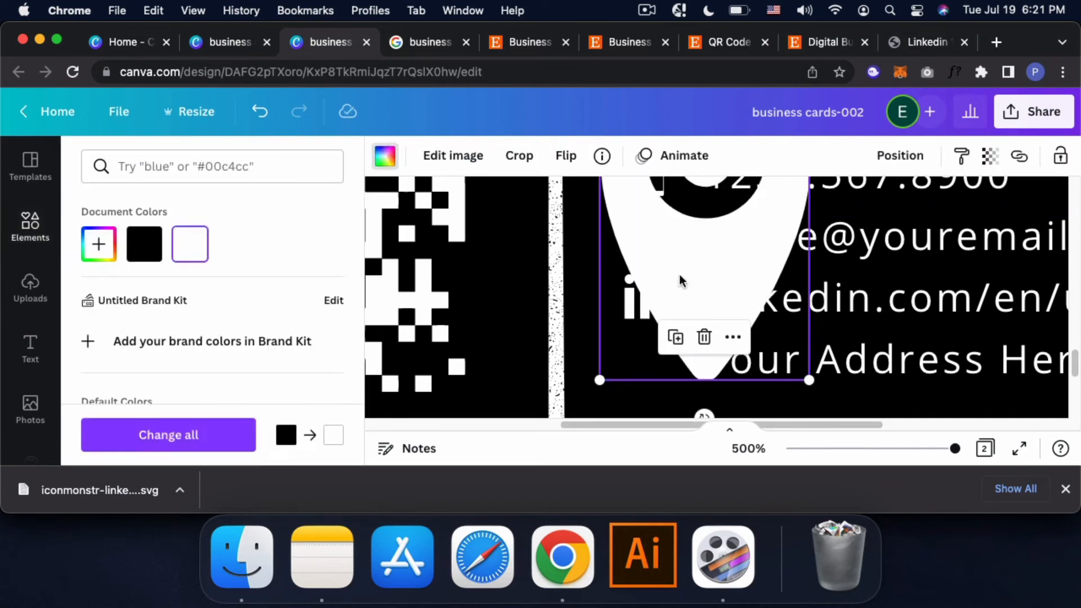
Step: Shrink the location pin and align it beside the address line, below the LinkedIn icon
{"action": "left_click_drag", "start_coordinate": [810, 379], "coordinate": [657, 265]}
{"action": "scroll", "coordinate": [661, 259], "scroll_direction": "down", "scroll_amount": 3}
{"action": "left_click_drag", "start_coordinate": [660, 225], "coordinate": [647, 374]}
{"action": "scroll", "coordinate": [648, 360], "scroll_direction": "down", "scroll_amount": 1}
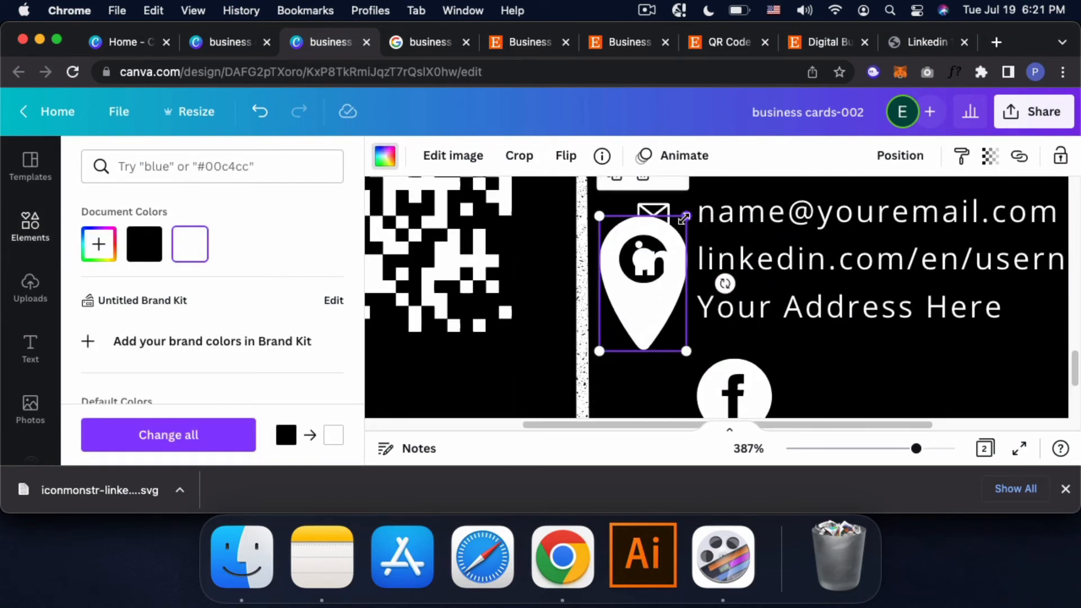
{"action": "left_click_drag", "start_coordinate": [687, 215], "coordinate": [624, 295]}
{"action": "left_click_drag", "start_coordinate": [619, 342], "coordinate": [657, 322]}
{"action": "scroll", "coordinate": [653, 321], "scroll_direction": "up", "scroll_amount": 5}
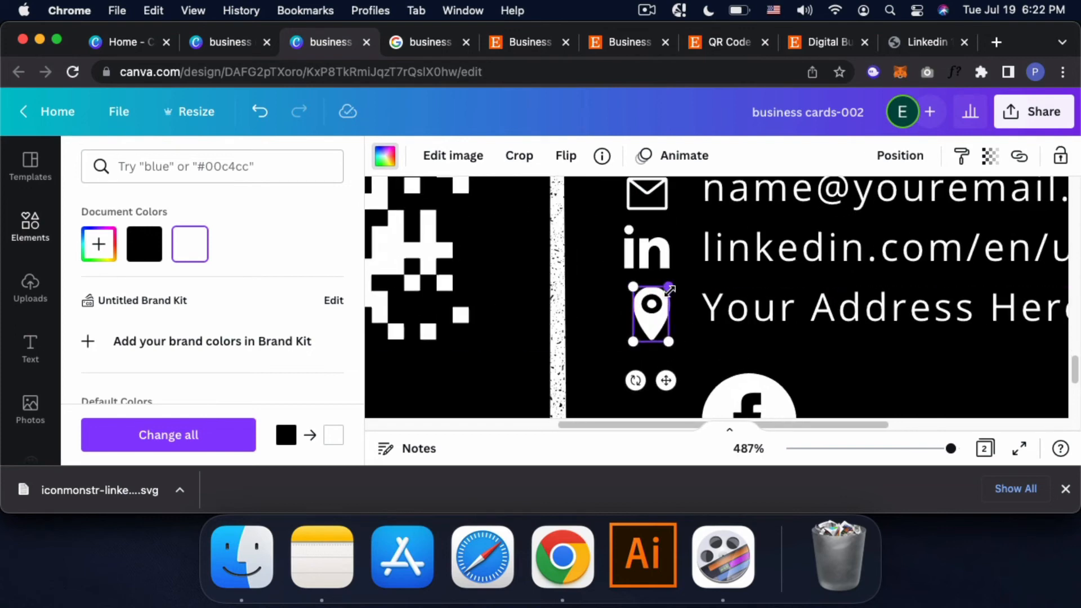
{"action": "left_click_drag", "start_coordinate": [662, 377], "coordinate": [662, 376]}
{"action": "scroll", "coordinate": [663, 374], "scroll_direction": "down", "scroll_amount": 5}
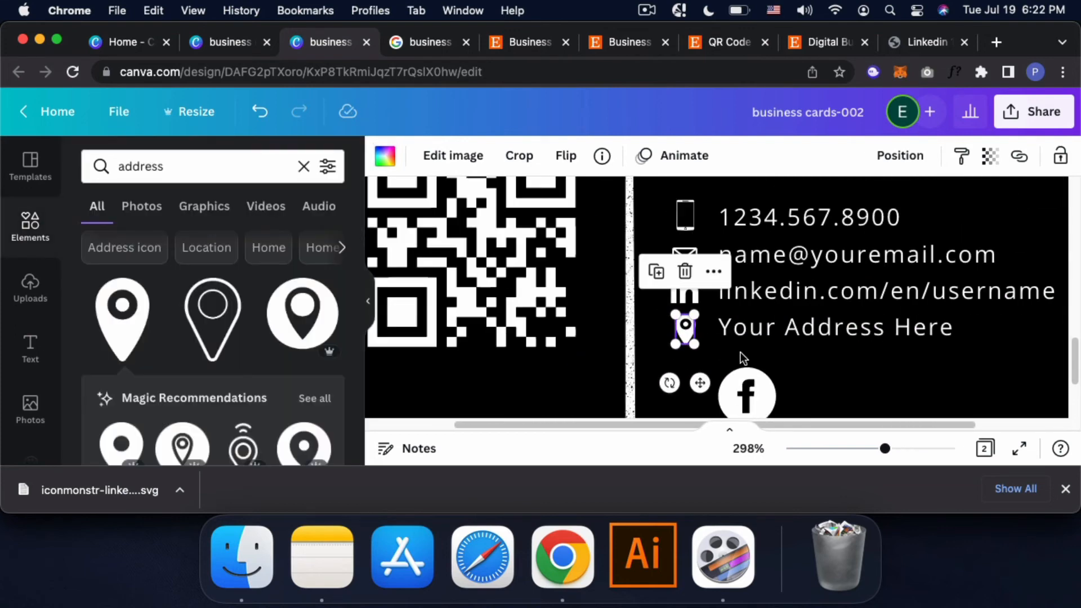
Step: Search the elements for "ig" and browse for an Instagram icon that matches the round Facebook icon
{"action": "scroll", "coordinate": [740, 357], "scroll_direction": "down", "scroll_amount": 1}
{"action": "left_click", "coordinate": [748, 366]}
{"action": "type", "text": "ig"}
{"action": "scroll", "coordinate": [234, 349], "scroll_direction": "down", "scroll_amount": 5}
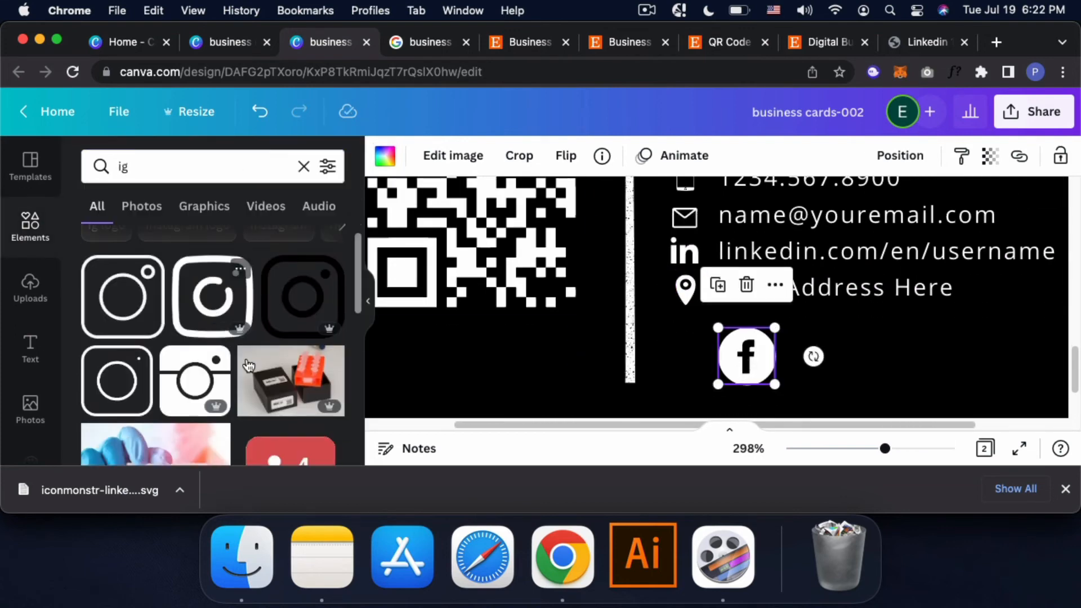
{"action": "scroll", "coordinate": [240, 366], "scroll_direction": "down", "scroll_amount": 10}
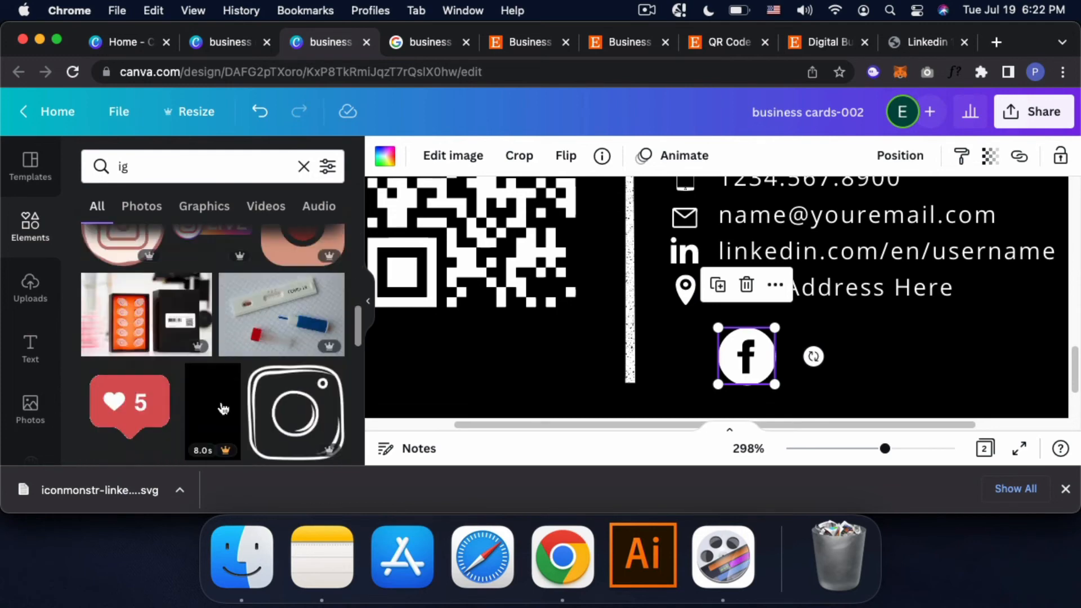
Step: Switch to iconmonstr, search for "instagram", and look through the matching icons
{"action": "left_click", "coordinate": [926, 43]}
{"action": "scroll", "coordinate": [400, 121], "scroll_direction": "down", "scroll_amount": 5}
{"action": "scroll", "coordinate": [404, 191], "scroll_direction": "up", "scroll_amount": 6}
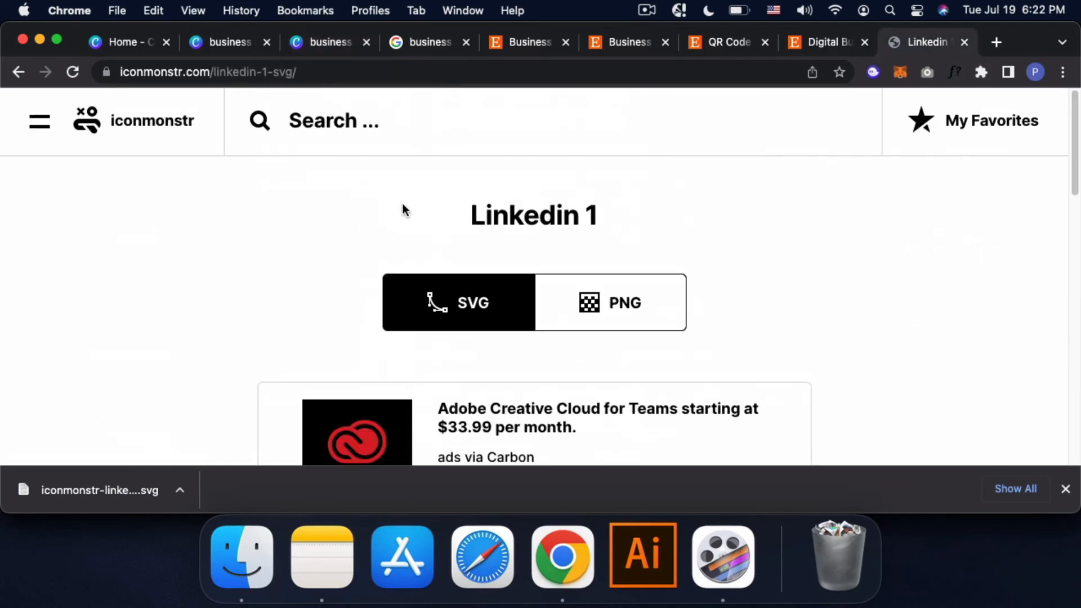
{"action": "left_click", "coordinate": [403, 120]}
{"action": "type", "text": "instagram"}
{"action": "key", "text": "Return"}
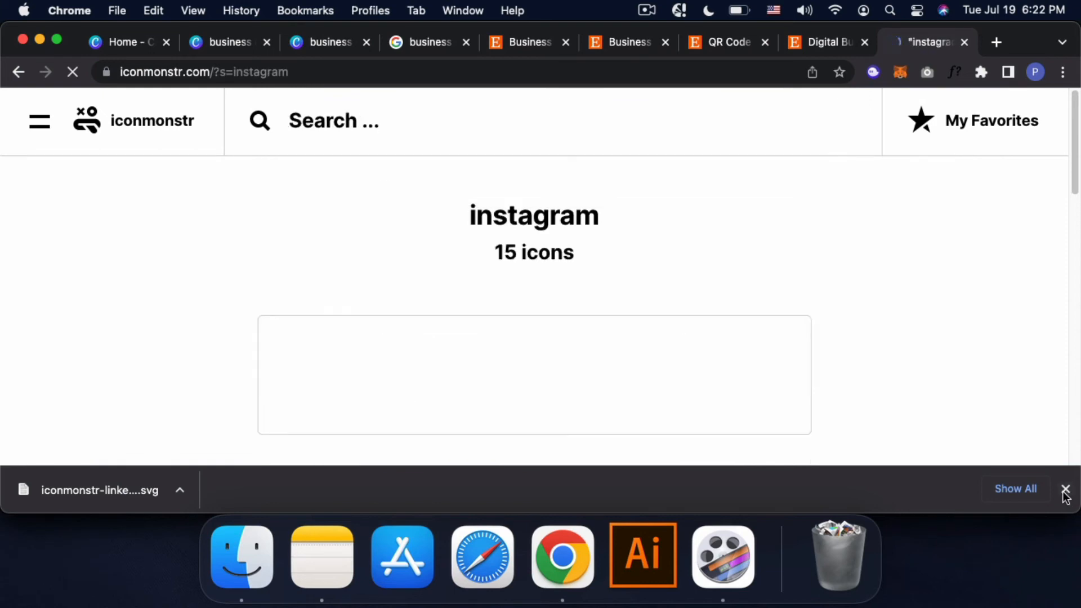
{"action": "left_click", "coordinate": [1065, 489]}
{"action": "scroll", "coordinate": [539, 356], "scroll_direction": "down", "scroll_amount": 5}
{"action": "scroll", "coordinate": [556, 358], "scroll_direction": "down", "scroll_amount": 3}
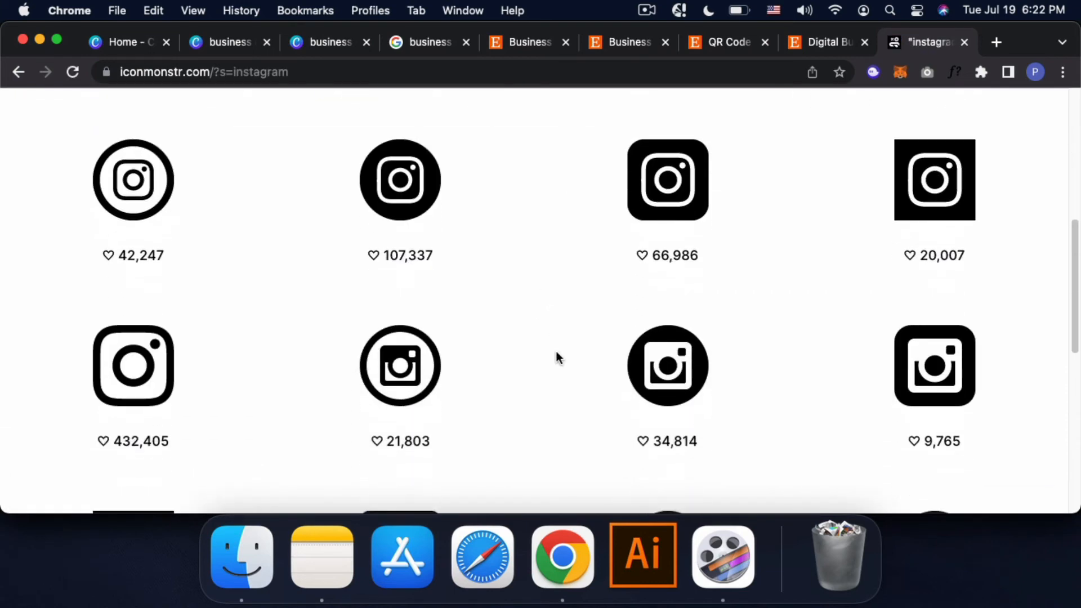
Step: Open the solid round Instagram 14 icon and download it as SVG
{"action": "left_click", "coordinate": [397, 206]}
{"action": "scroll", "coordinate": [473, 295], "scroll_direction": "down", "scroll_amount": 10}
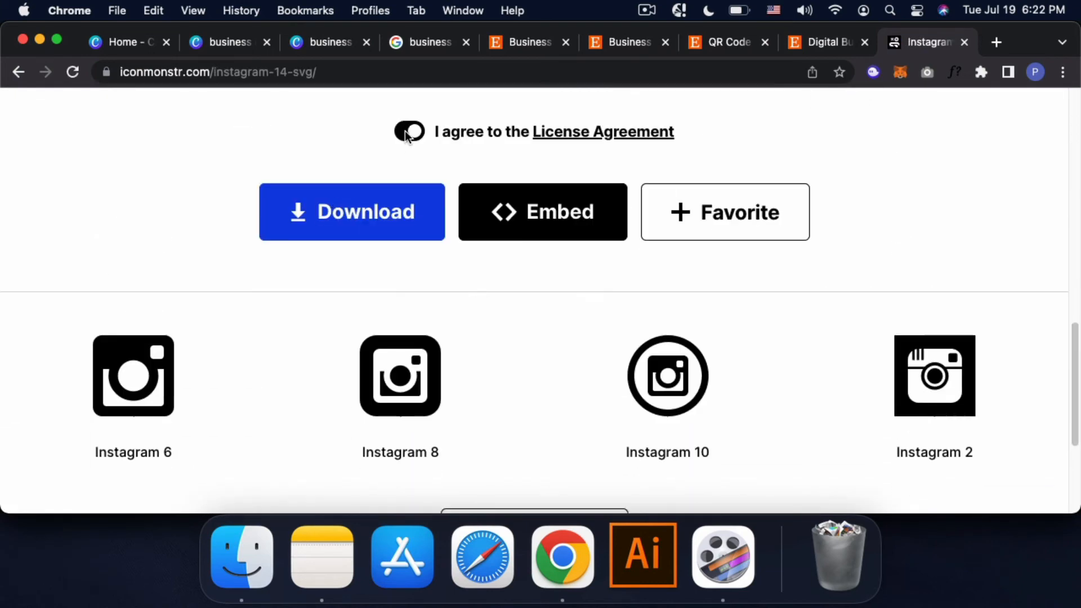
{"action": "scroll", "coordinate": [451, 180], "scroll_direction": "up", "scroll_amount": 5}
{"action": "scroll", "coordinate": [490, 221], "scroll_direction": "down", "scroll_amount": 6}
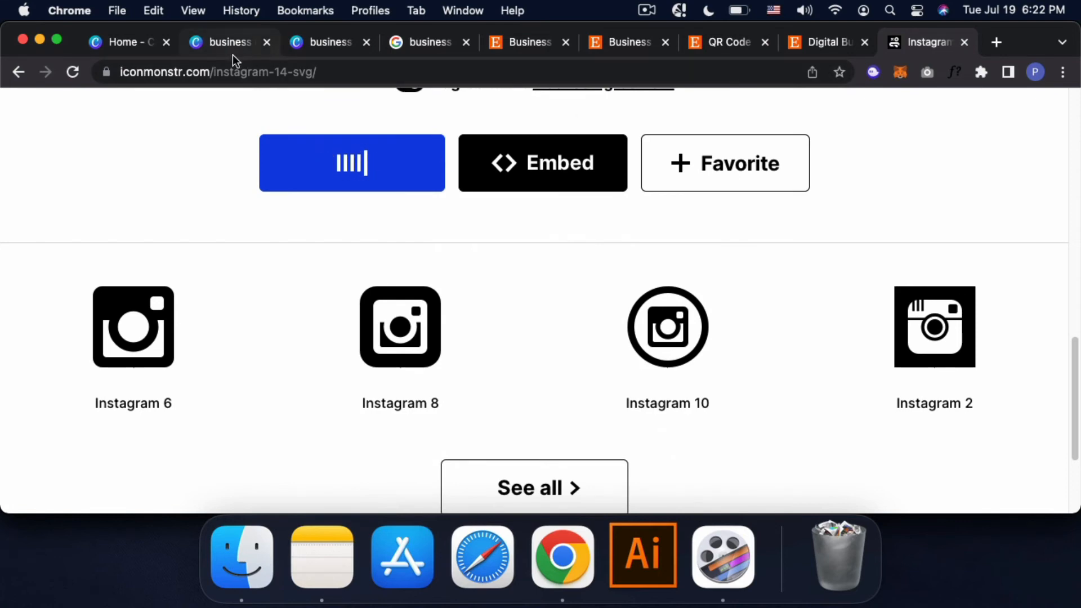
Step: Return to Canva, upload the downloaded Instagram SVG, place it on the card, and recolor it white
{"action": "left_click", "coordinate": [301, 47]}
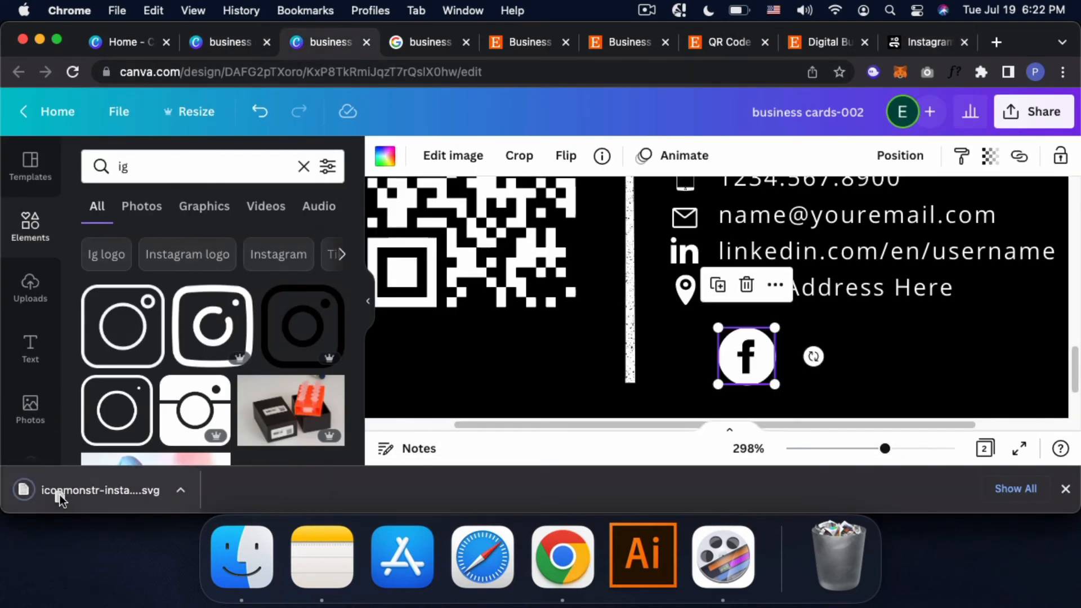
{"action": "left_click_drag", "start_coordinate": [59, 494], "coordinate": [160, 374]}
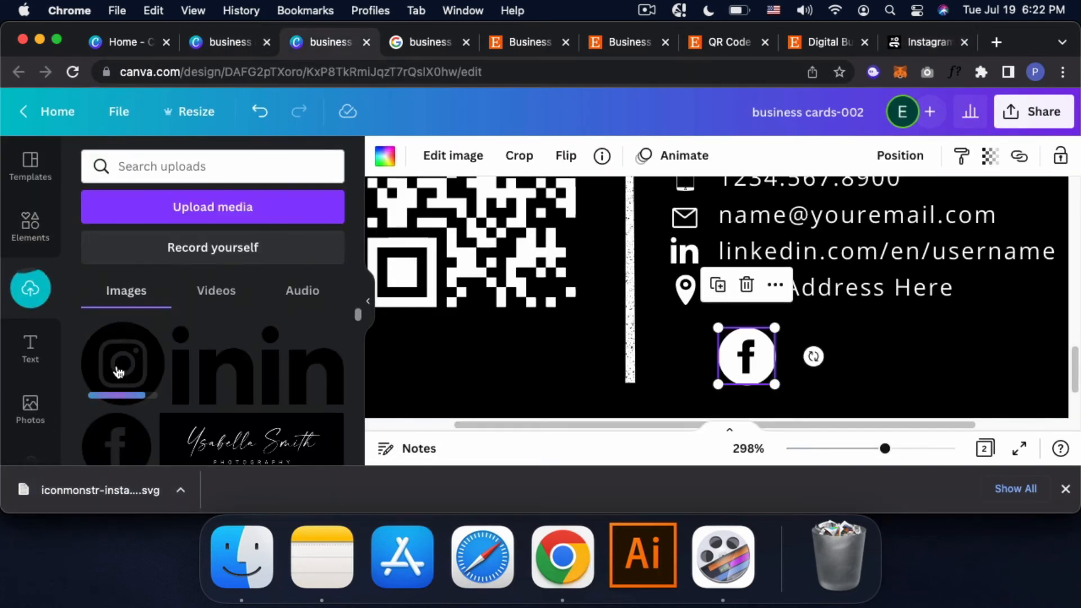
{"action": "left_click", "coordinate": [118, 372]}
{"action": "left_click", "coordinate": [384, 164]}
{"action": "left_click", "coordinate": [191, 244]}
Step: Shrink the Instagram icon to the Facebook icon's size and align it to the right of that icon
{"action": "left_click_drag", "start_coordinate": [730, 226], "coordinate": [886, 354]}
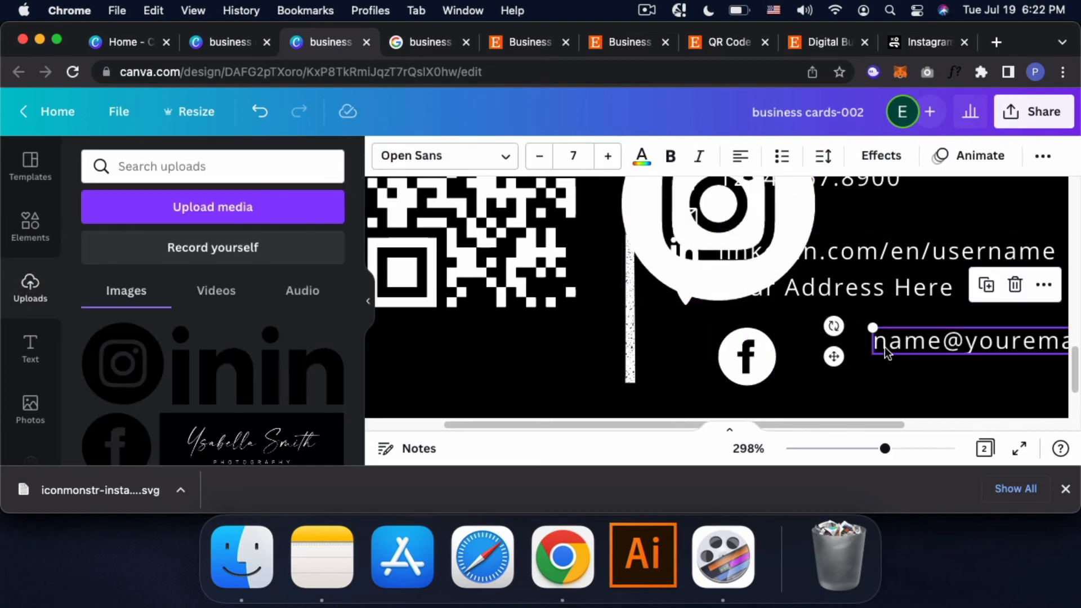
{"action": "key", "text": "super+z"}
{"action": "left_click_drag", "start_coordinate": [703, 240], "coordinate": [847, 326]}
{"action": "left_click_drag", "start_coordinate": [959, 206], "coordinate": [831, 327]}
{"action": "left_click", "coordinate": [1064, 488]}
{"action": "left_click_drag", "start_coordinate": [812, 370], "coordinate": [829, 370]}
{"action": "scroll", "coordinate": [878, 364], "scroll_direction": "up", "scroll_amount": 5}
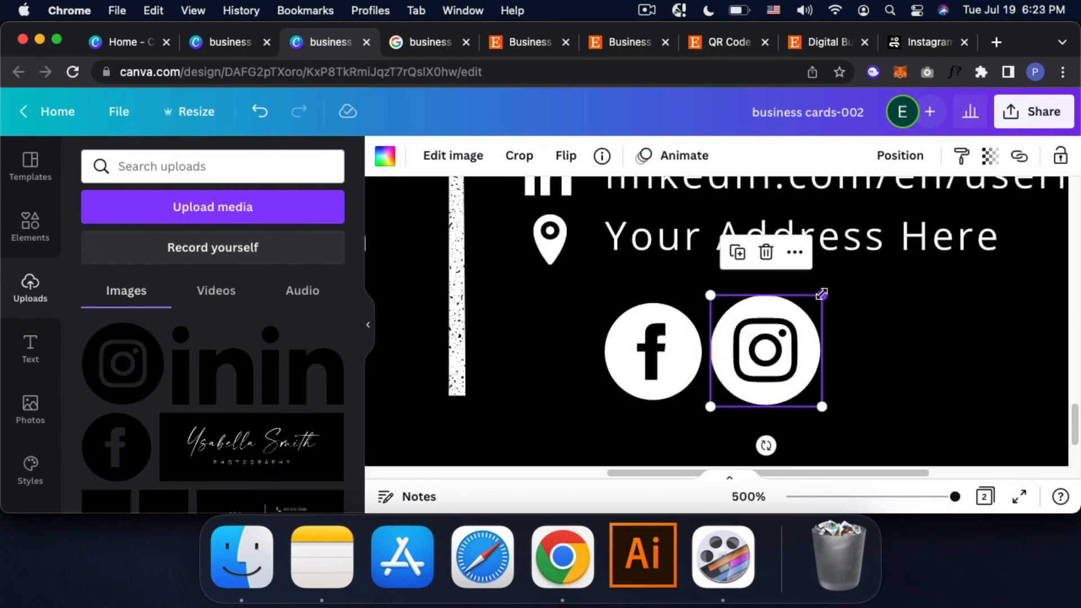
{"action": "left_click_drag", "start_coordinate": [822, 294], "coordinate": [810, 309]}
{"action": "left_click_drag", "start_coordinate": [786, 361], "coordinate": [794, 356]}
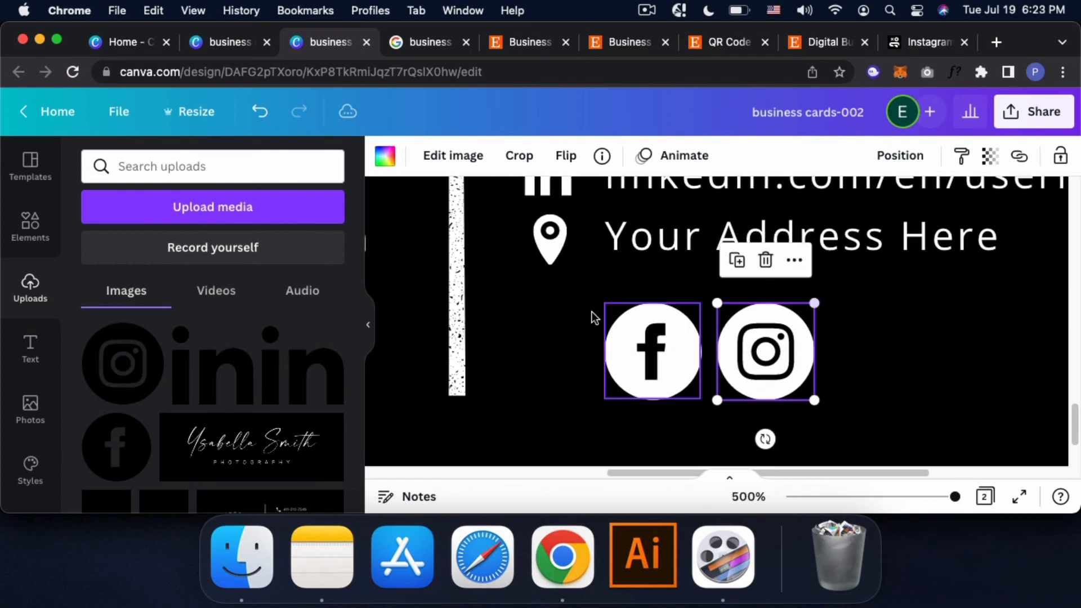
Step: Search the elements for "twitter", add a round Twitter icon to the card, and recolor it white
{"action": "scroll", "coordinate": [593, 318], "scroll_direction": "down", "scroll_amount": 5}
{"action": "left_click", "coordinate": [30, 225]}
{"action": "left_click", "coordinate": [135, 167]}
{"action": "type", "text": "igit"}
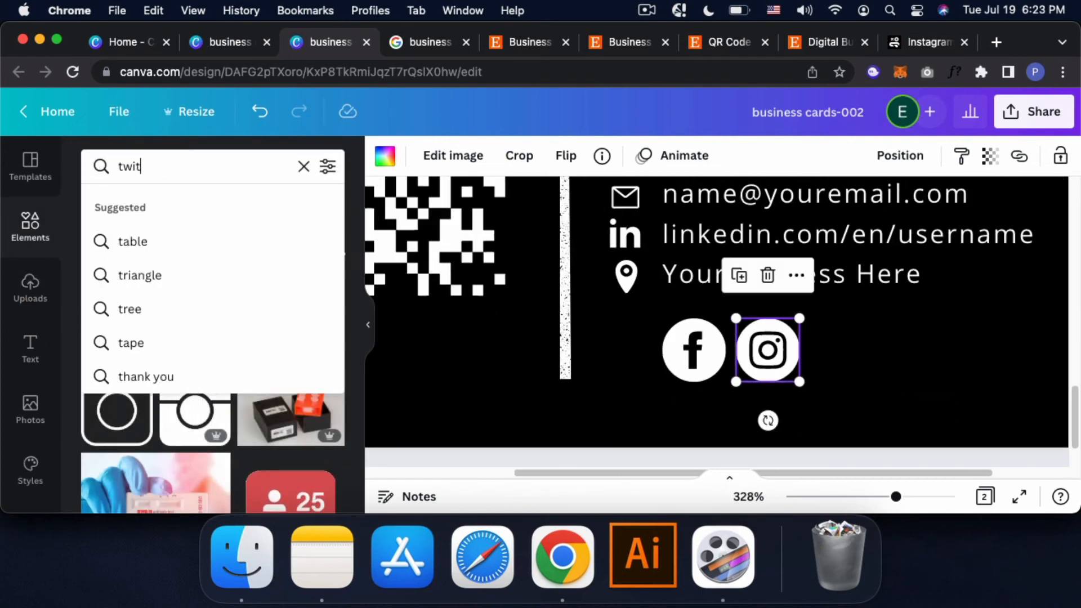
{"action": "type", "text": "ter"}
{"action": "key", "text": "Return"}
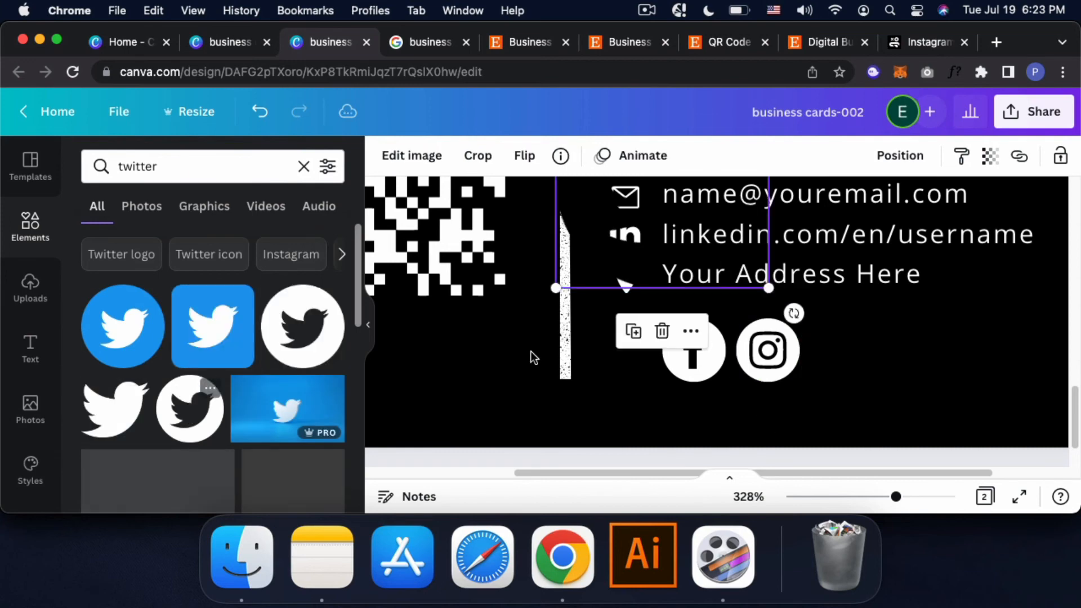
{"action": "left_click_drag", "start_coordinate": [612, 251], "coordinate": [870, 382]}
{"action": "left_click", "coordinate": [385, 155]}
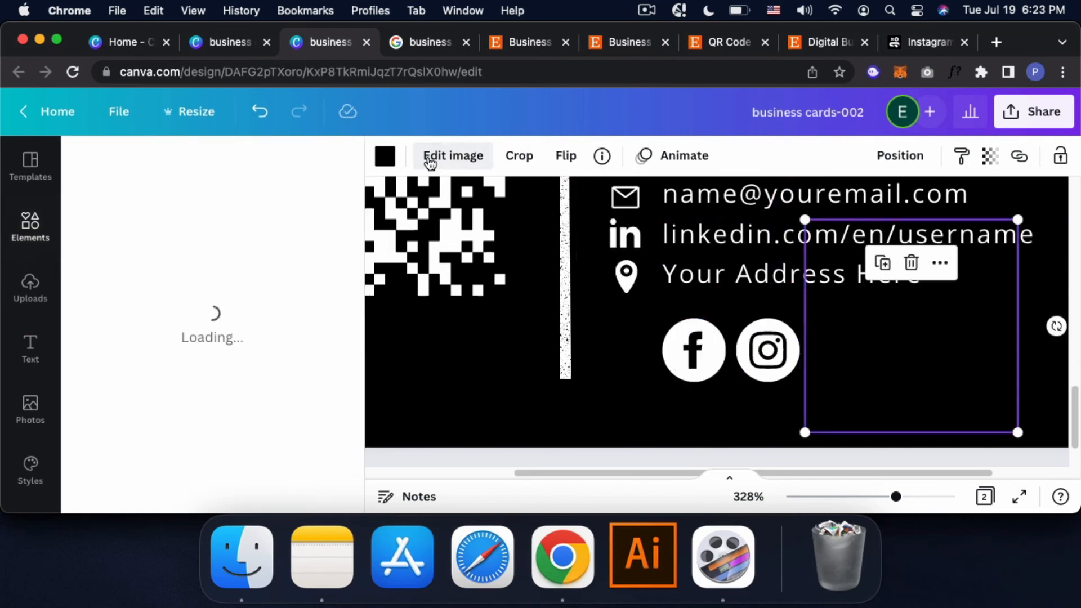
Step: Shrink the Twitter icon to match the other social icons and line it up to the right of Instagram
{"action": "left_click_drag", "start_coordinate": [805, 220], "coordinate": [948, 357]}
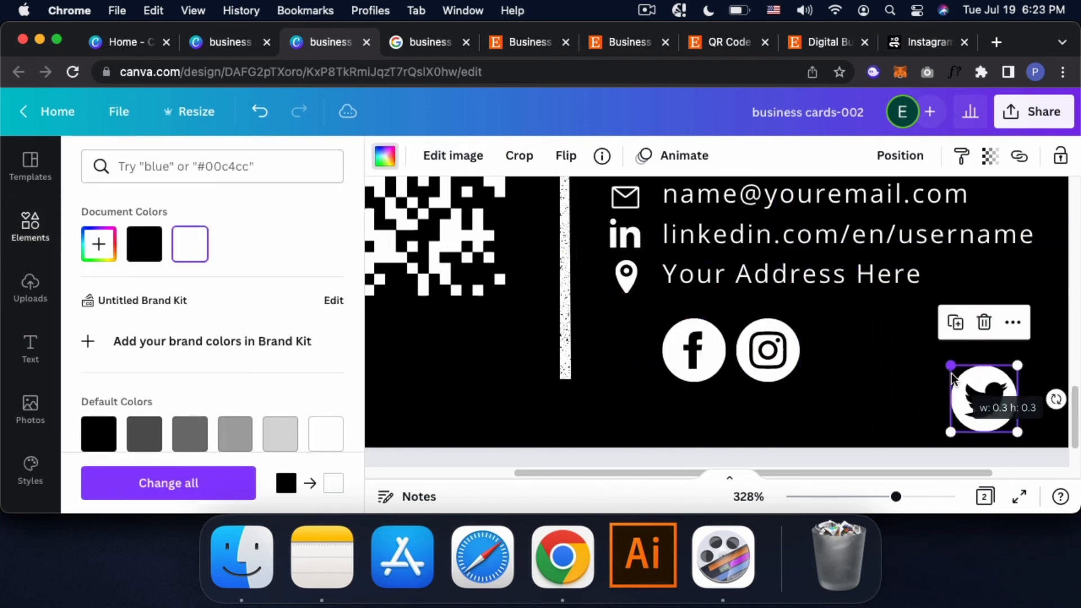
{"action": "left_click_drag", "start_coordinate": [984, 393], "coordinate": [839, 347]}
{"action": "scroll", "coordinate": [844, 346], "scroll_direction": "up", "scroll_amount": 3}
{"action": "left_click_drag", "start_coordinate": [551, 329], "coordinate": [860, 382]}
{"action": "left_click_drag", "start_coordinate": [859, 375], "coordinate": [790, 373]}
{"action": "left_click", "coordinate": [798, 373]}
{"action": "left_click_drag", "start_coordinate": [820, 302], "coordinate": [811, 308]}
{"action": "scroll", "coordinate": [869, 373], "scroll_direction": "down", "scroll_amount": 3}
Step: Search the elements for "pinterest" and browse the results for a matching round icon
{"action": "left_click", "coordinate": [549, 354]}
{"action": "double_click", "coordinate": [209, 166]}
{"action": "type", "text": "pinterest"}
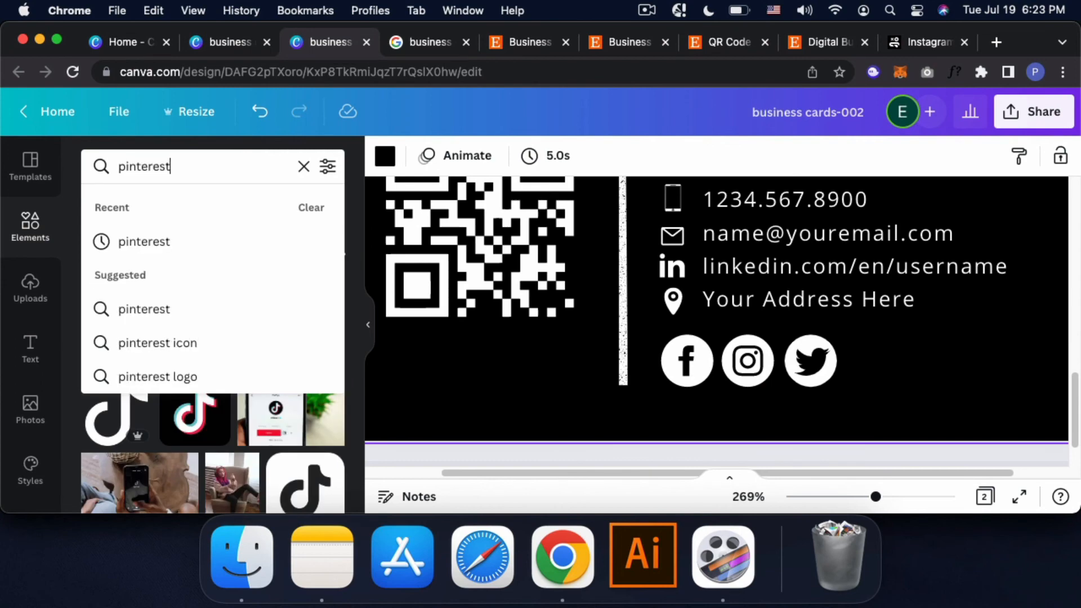
{"action": "key", "text": "Return"}
{"action": "scroll", "coordinate": [193, 413], "scroll_direction": "down", "scroll_amount": 3}
{"action": "scroll", "coordinate": [195, 420], "scroll_direction": "down", "scroll_amount": 2}
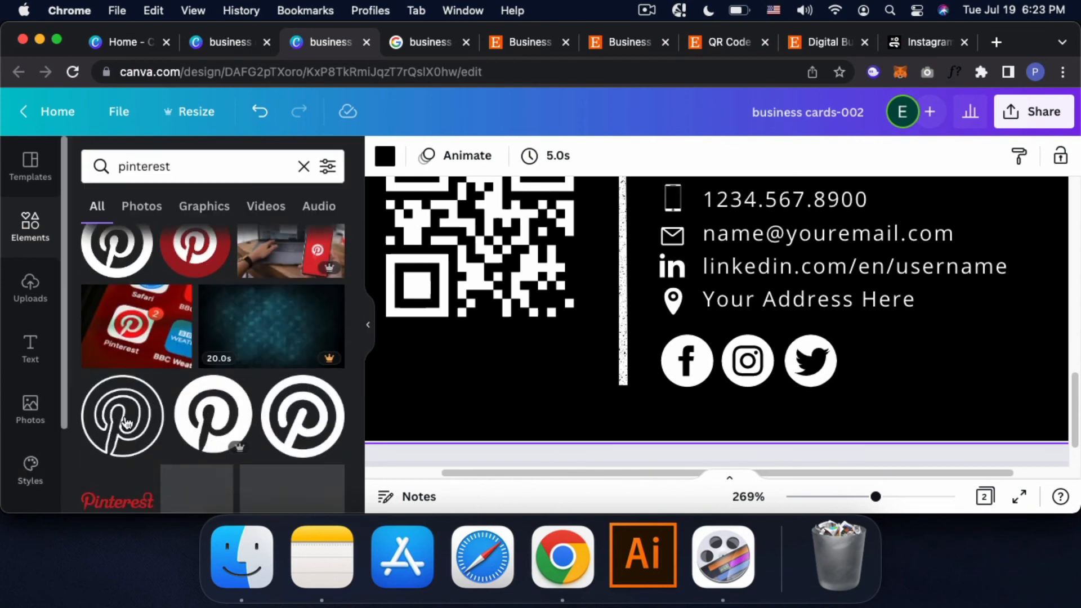
Step: Switch to the iconmonstr site and search it for "pinterest"
{"action": "left_click", "coordinate": [941, 42]}
{"action": "scroll", "coordinate": [417, 224], "scroll_direction": "up", "scroll_amount": 8}
{"action": "left_click", "coordinate": [405, 133]}
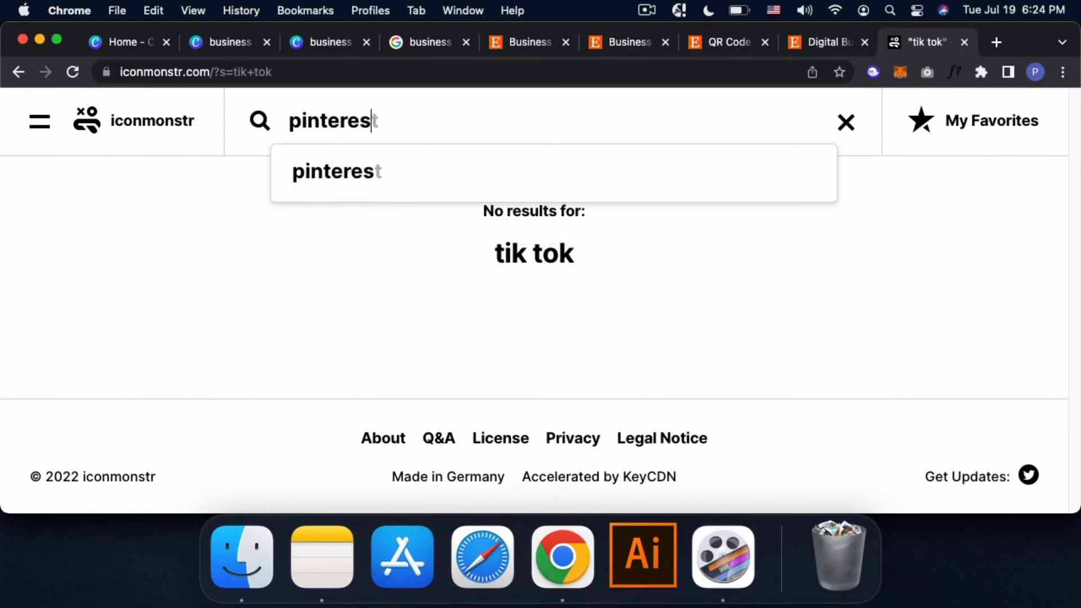
{"action": "type", "text": "t"}
{"action": "key", "text": "Return"}
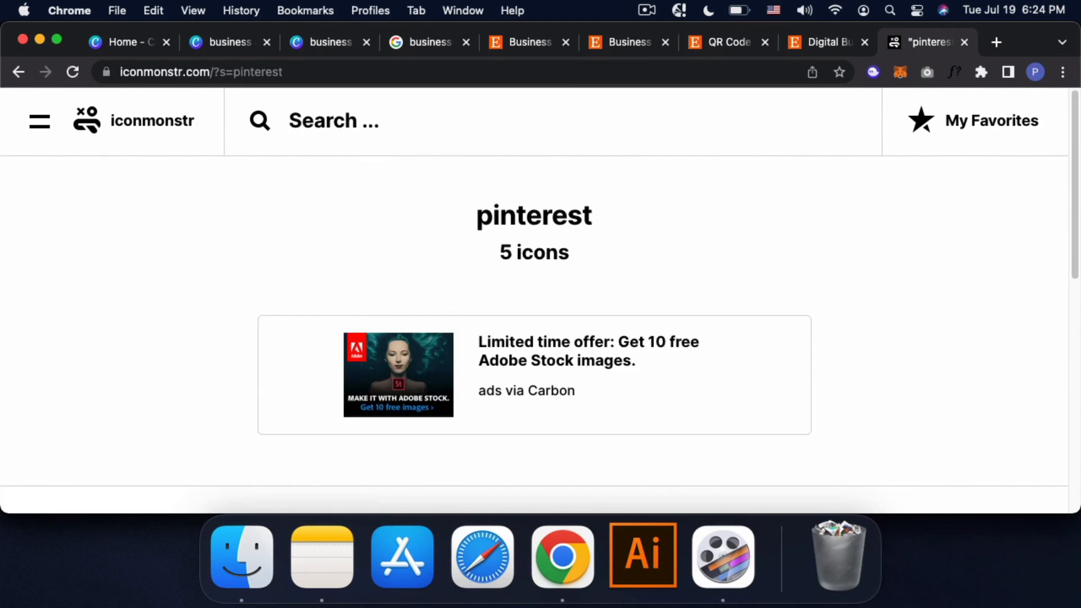
Step: Open the solid round Pinterest icon, agree to the license, and download it as an SVG
{"action": "scroll", "coordinate": [551, 306], "scroll_direction": "down", "scroll_amount": 5}
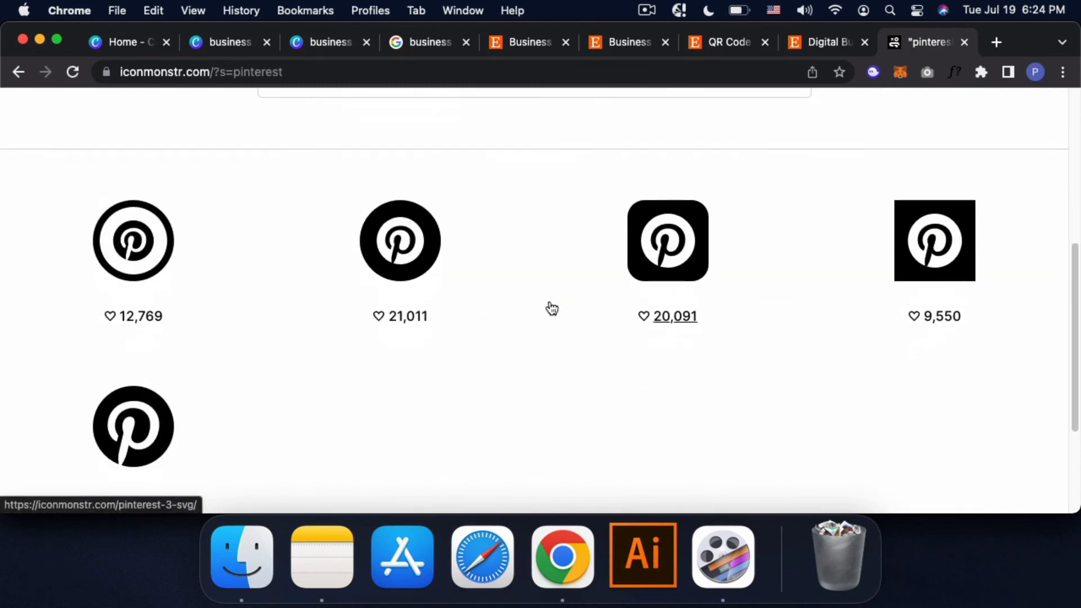
{"action": "scroll", "coordinate": [200, 365], "scroll_direction": "down", "scroll_amount": 1}
{"action": "left_click", "coordinate": [157, 383]}
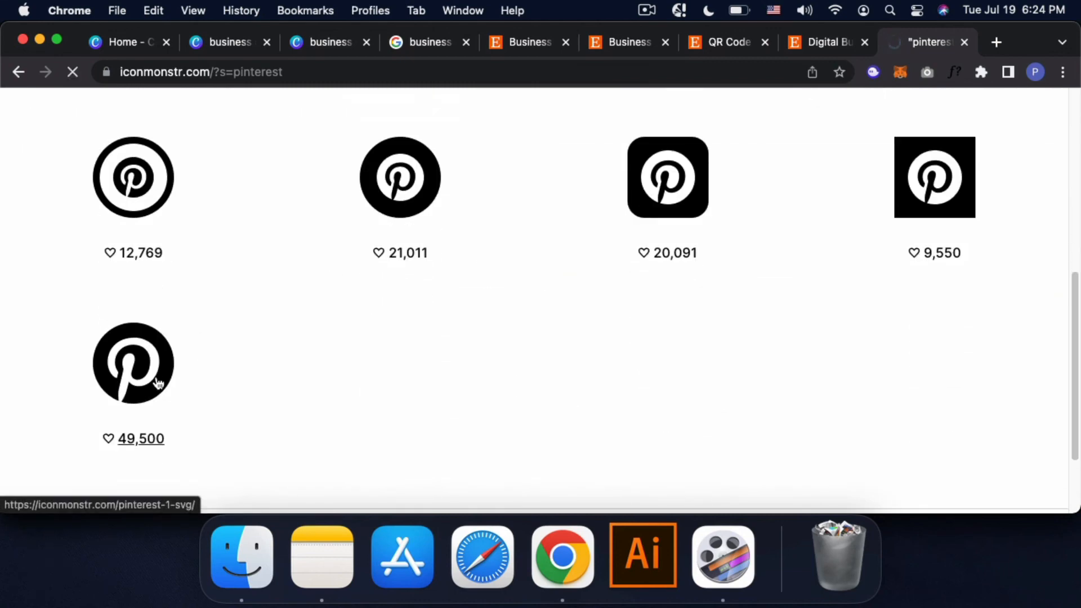
{"action": "scroll", "coordinate": [640, 234], "scroll_direction": "down", "scroll_amount": 8}
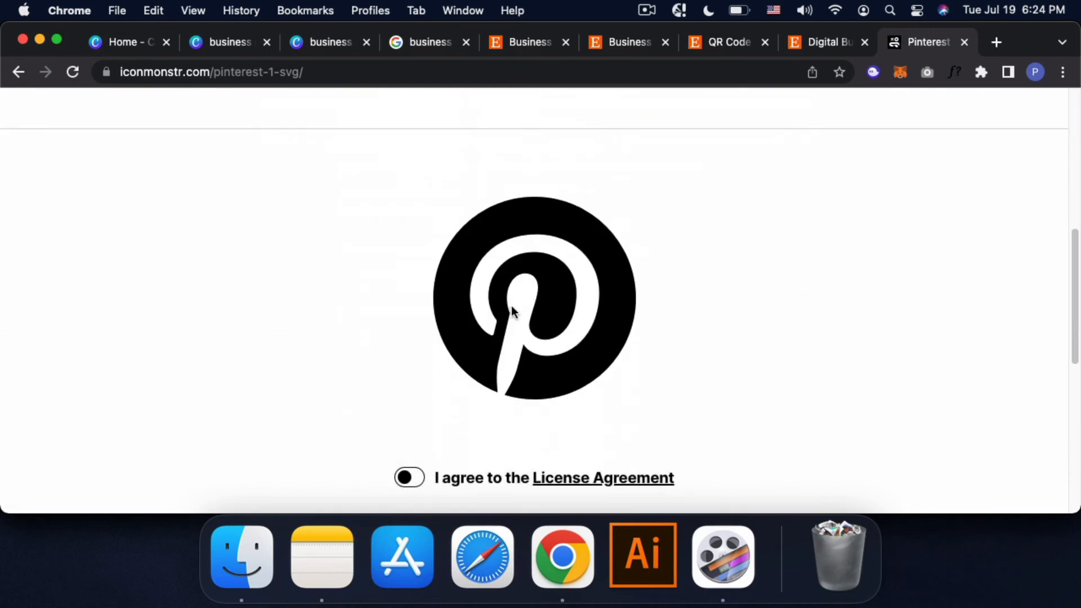
{"action": "scroll", "coordinate": [511, 307], "scroll_direction": "down", "scroll_amount": 3}
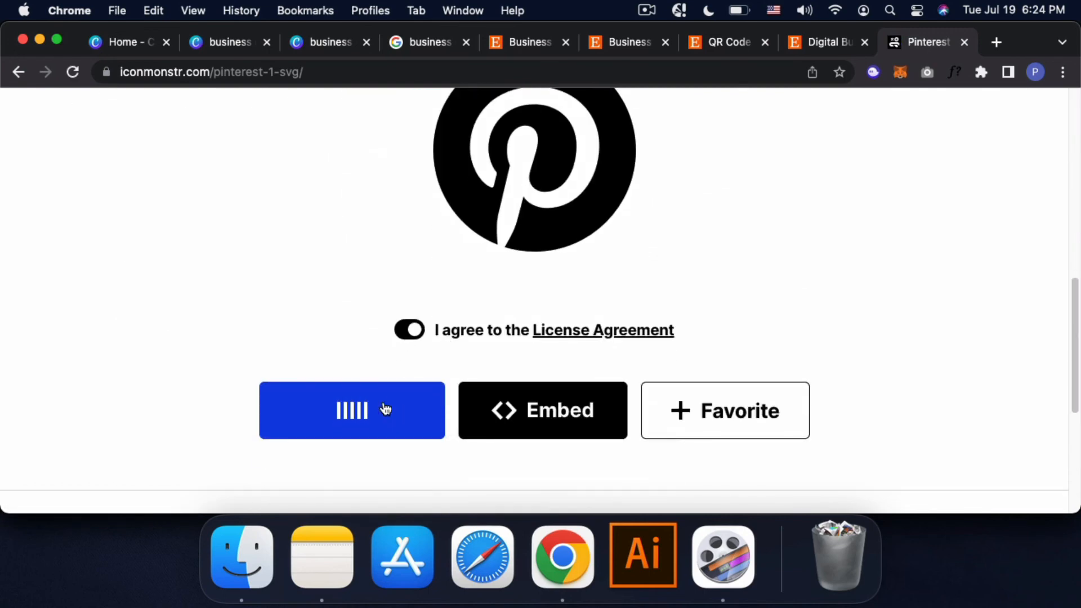
Step: Return to the Canva business card, upload the downloaded Pinterest SVG, add it to the card, and recolor it white
{"action": "left_click", "coordinate": [309, 45]}
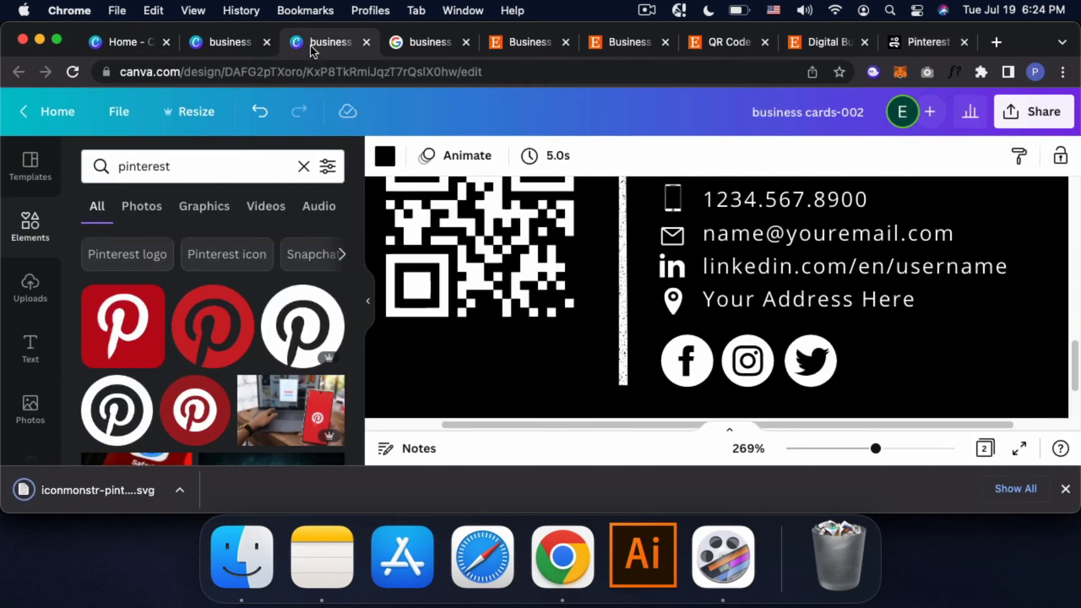
{"action": "left_click_drag", "start_coordinate": [192, 326], "coordinate": [187, 335]}
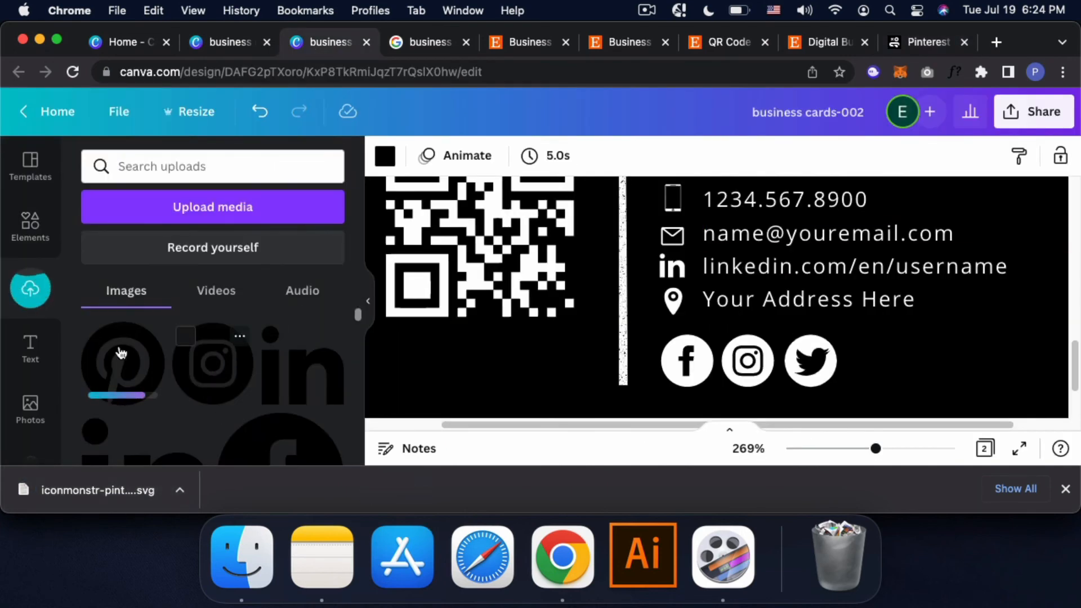
{"action": "left_click", "coordinate": [132, 362]}
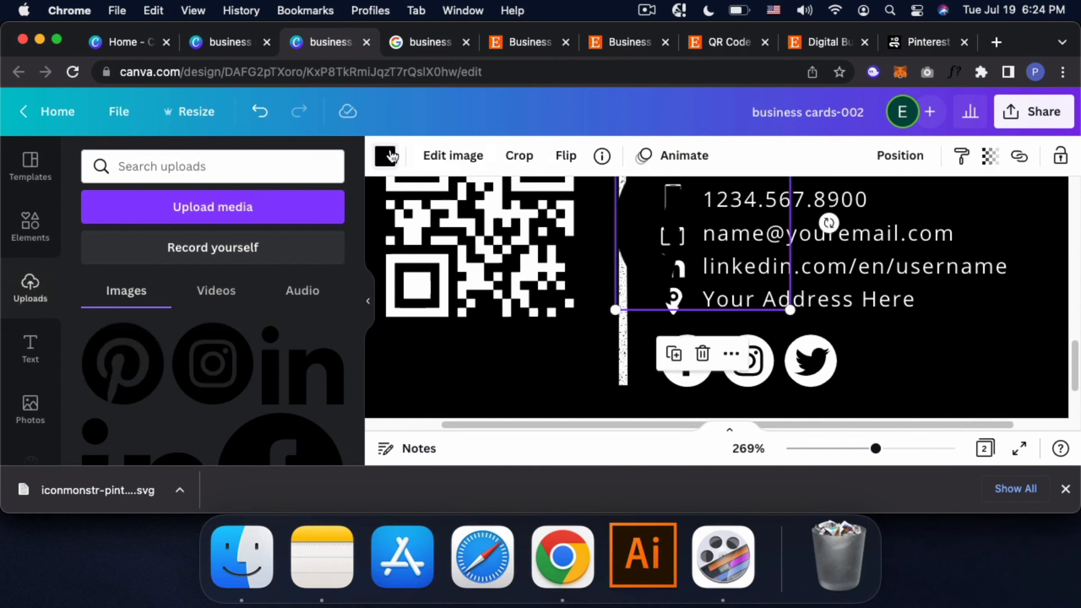
{"action": "left_click", "coordinate": [385, 155]}
{"action": "left_click", "coordinate": [186, 247]}
Step: Shrink the Pinterest icon to match the other social icons and place it to the right of the Twitter icon
{"action": "scroll", "coordinate": [794, 349], "scroll_direction": "up", "scroll_amount": 1}
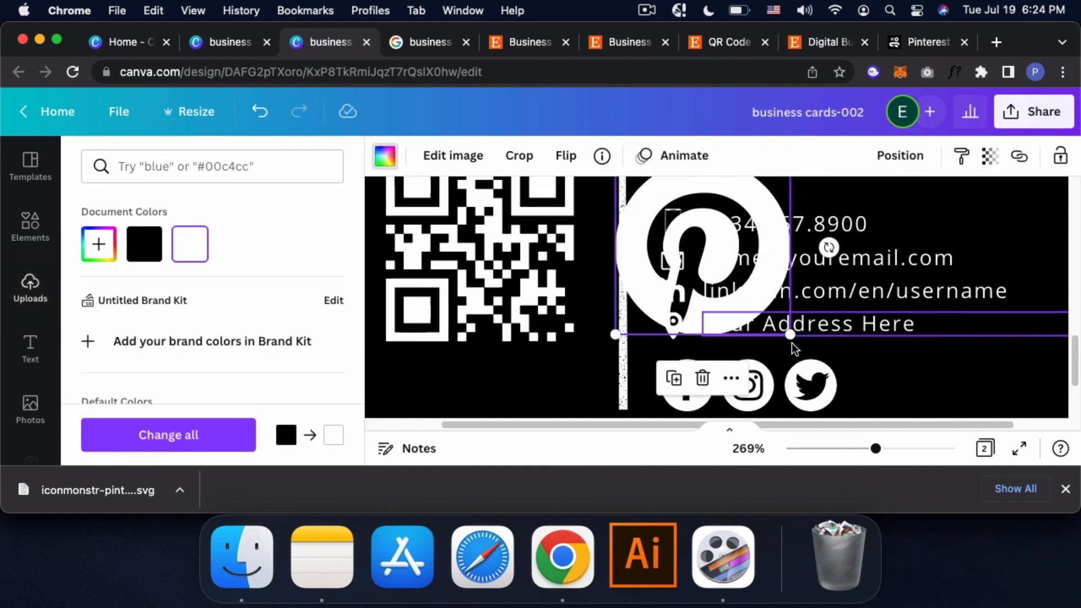
{"action": "left_click_drag", "start_coordinate": [790, 334], "coordinate": [695, 257]}
{"action": "left_click_drag", "start_coordinate": [660, 224], "coordinate": [828, 398]}
{"action": "left_click", "coordinate": [1065, 489]}
{"action": "scroll", "coordinate": [957, 398], "scroll_direction": "up", "scroll_amount": 5}
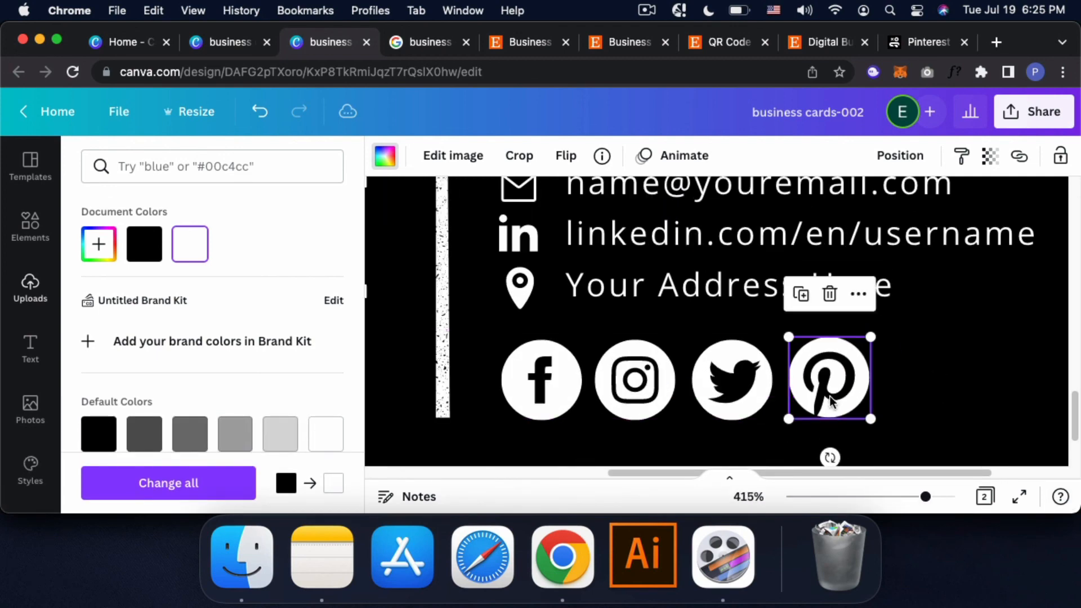
Step: Align the Facebook, Instagram, Twitter and Pinterest icons to their middle and space them evenly horizontally
{"action": "left_click_drag", "start_coordinate": [912, 421], "coordinate": [500, 338]}
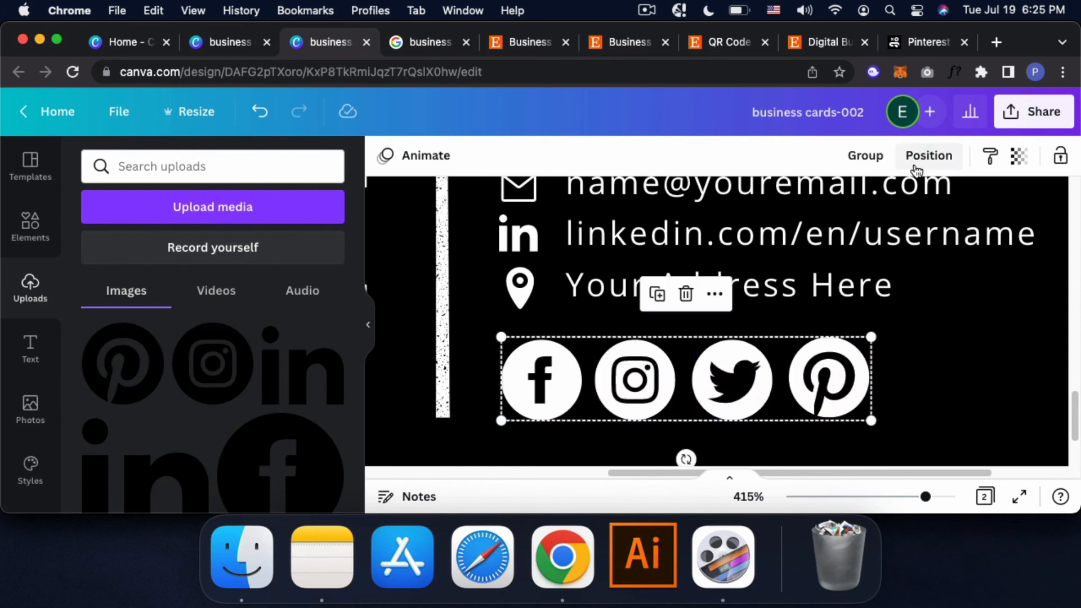
{"action": "left_click", "coordinate": [917, 167]}
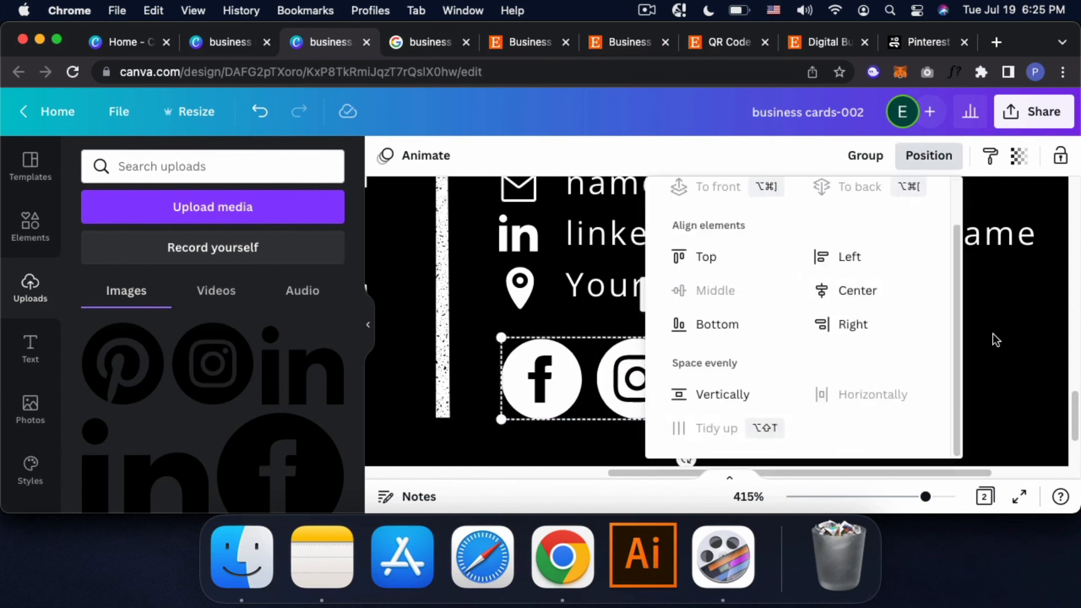
{"action": "left_click", "coordinate": [992, 335]}
{"action": "scroll", "coordinate": [913, 332], "scroll_direction": "down", "scroll_amount": 5}
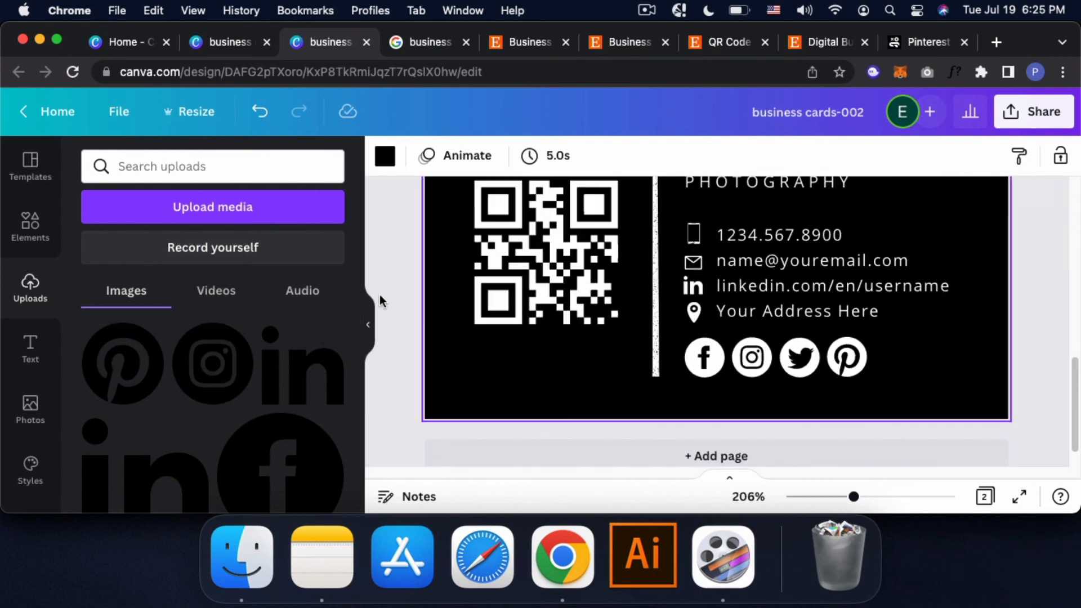
Step: Collapse the uploads area and ungroup the name and "PHOTOGRAPHY" text on page 1
{"action": "left_click", "coordinate": [369, 324]}
{"action": "scroll", "coordinate": [580, 323], "scroll_direction": "up", "scroll_amount": 3}
{"action": "scroll", "coordinate": [580, 324], "scroll_direction": "down", "scroll_amount": 3}
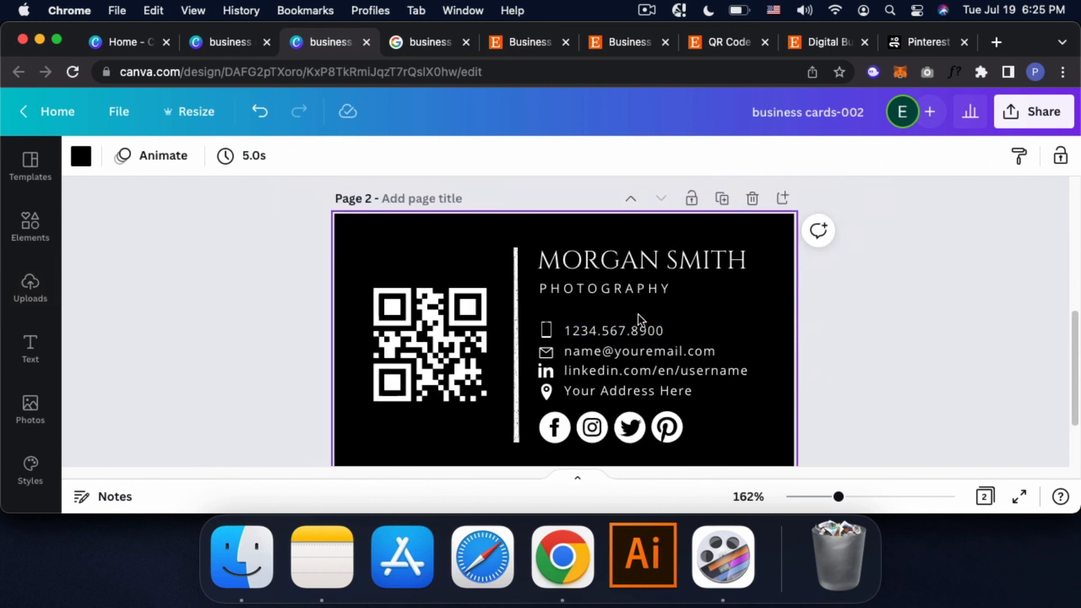
{"action": "scroll", "coordinate": [637, 313], "scroll_direction": "down", "scroll_amount": 2}
{"action": "scroll", "coordinate": [810, 332], "scroll_direction": "up", "scroll_amount": 4}
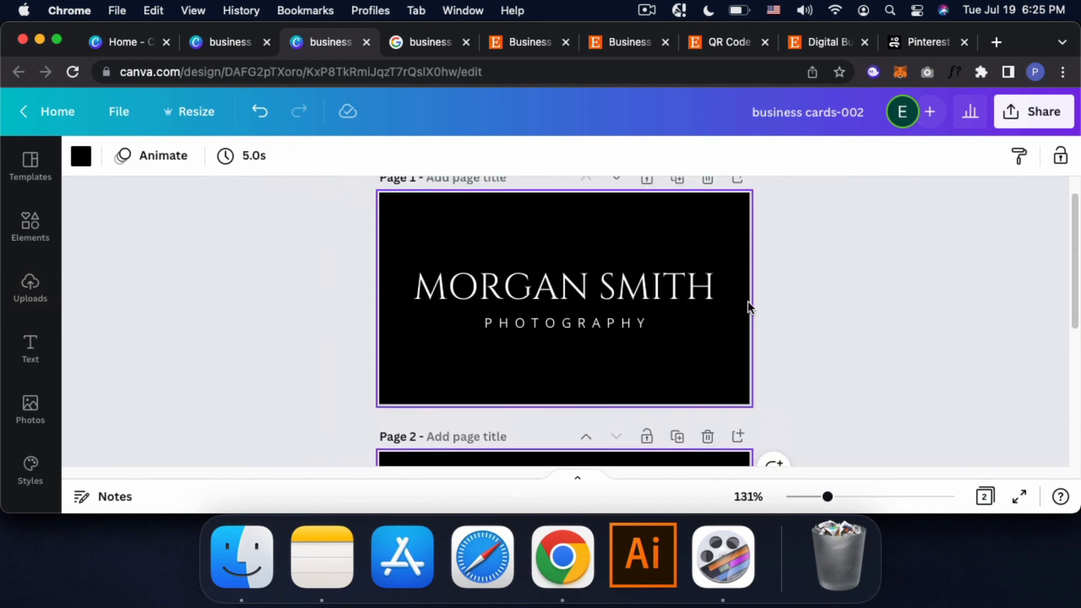
{"action": "left_click", "coordinate": [709, 284]}
{"action": "right_click", "coordinate": [606, 269]}
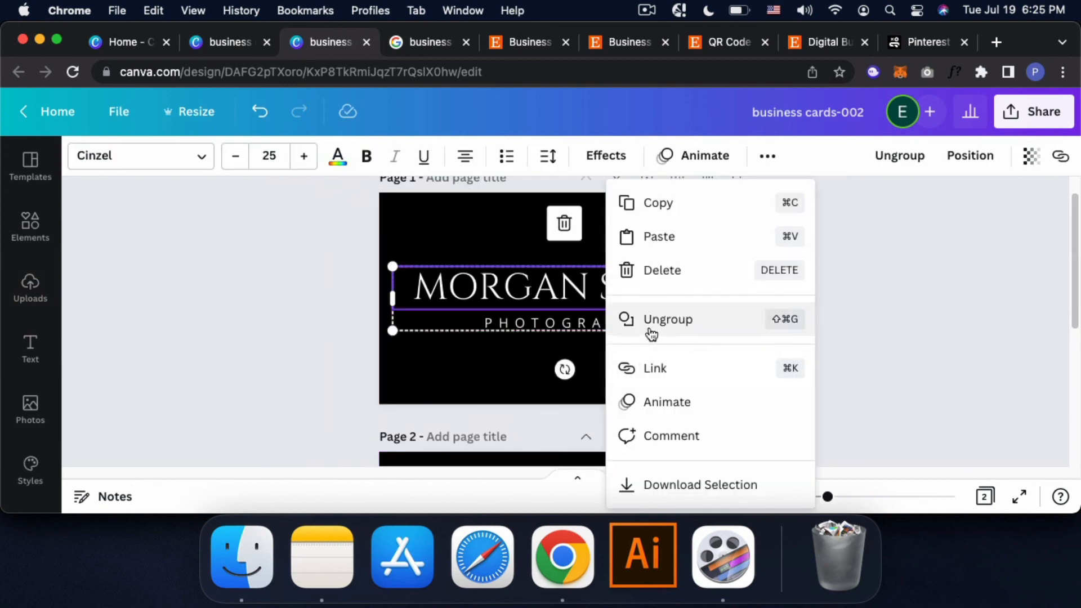
{"action": "left_click", "coordinate": [616, 321]}
{"action": "left_click", "coordinate": [531, 374]}
Step: Set the font size of the name heading on page 1 to 24
{"action": "left_click", "coordinate": [531, 292]}
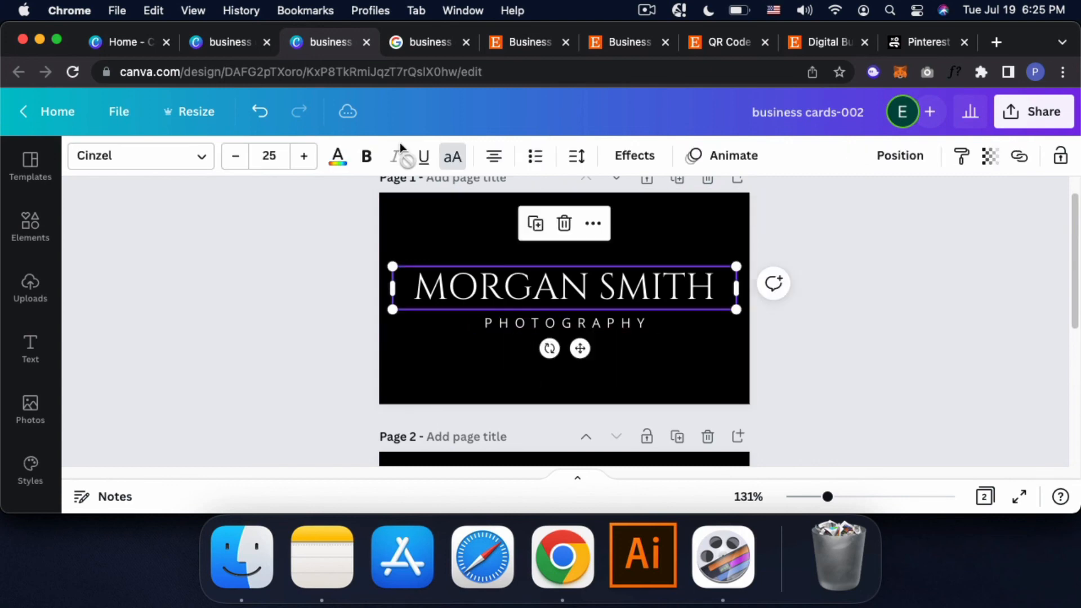
{"action": "left_click", "coordinate": [253, 153]}
{"action": "type", "text": "24"}
{"action": "key", "text": "Return"}
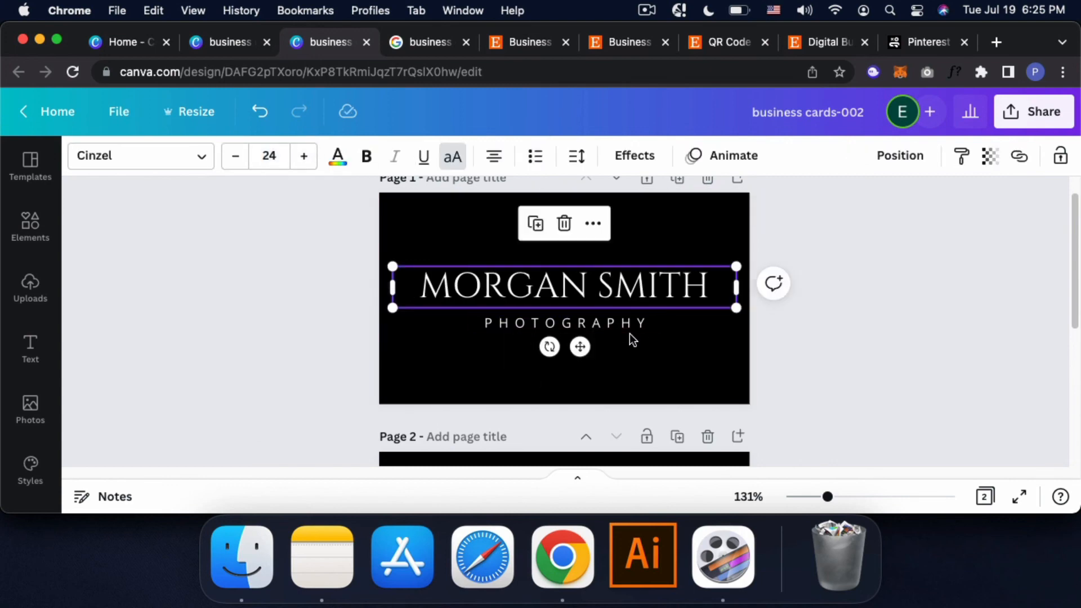
Step: Check the alignment of the name heading and "PHOTOGRAPHY" line together on page 1
{"action": "left_click", "coordinate": [636, 324]}
{"action": "left_click", "coordinate": [669, 294], "text": "shift"}
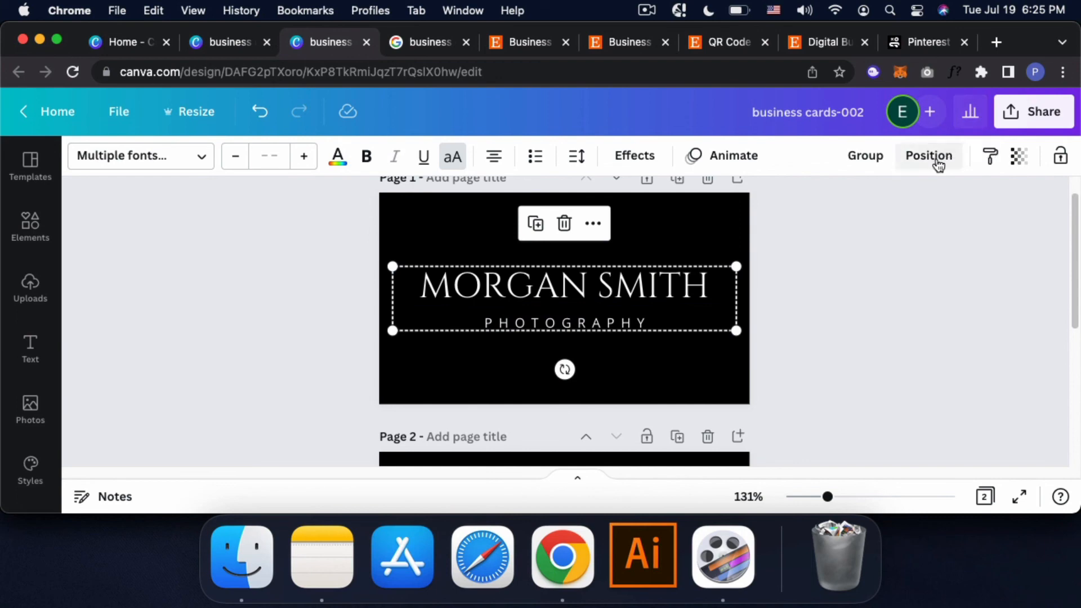
{"action": "left_click", "coordinate": [937, 162]}
{"action": "left_click", "coordinate": [450, 393]}
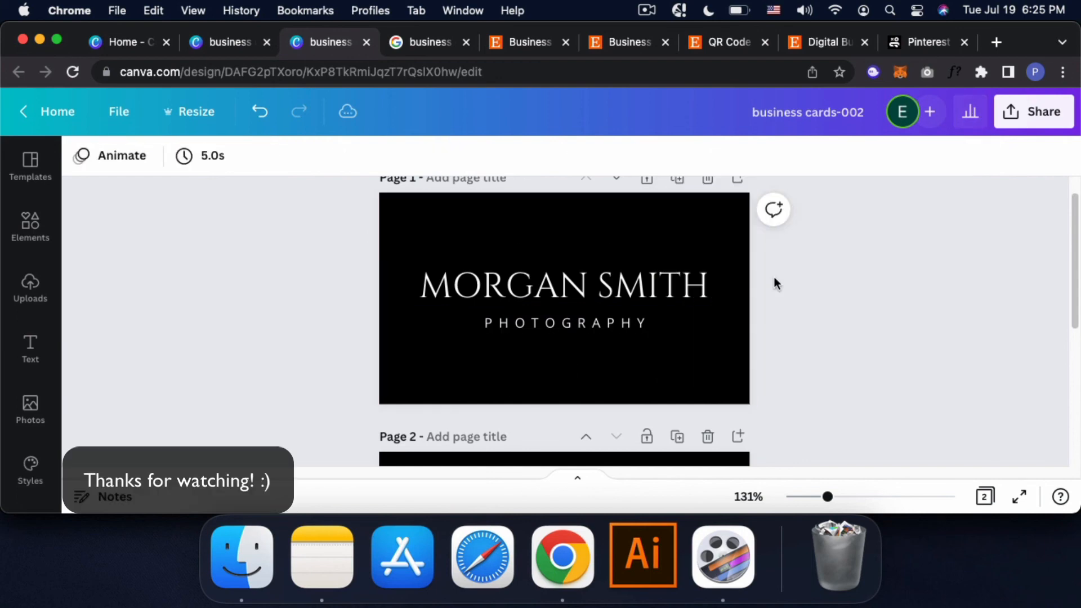
{"action": "scroll", "coordinate": [773, 278], "scroll_direction": "down", "scroll_amount": 4}
{"action": "scroll", "coordinate": [773, 281], "scroll_direction": "down", "scroll_amount": 2}
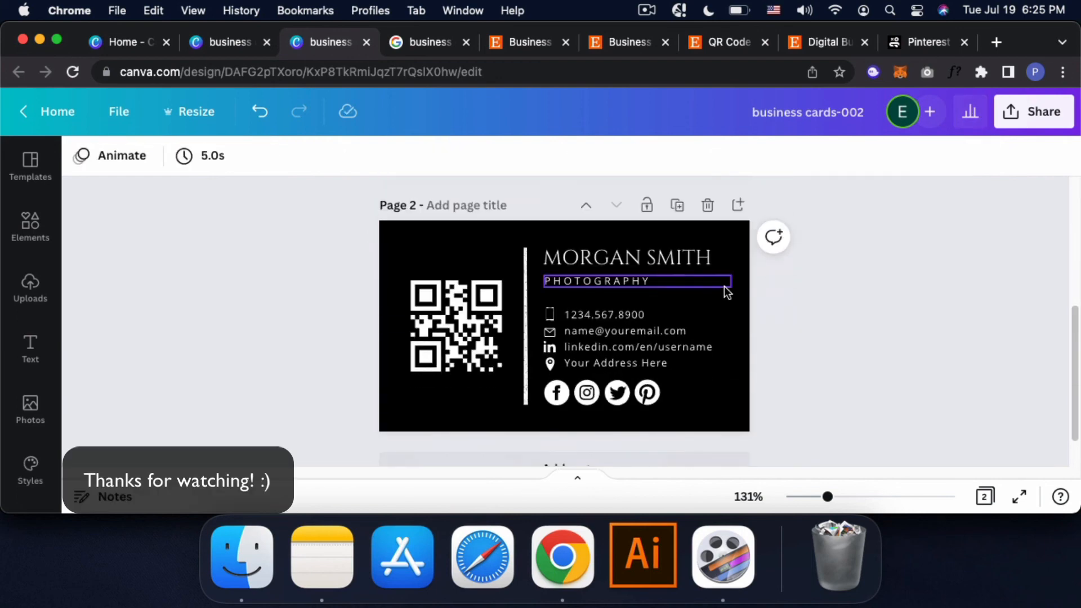
{"action": "scroll", "coordinate": [788, 331], "scroll_direction": "up", "scroll_amount": 5}
{"action": "scroll", "coordinate": [875, 312], "scroll_direction": "down", "scroll_amount": 2}
{"action": "scroll", "coordinate": [877, 313], "scroll_direction": "up", "scroll_amount": 2}
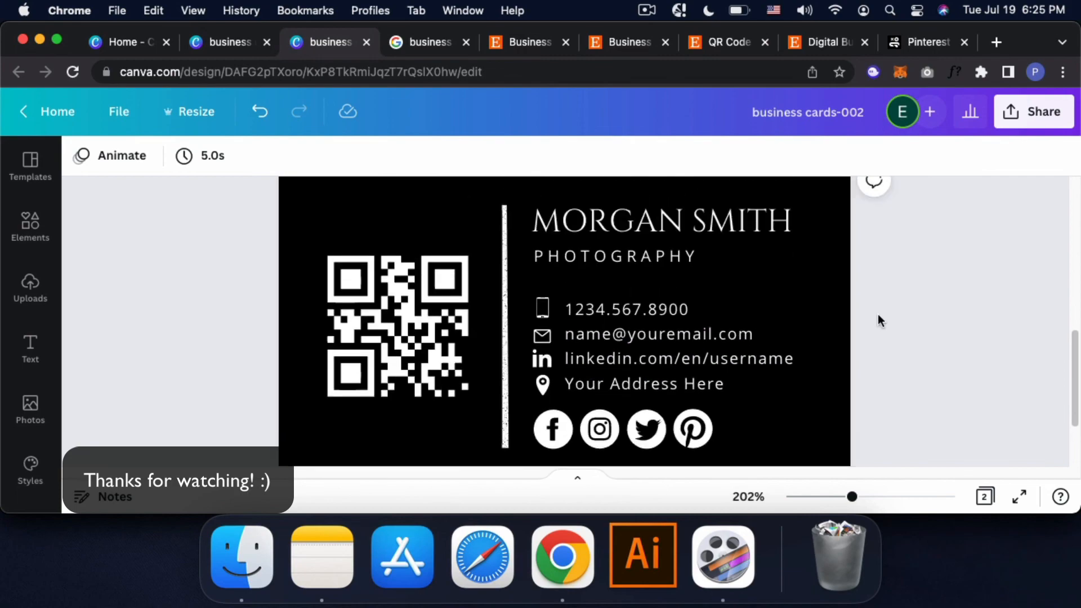